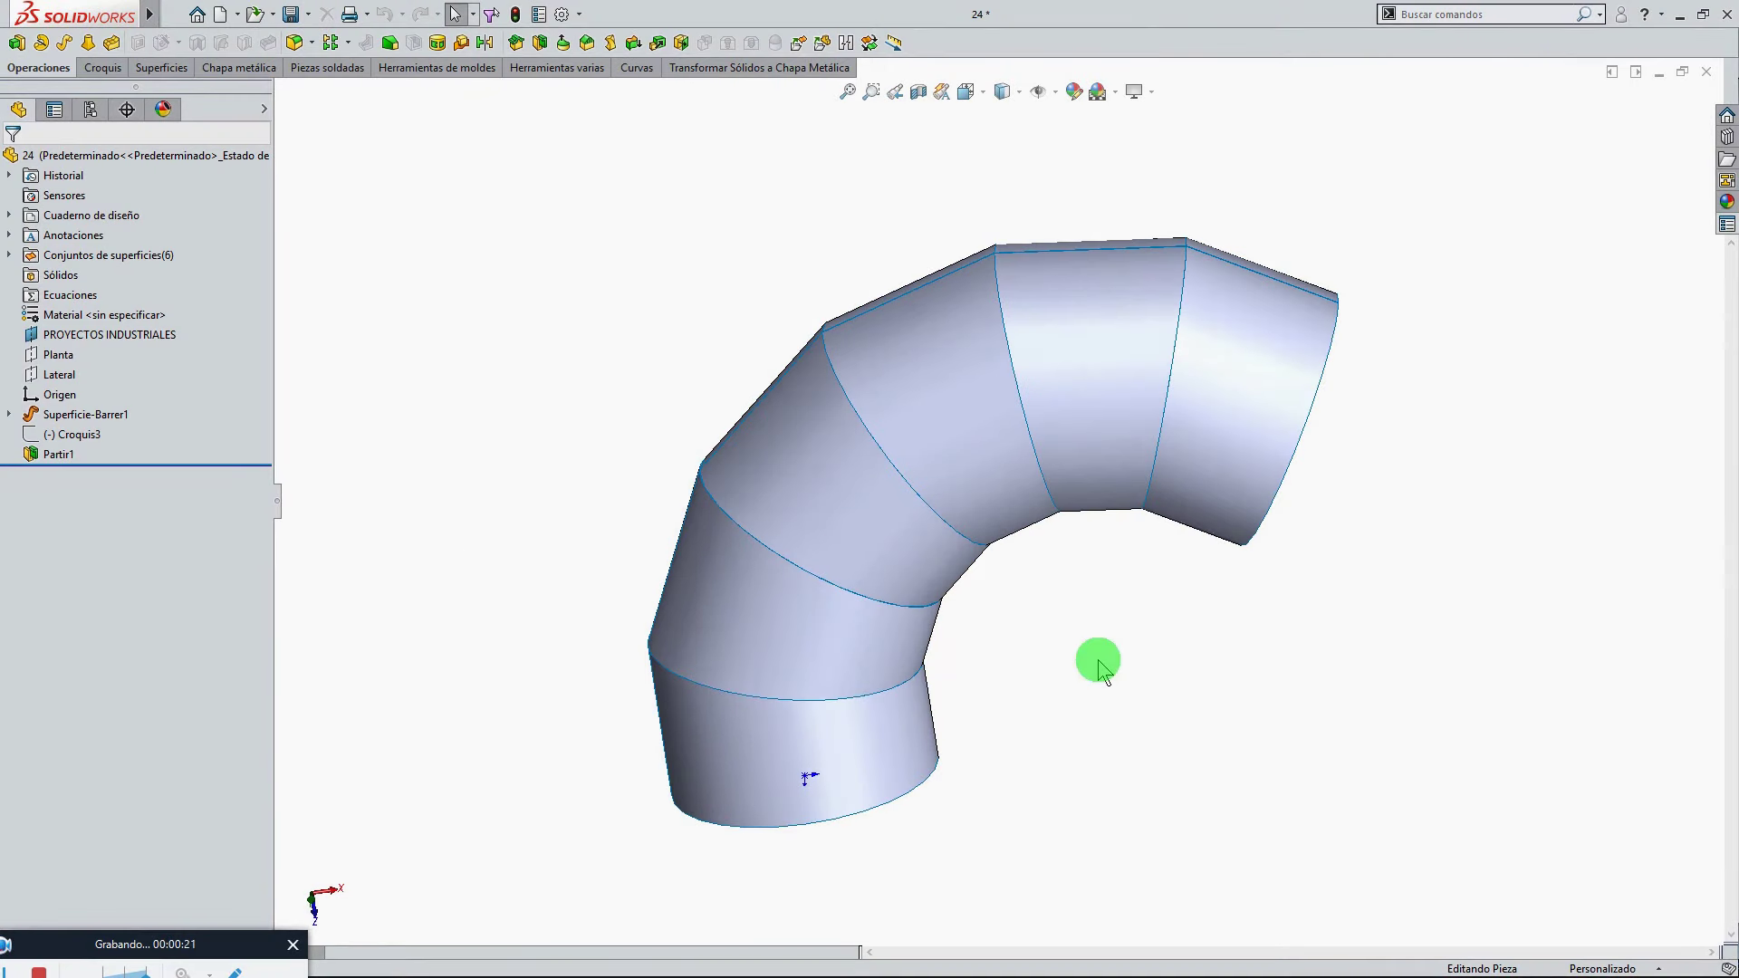
Examine the segmented pipe elbow in the isometric view and from the top
key("space")
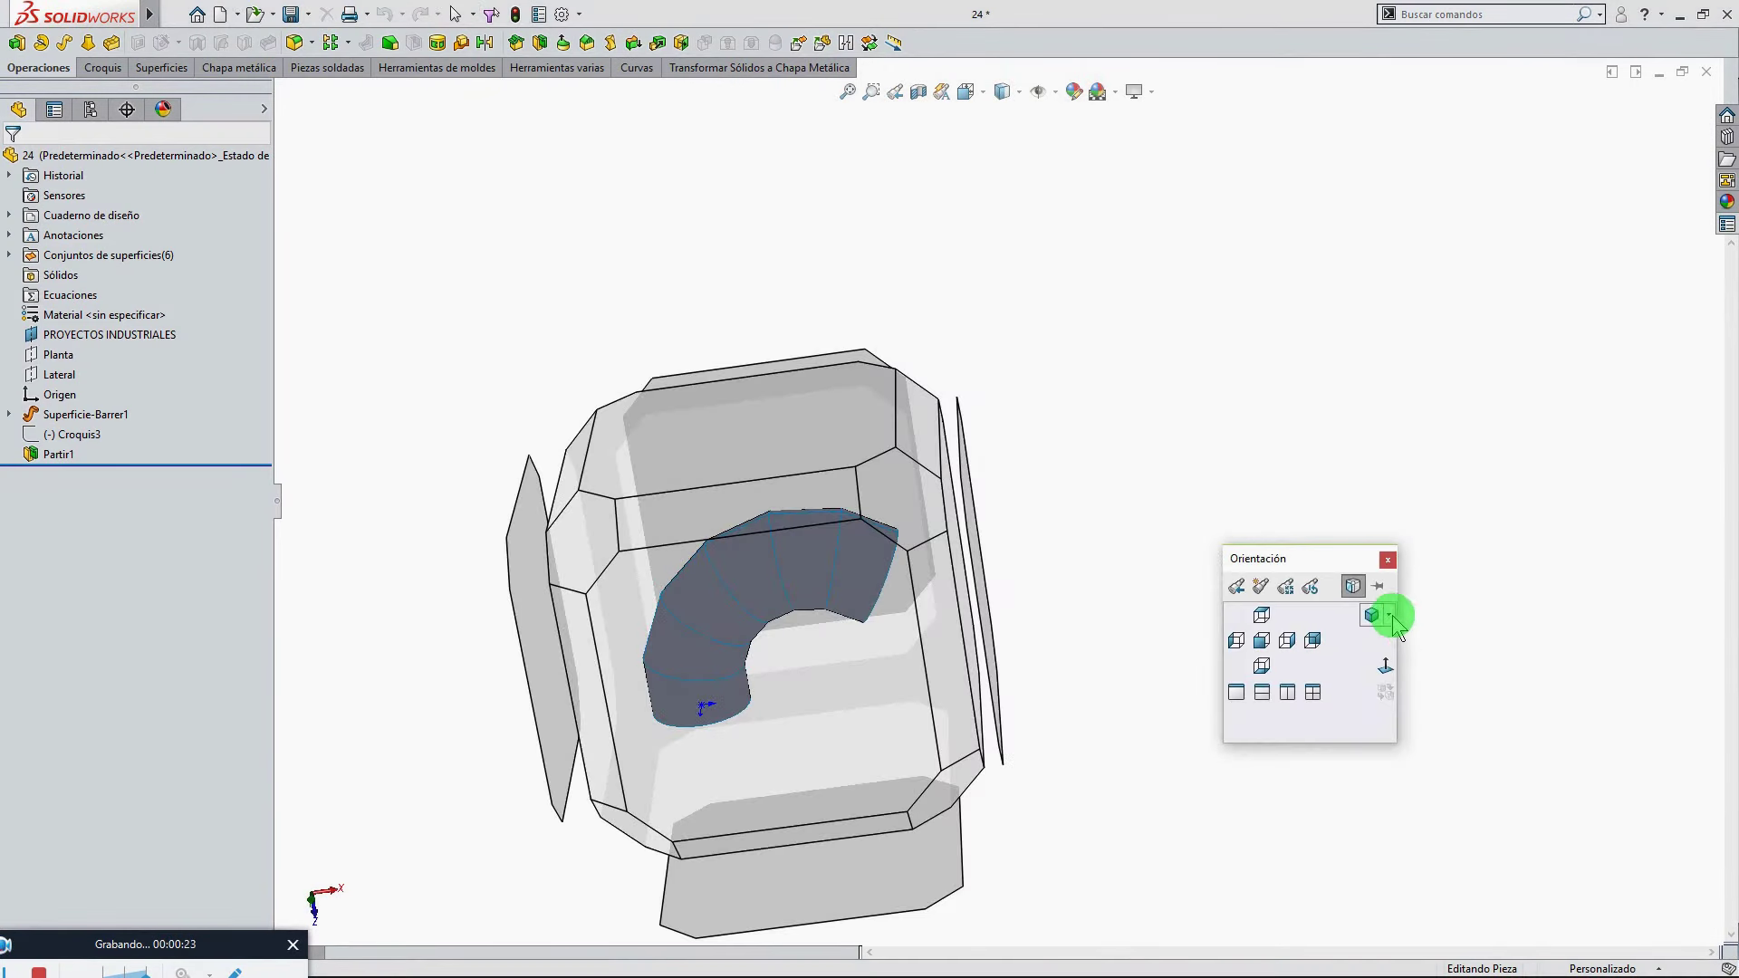
left_click(1388, 615)
left_click(1417, 641)
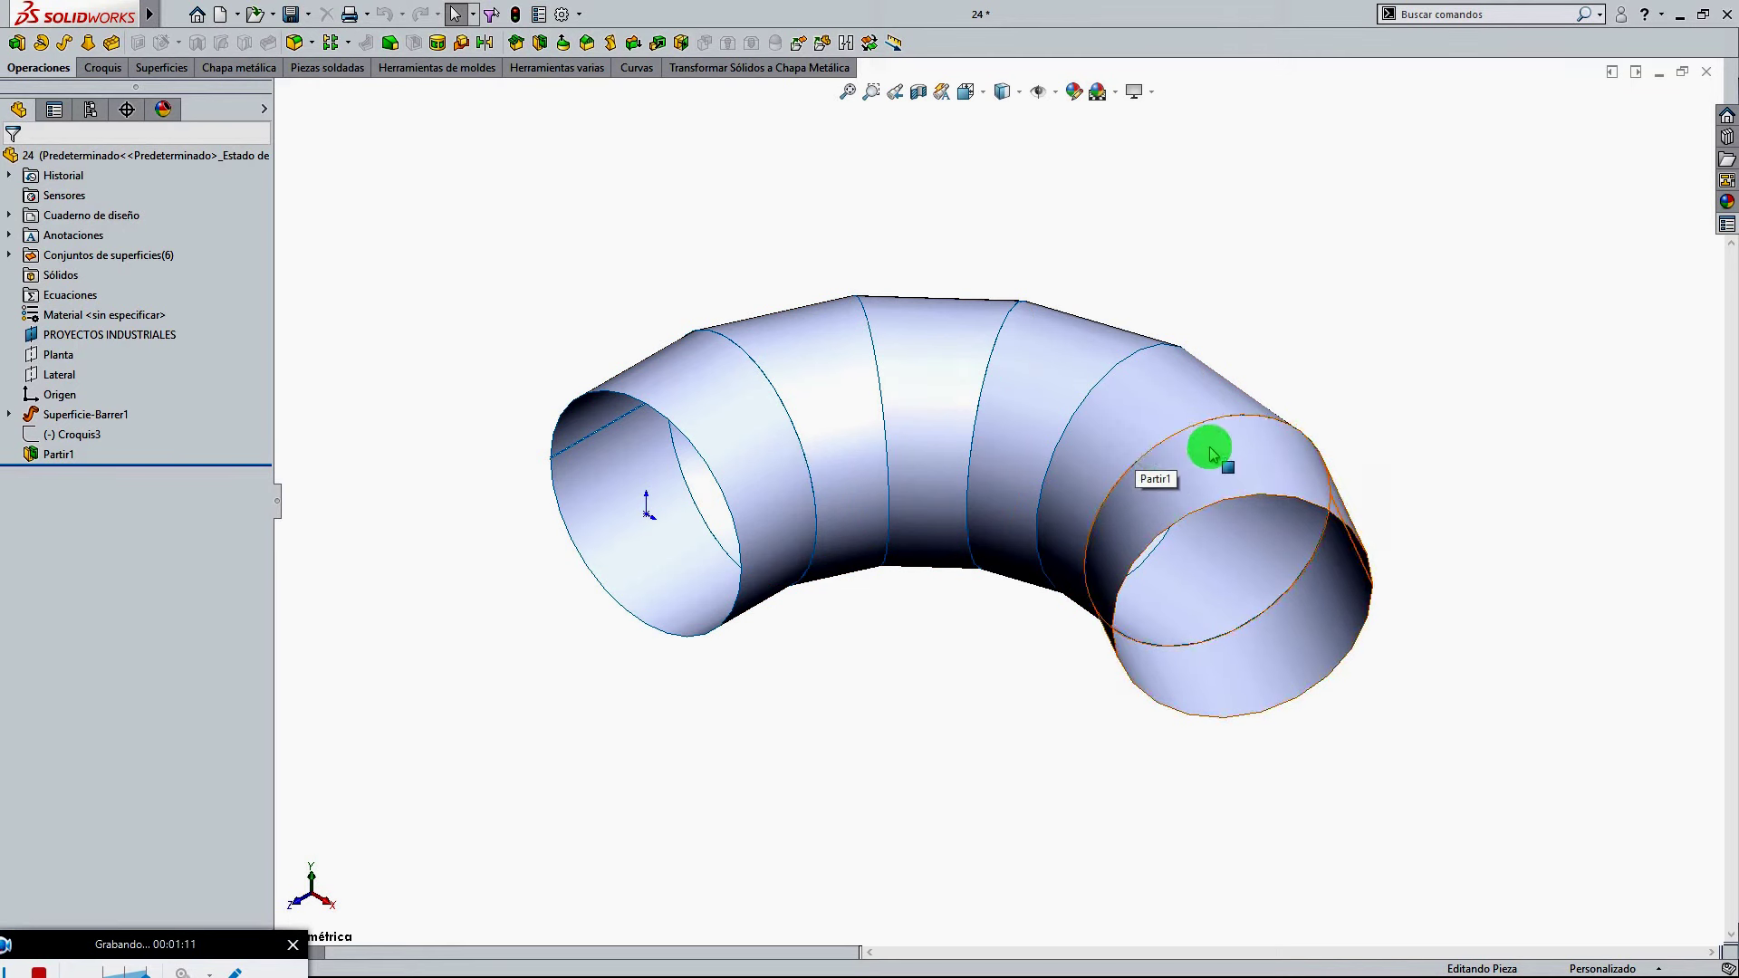
left_click(1726, 224)
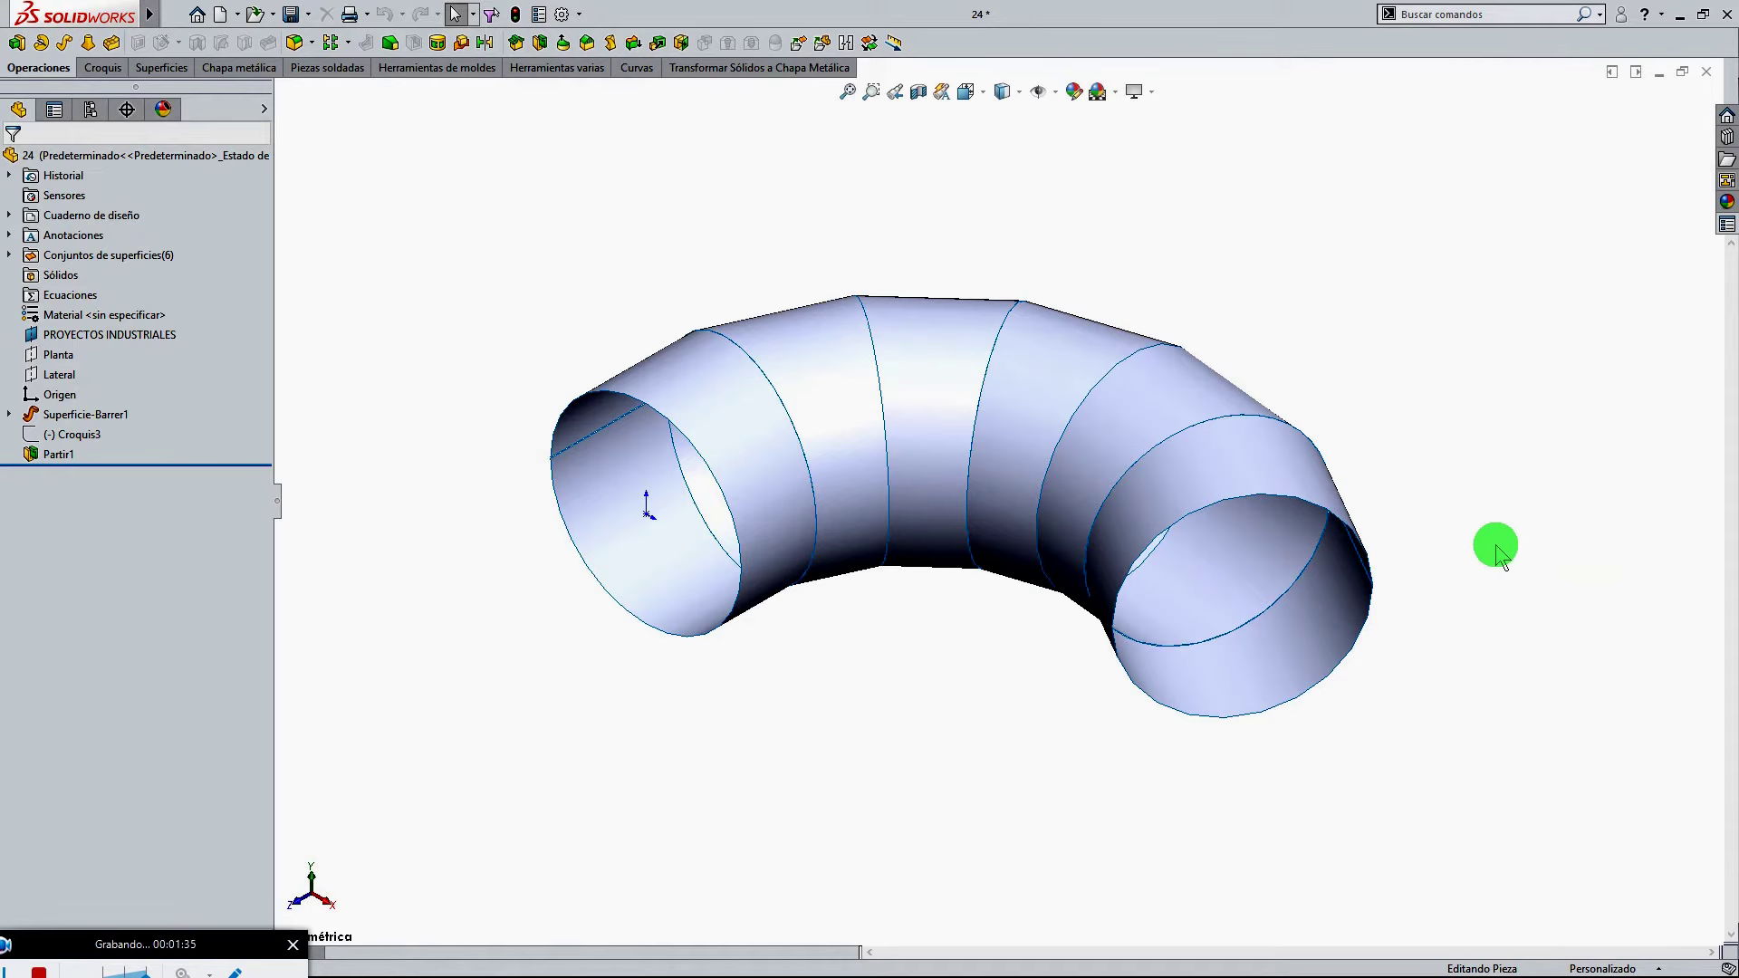
middle_click_drag(1250, 291, 1421, 633)
key("space")
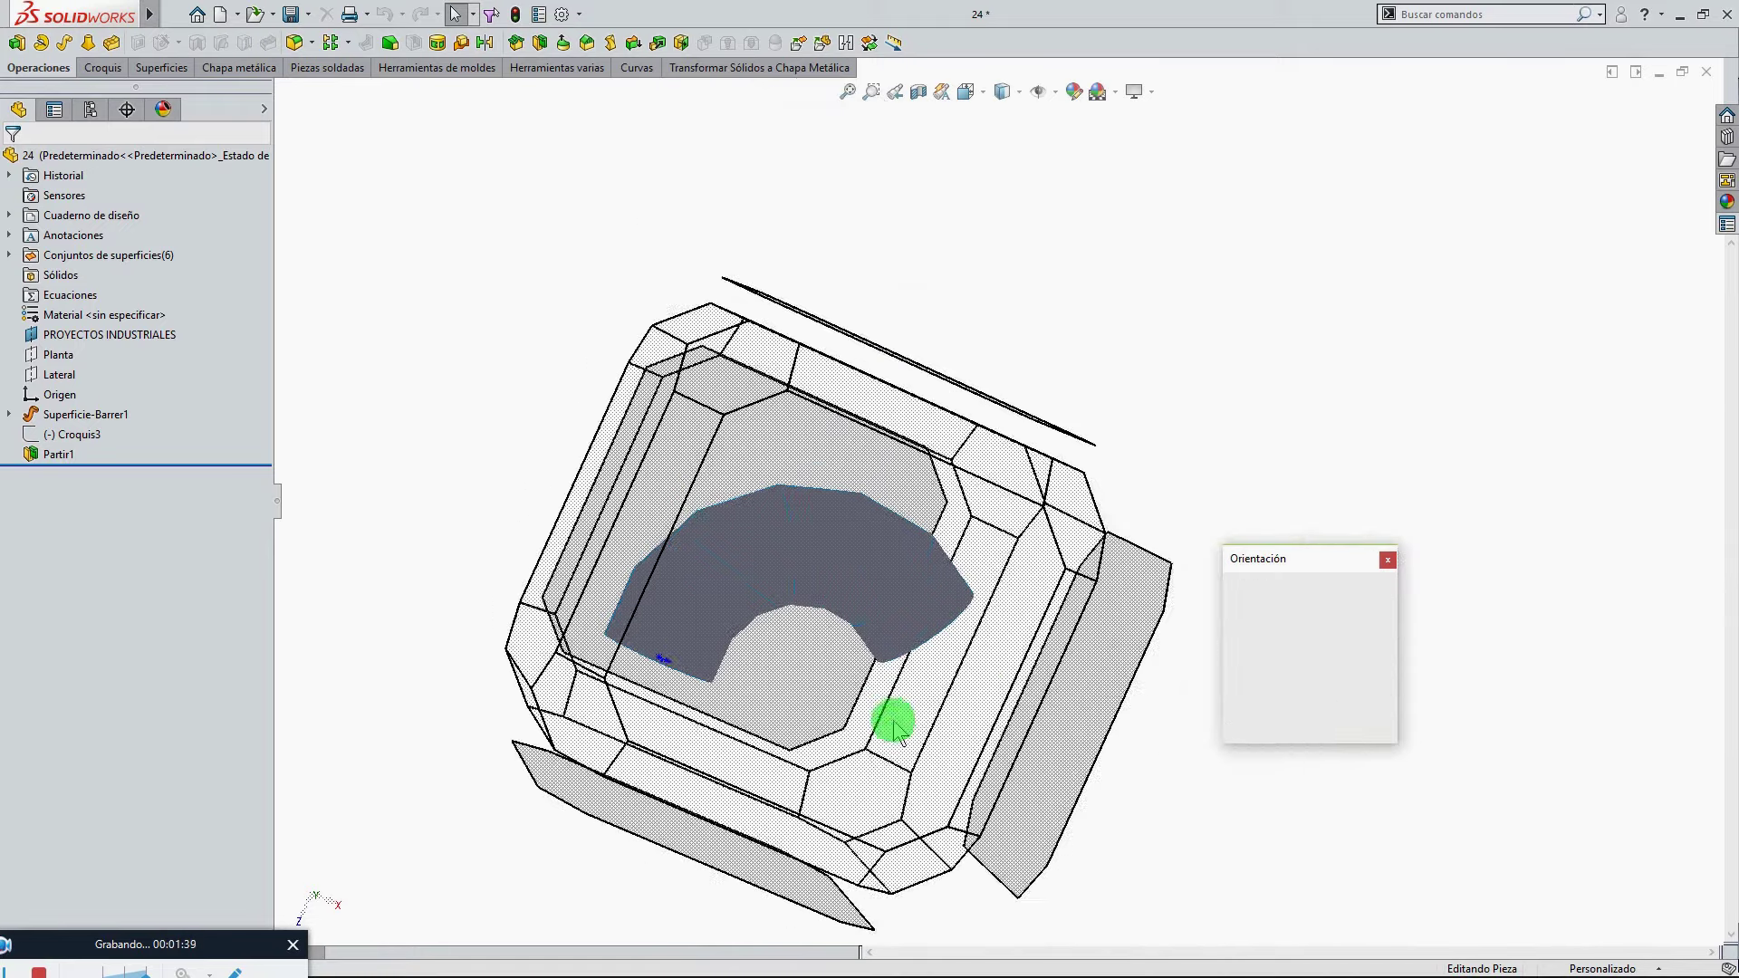
left_click(797, 676)
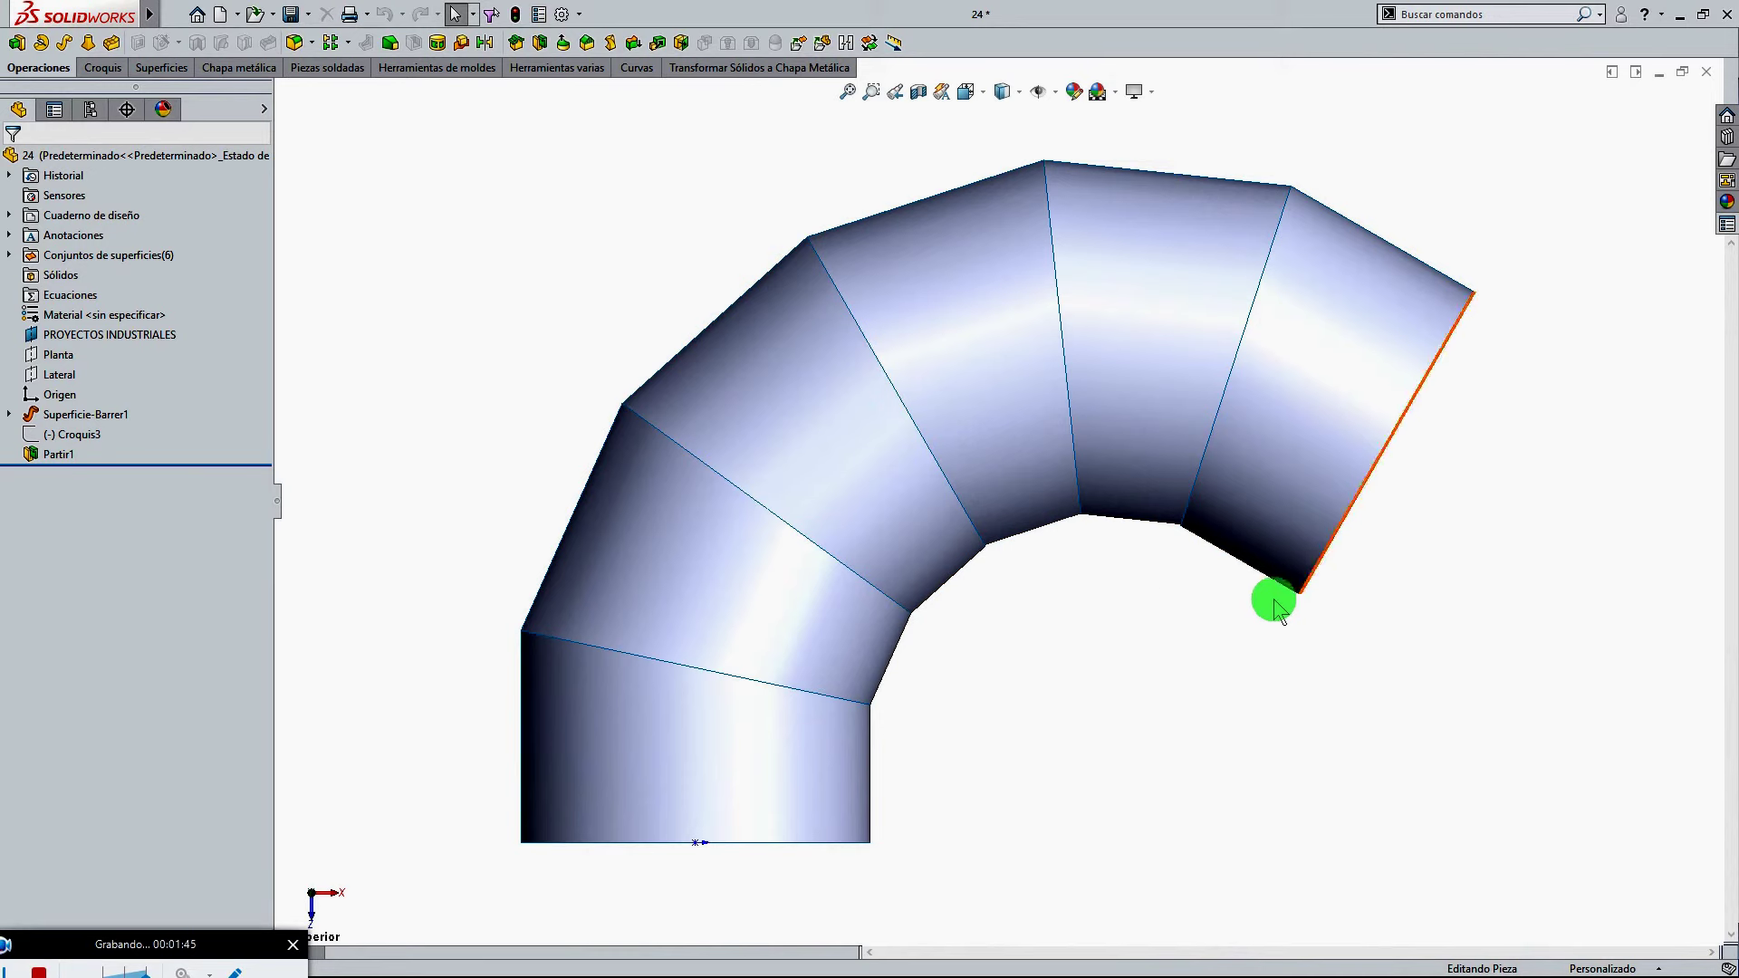
scroll(1214, 596, "up", 1)
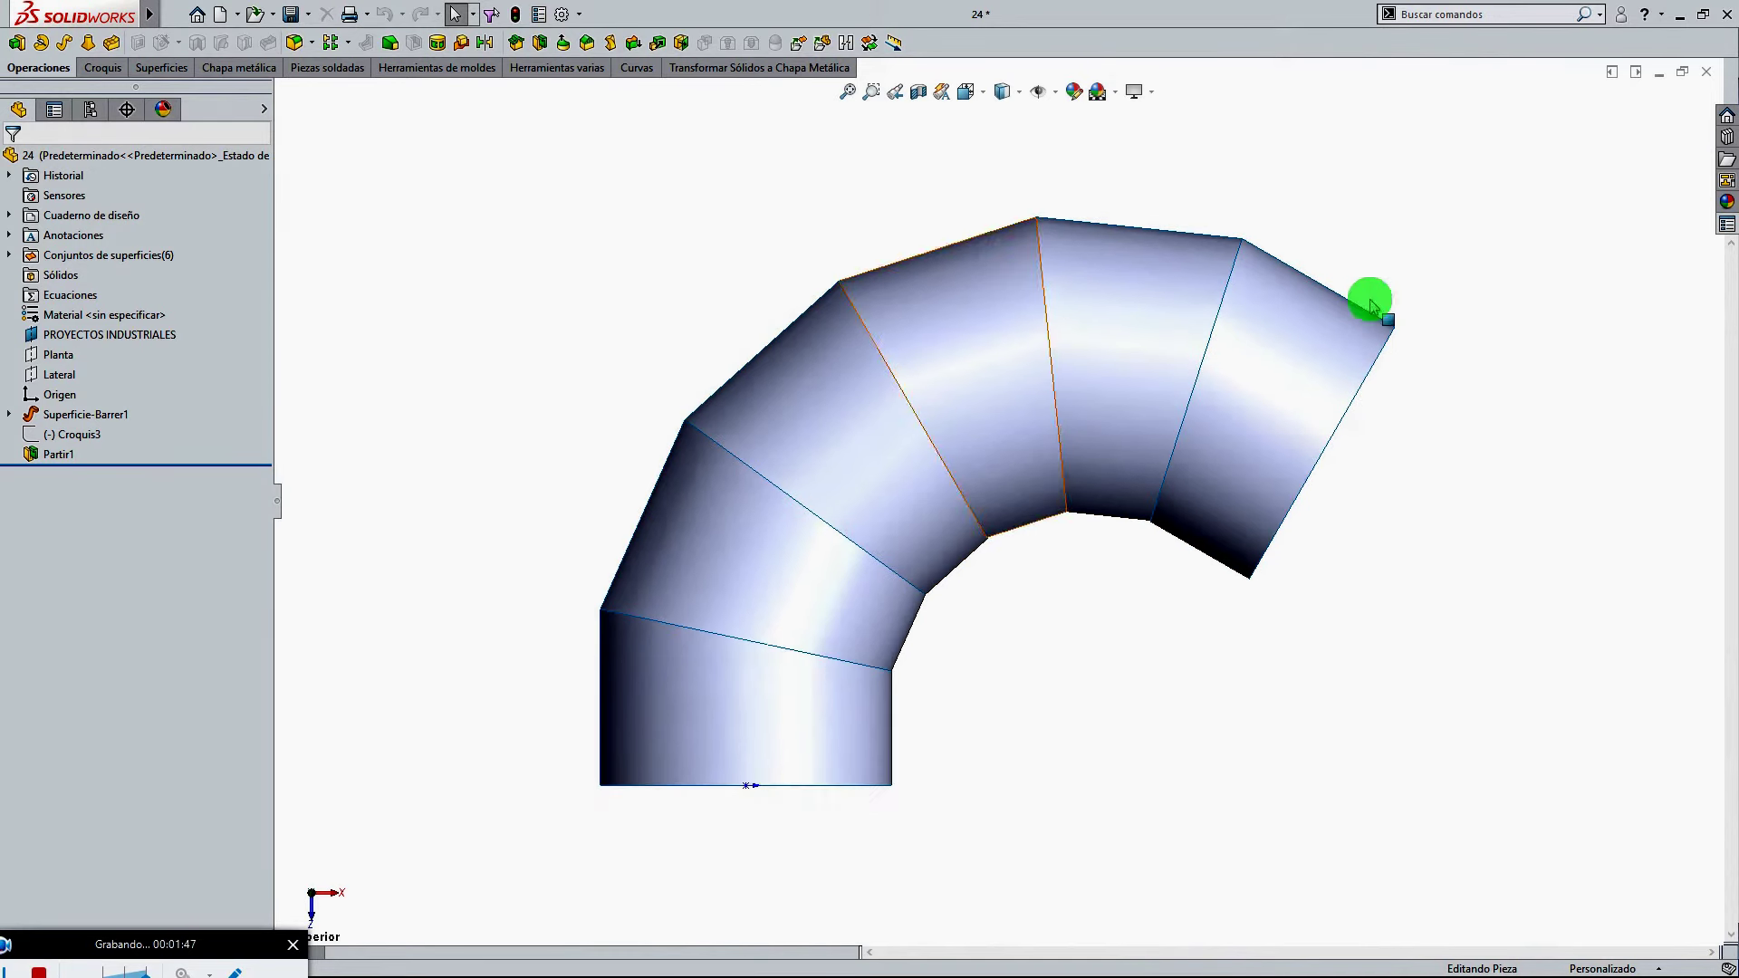
Open the part's custom properties and save the part to the desktop (Escritorio) under the name P5287
left_click(1727, 226)
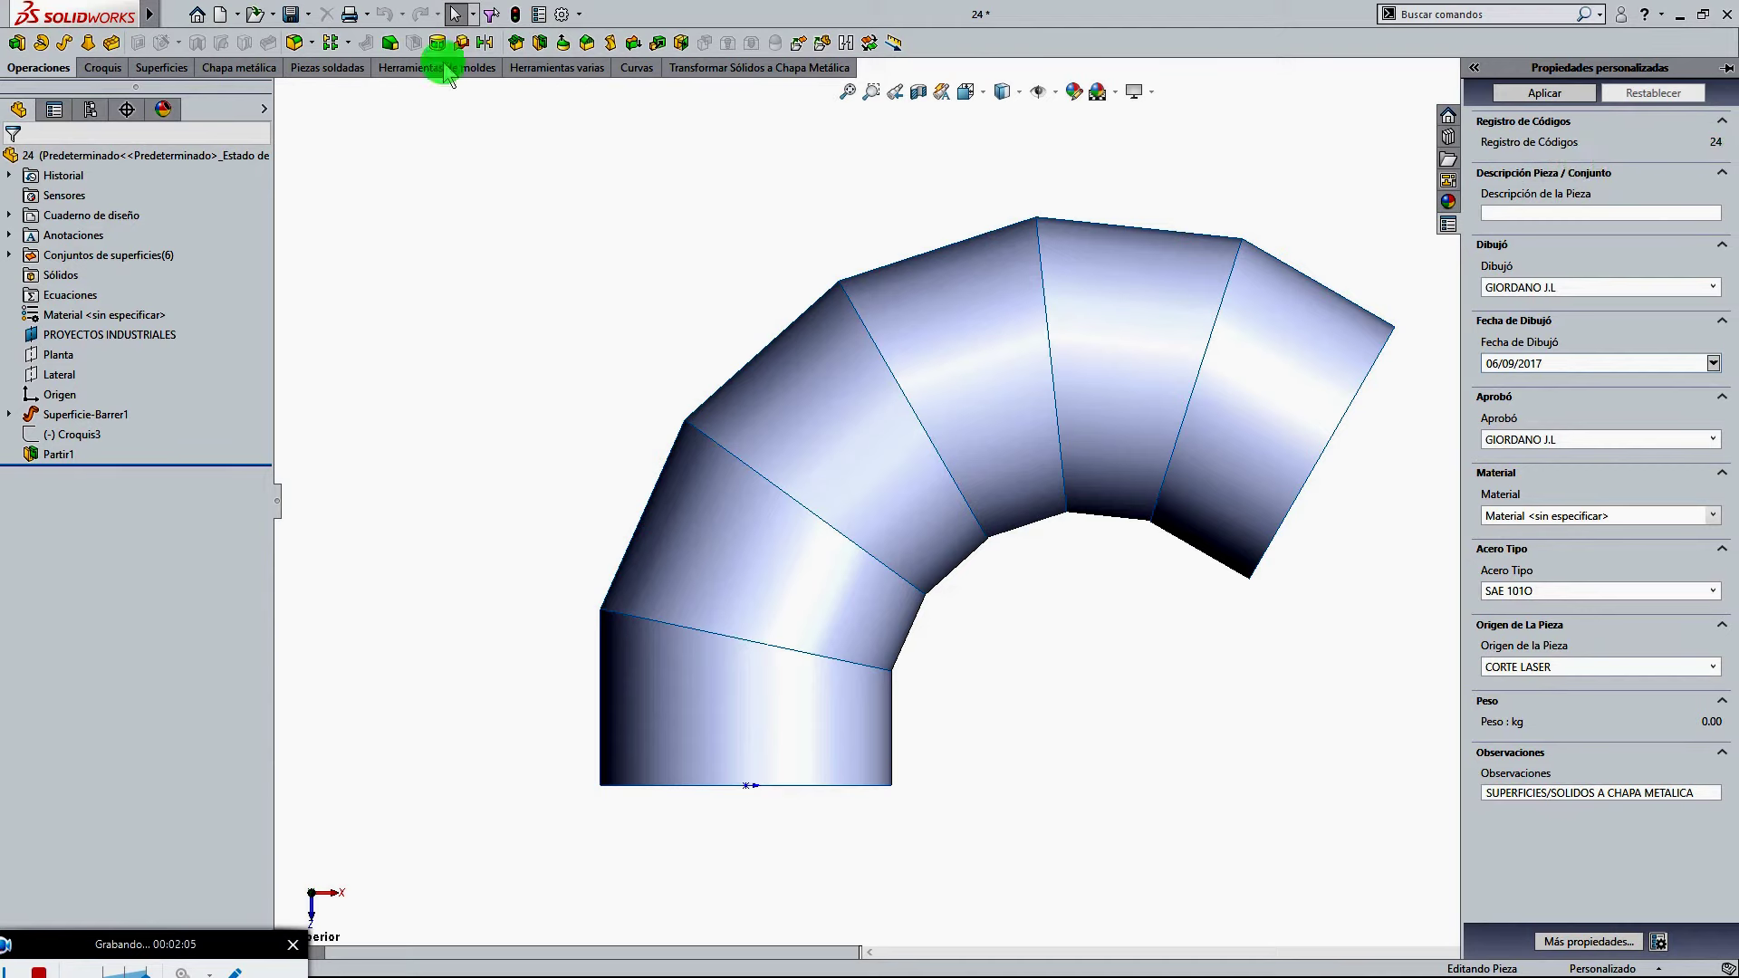
left_click(308, 15)
left_click(343, 58)
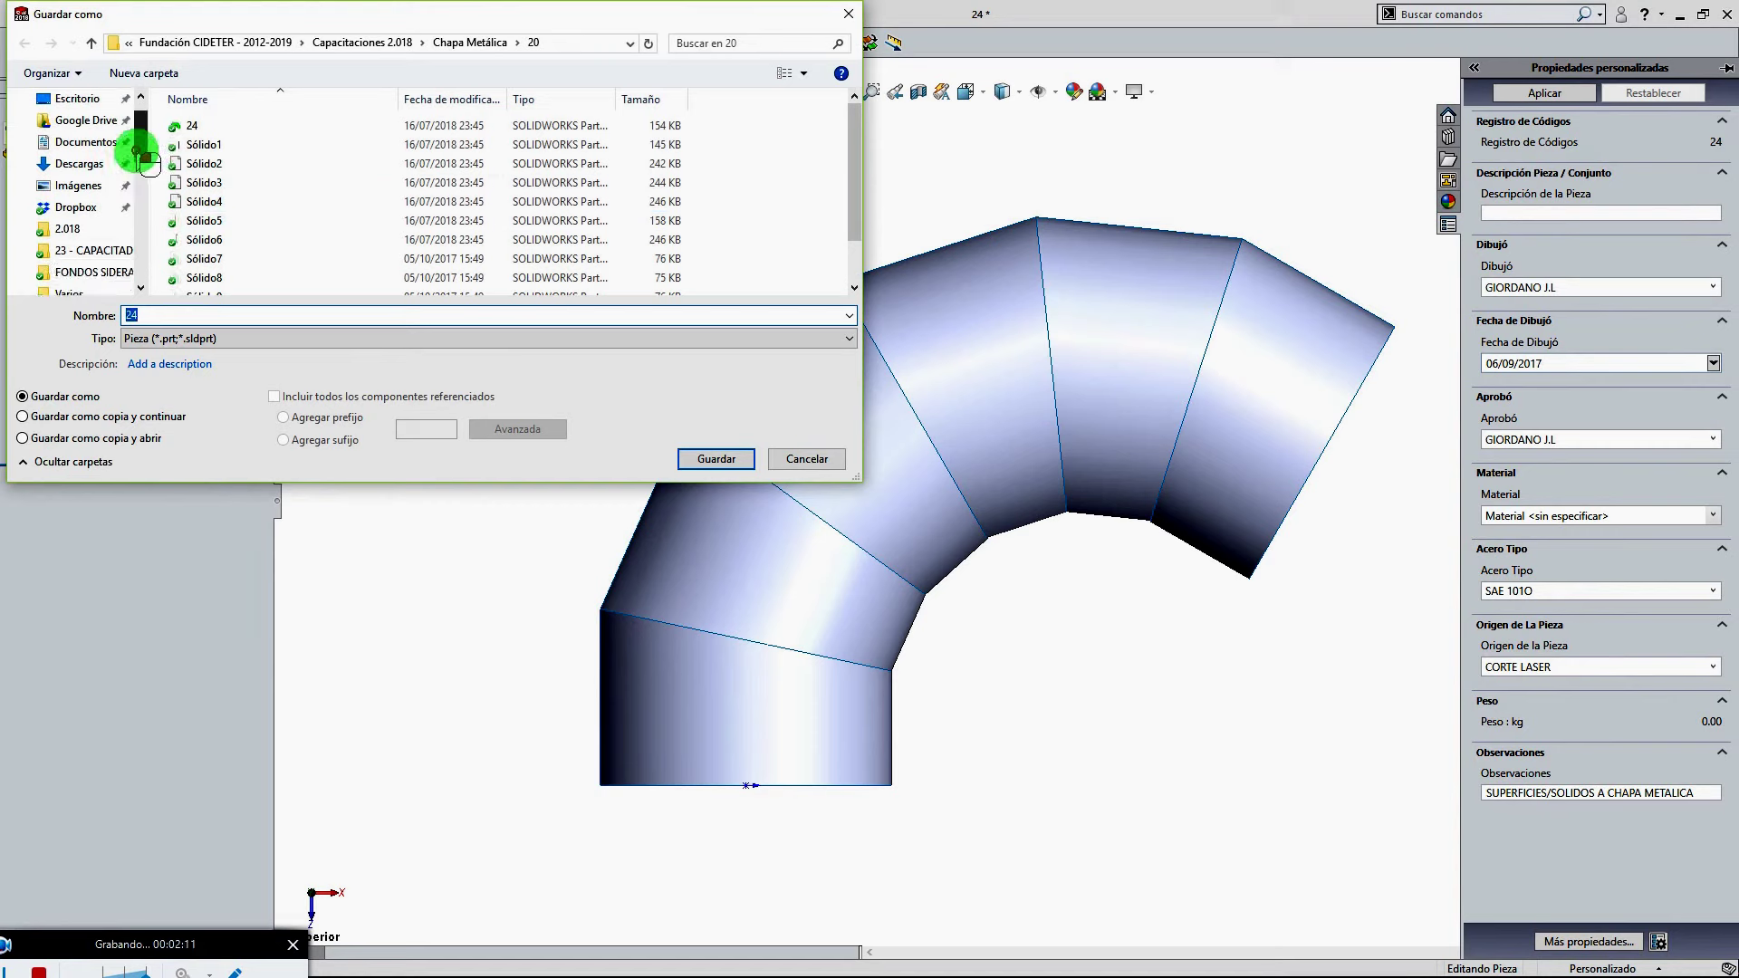
left_click(78, 135)
double_click(196, 316)
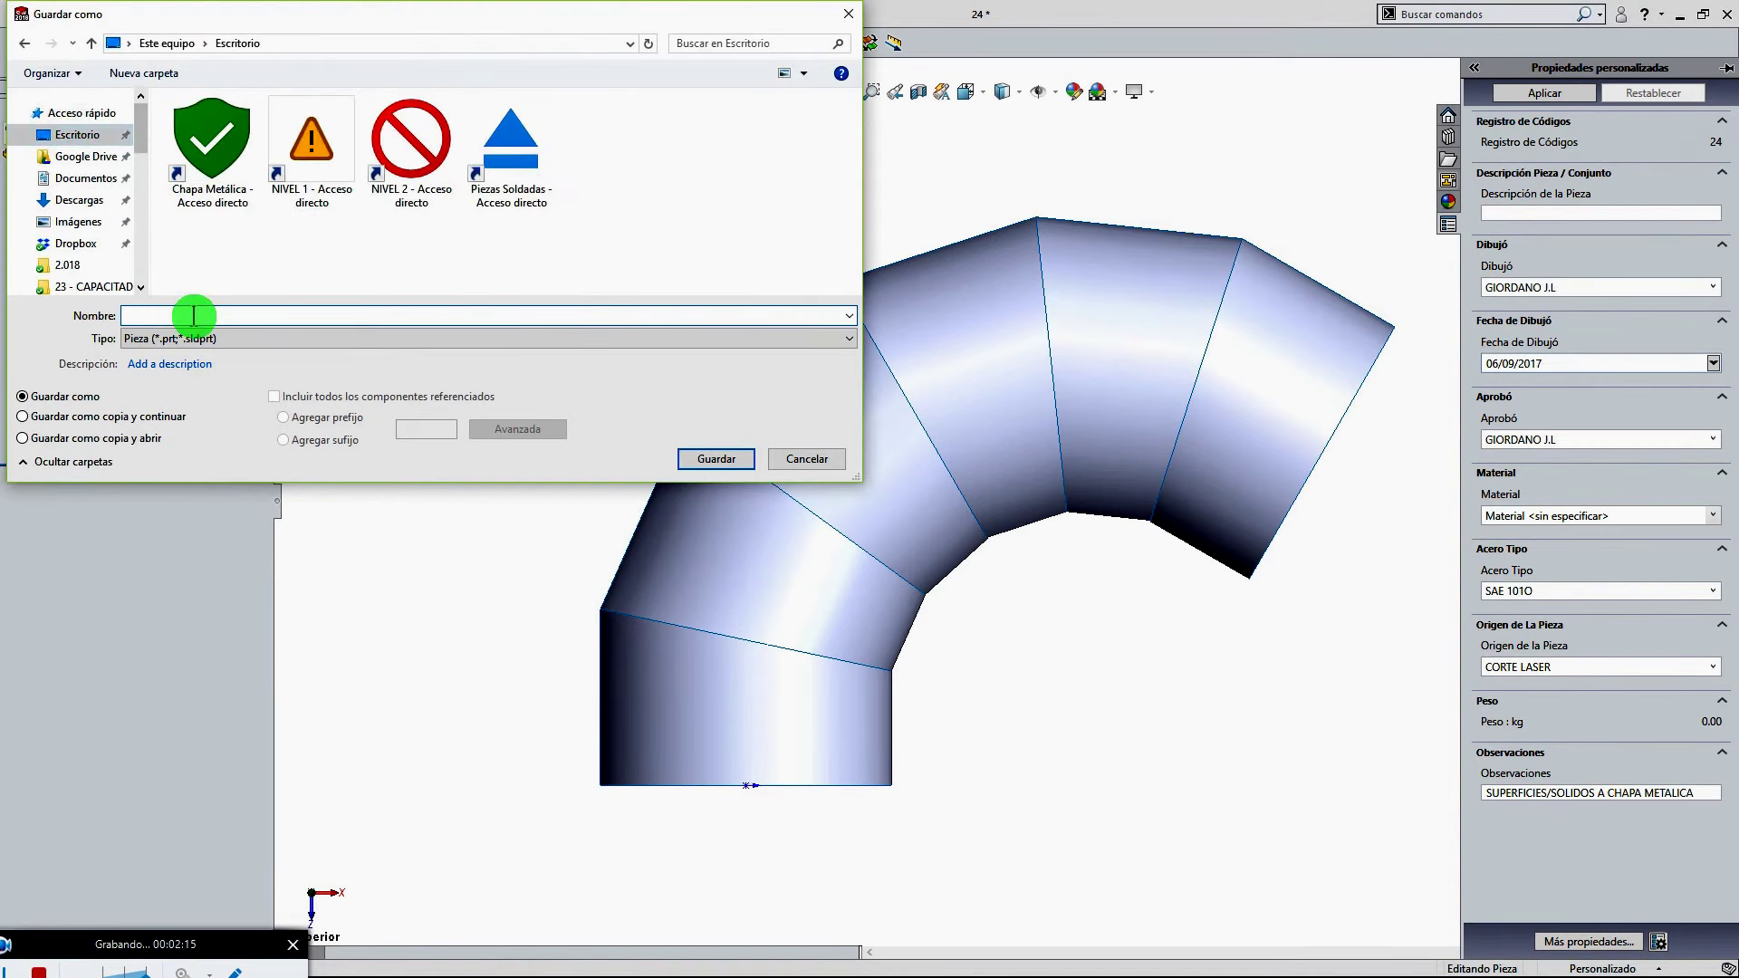
type("p")
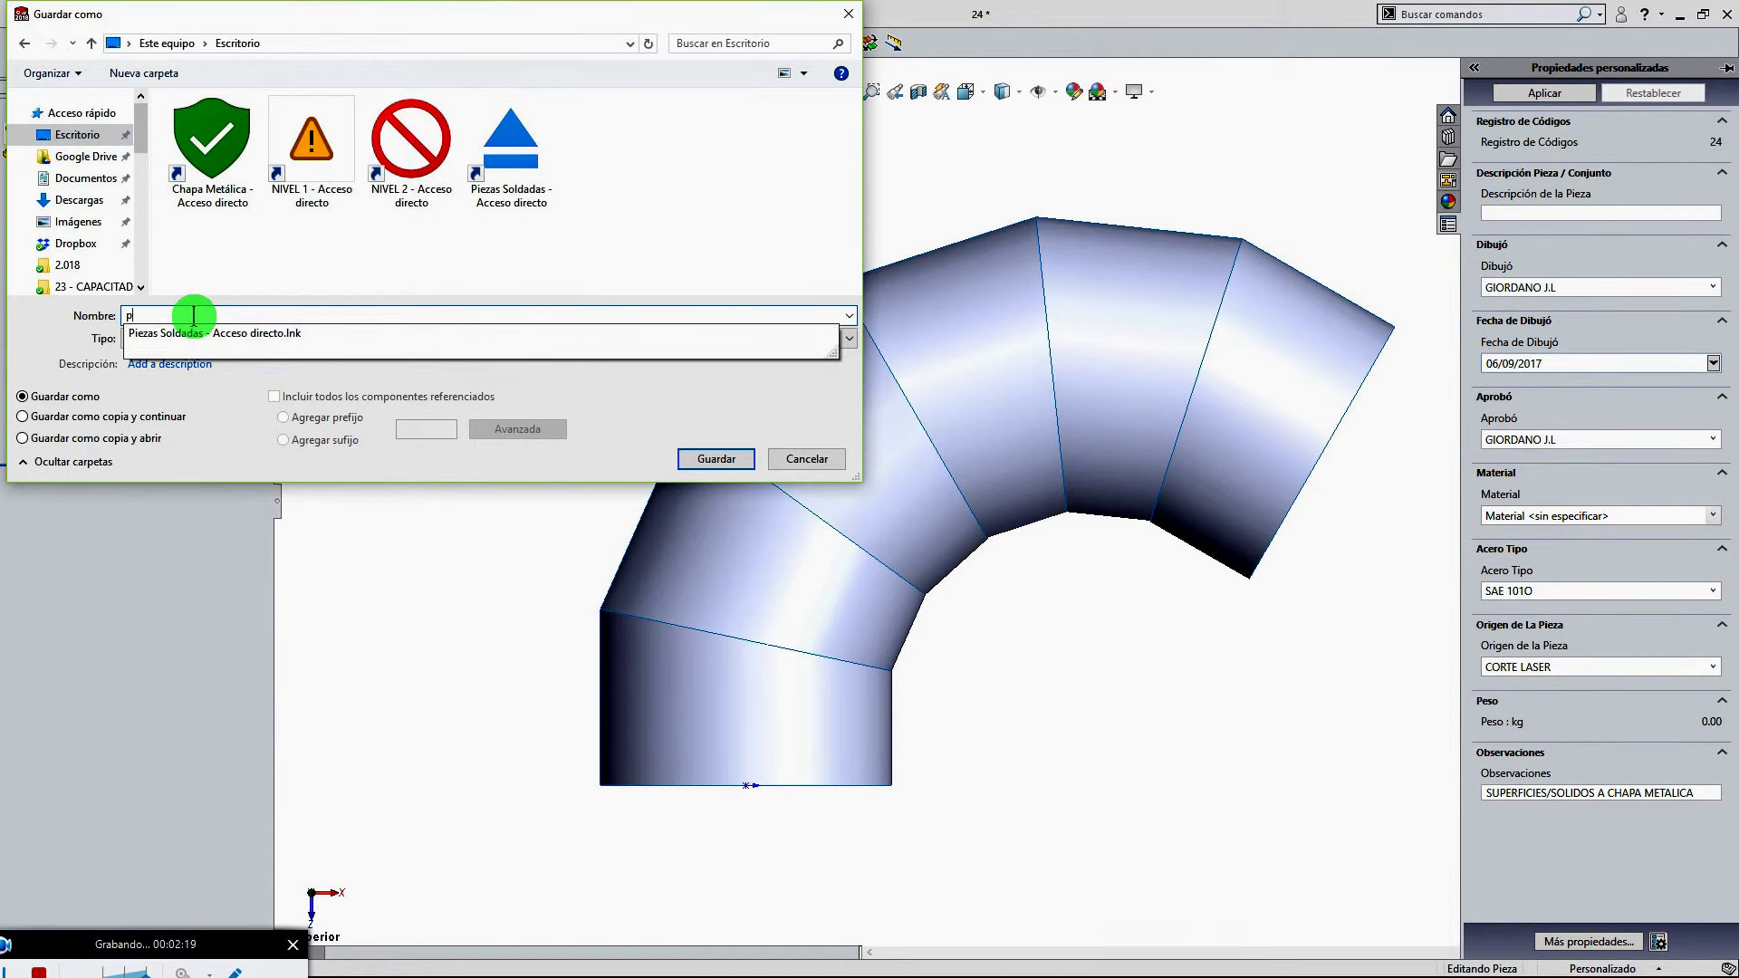
key("BackSpace")
type("P5287")
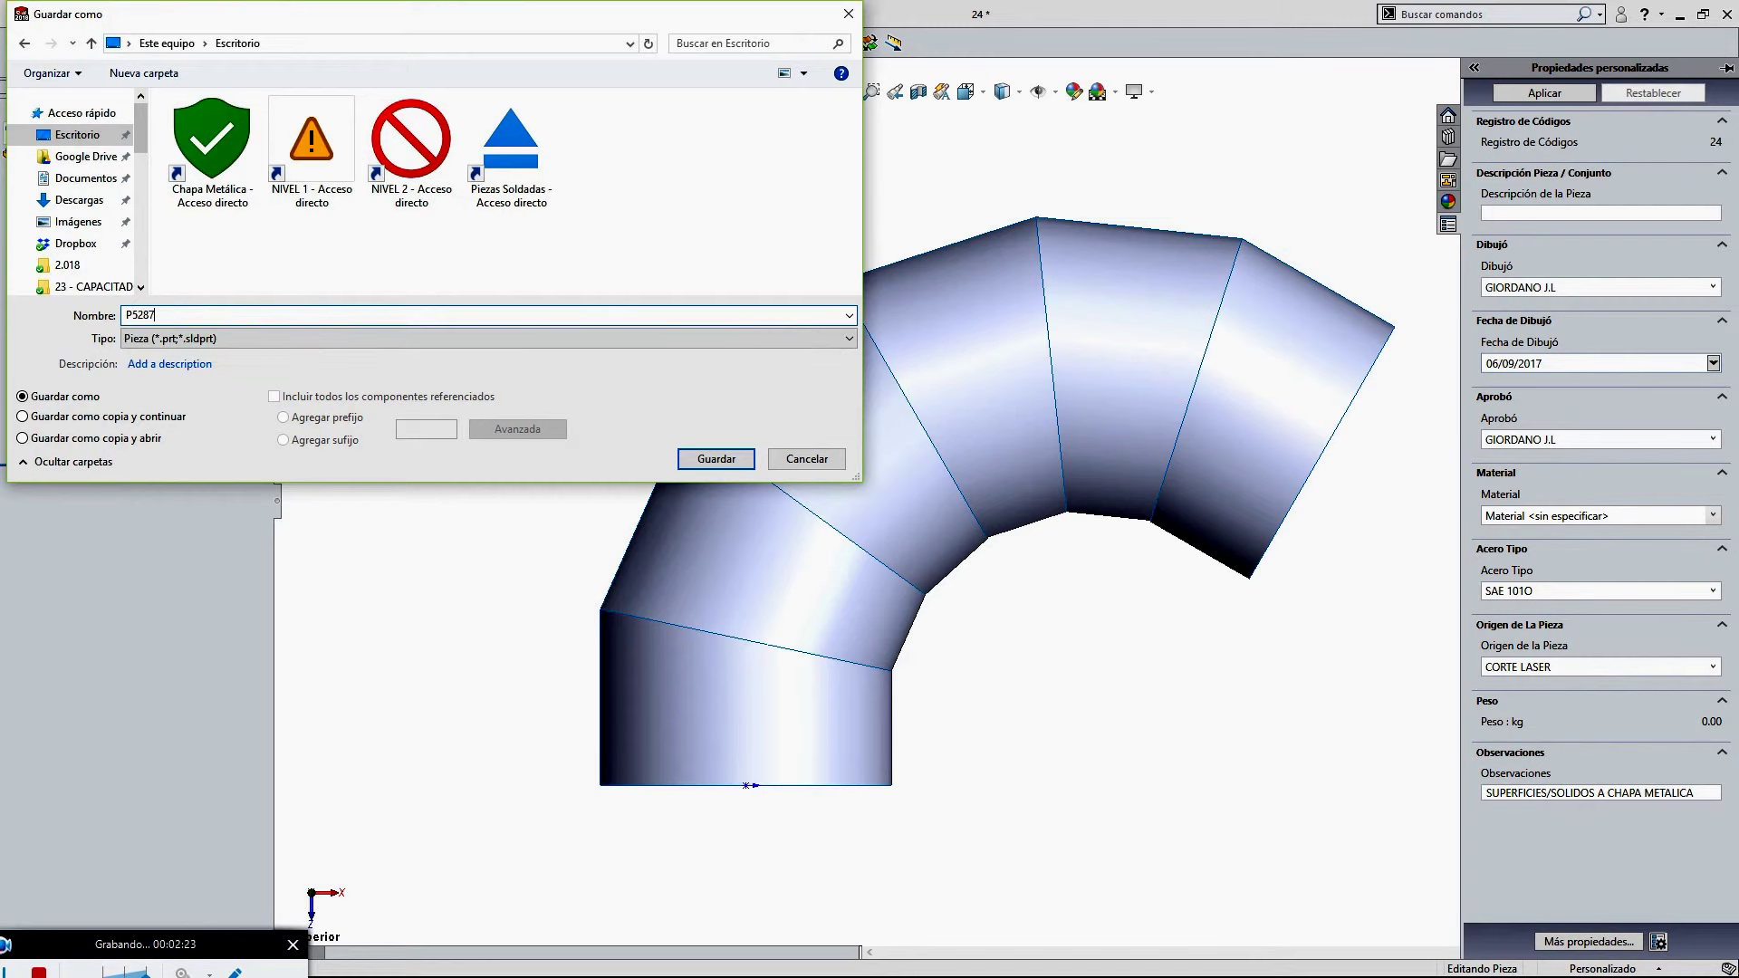
left_click(715, 459)
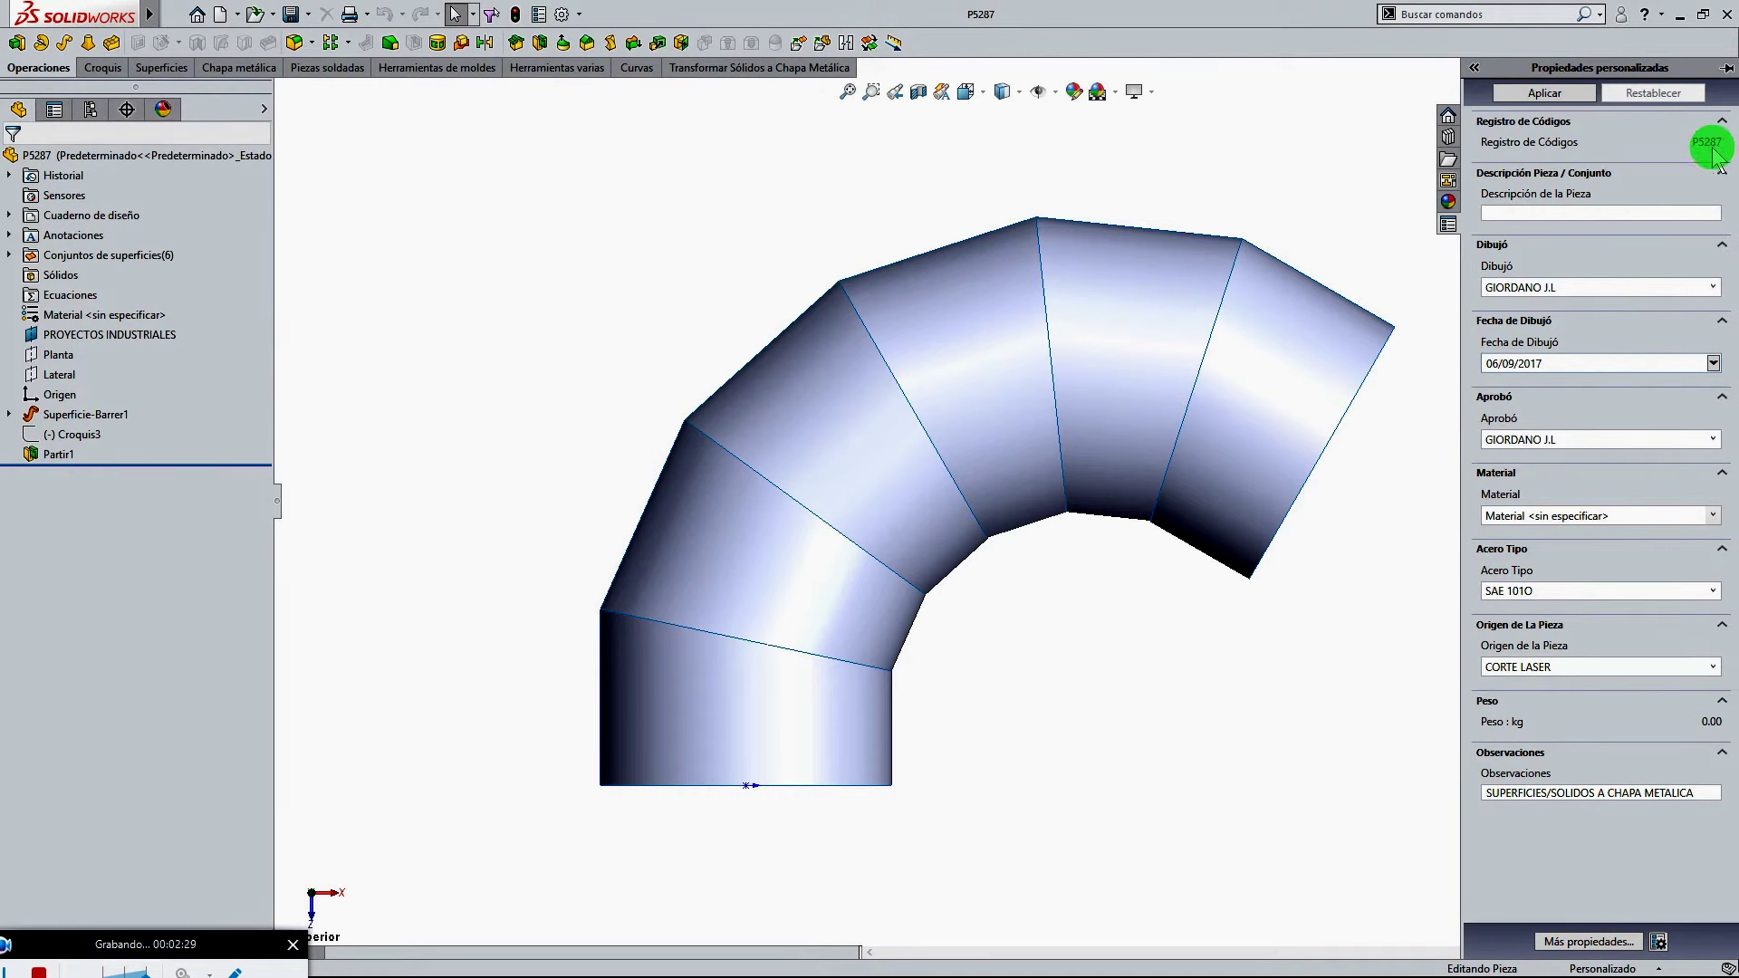
Enter "Respiradero Superior Nro 5." as the part description in the custom properties
left_click(1562, 210)
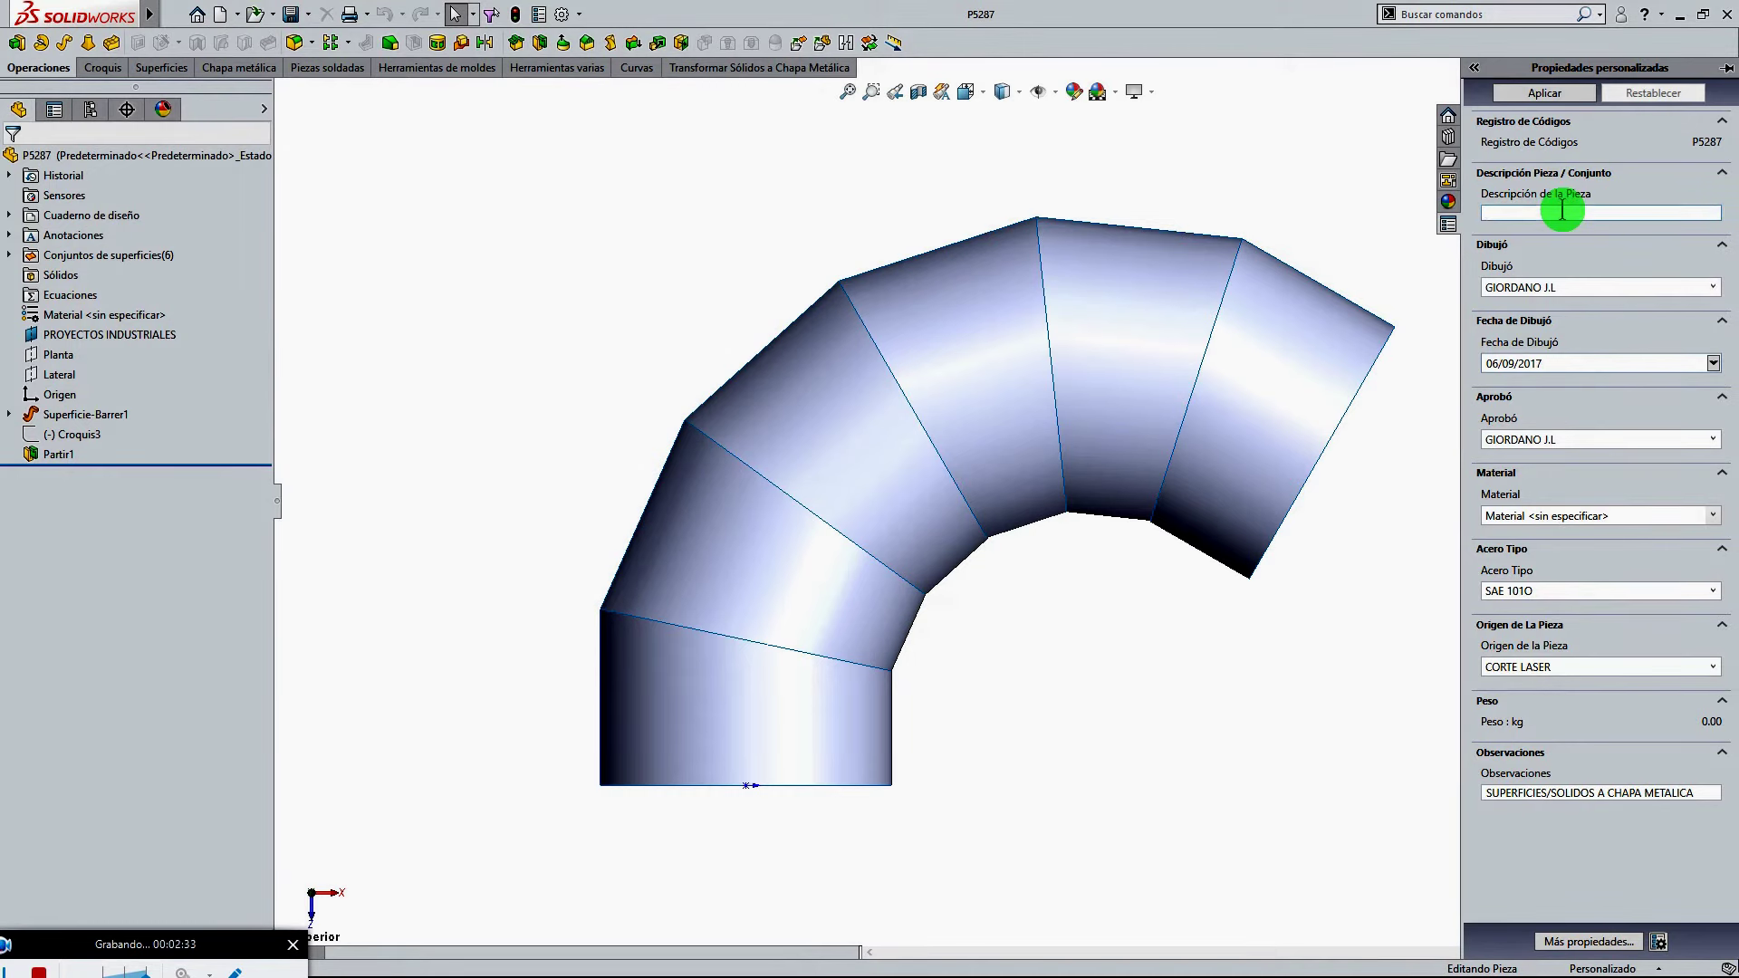
type("Respirade")
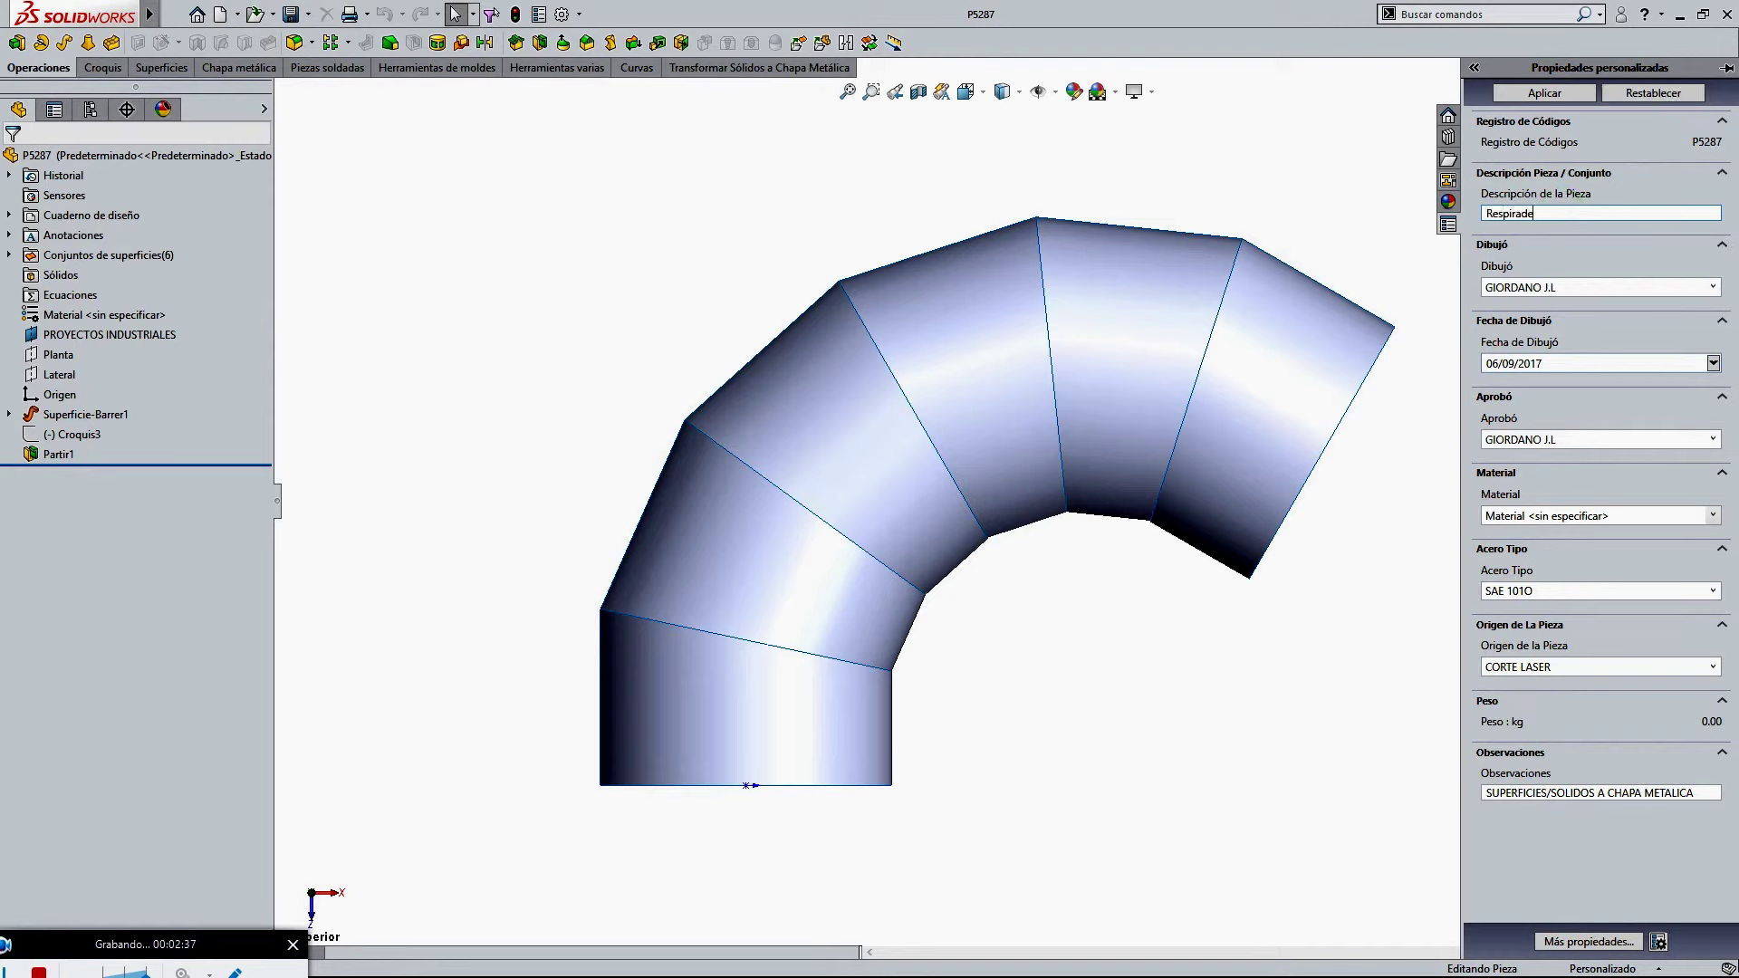
type("ro Superior Nro 5")
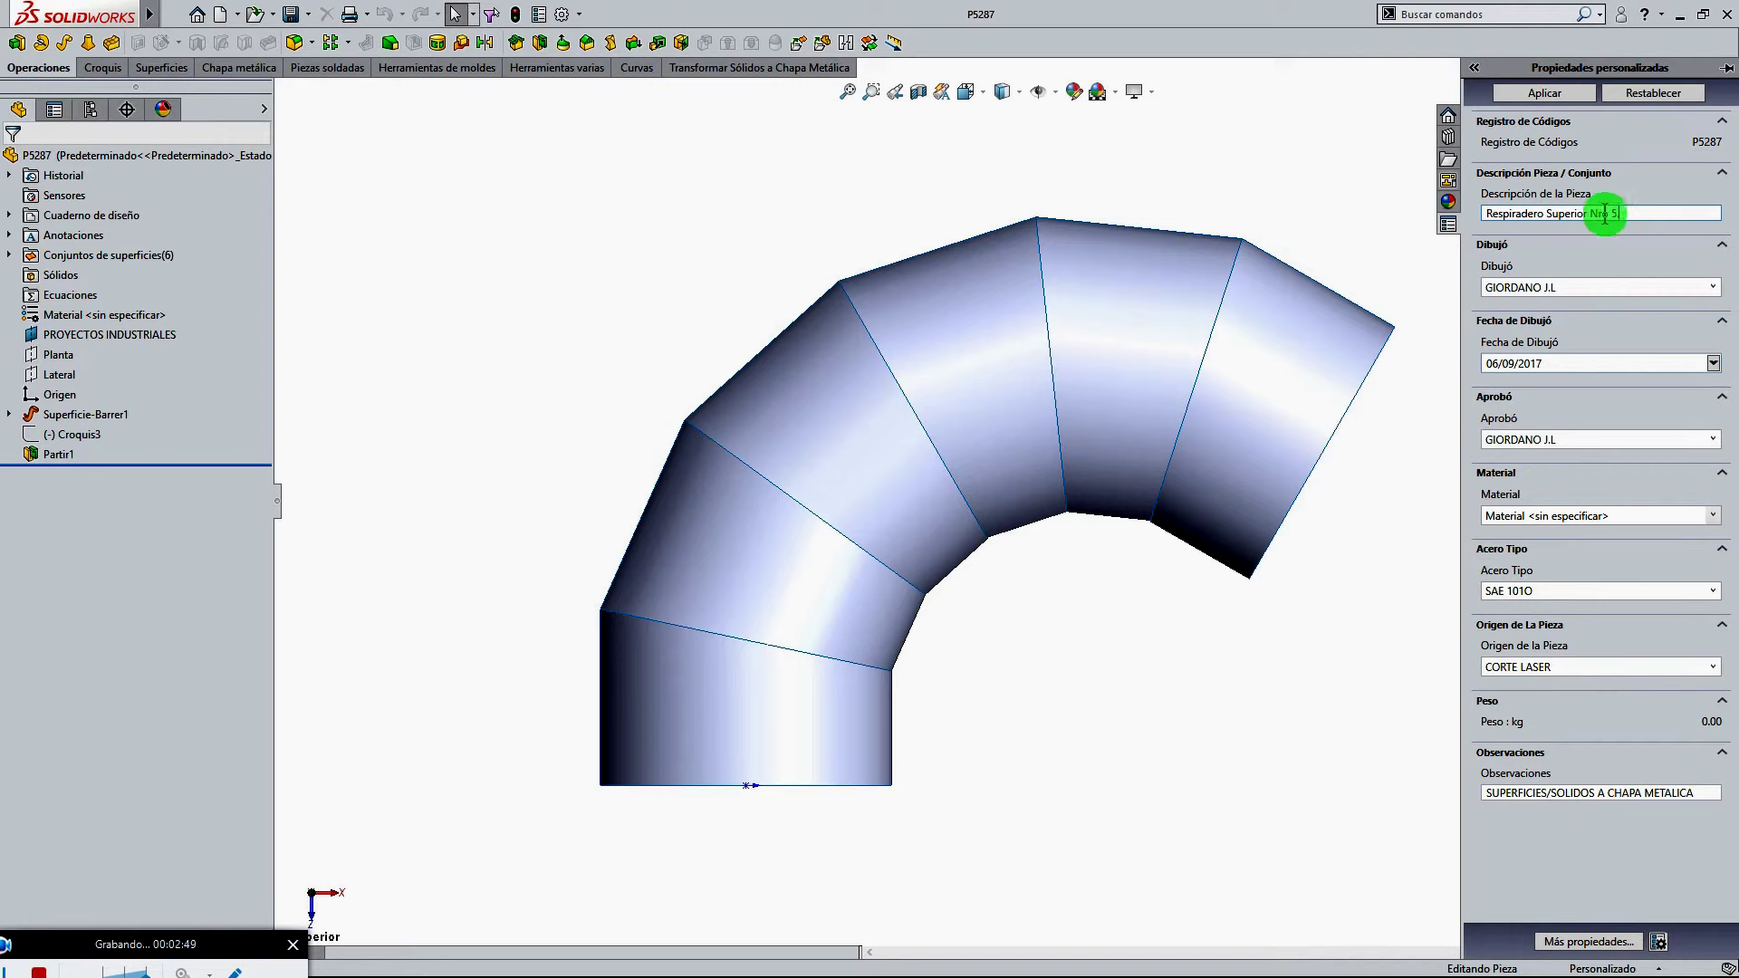
type(".")
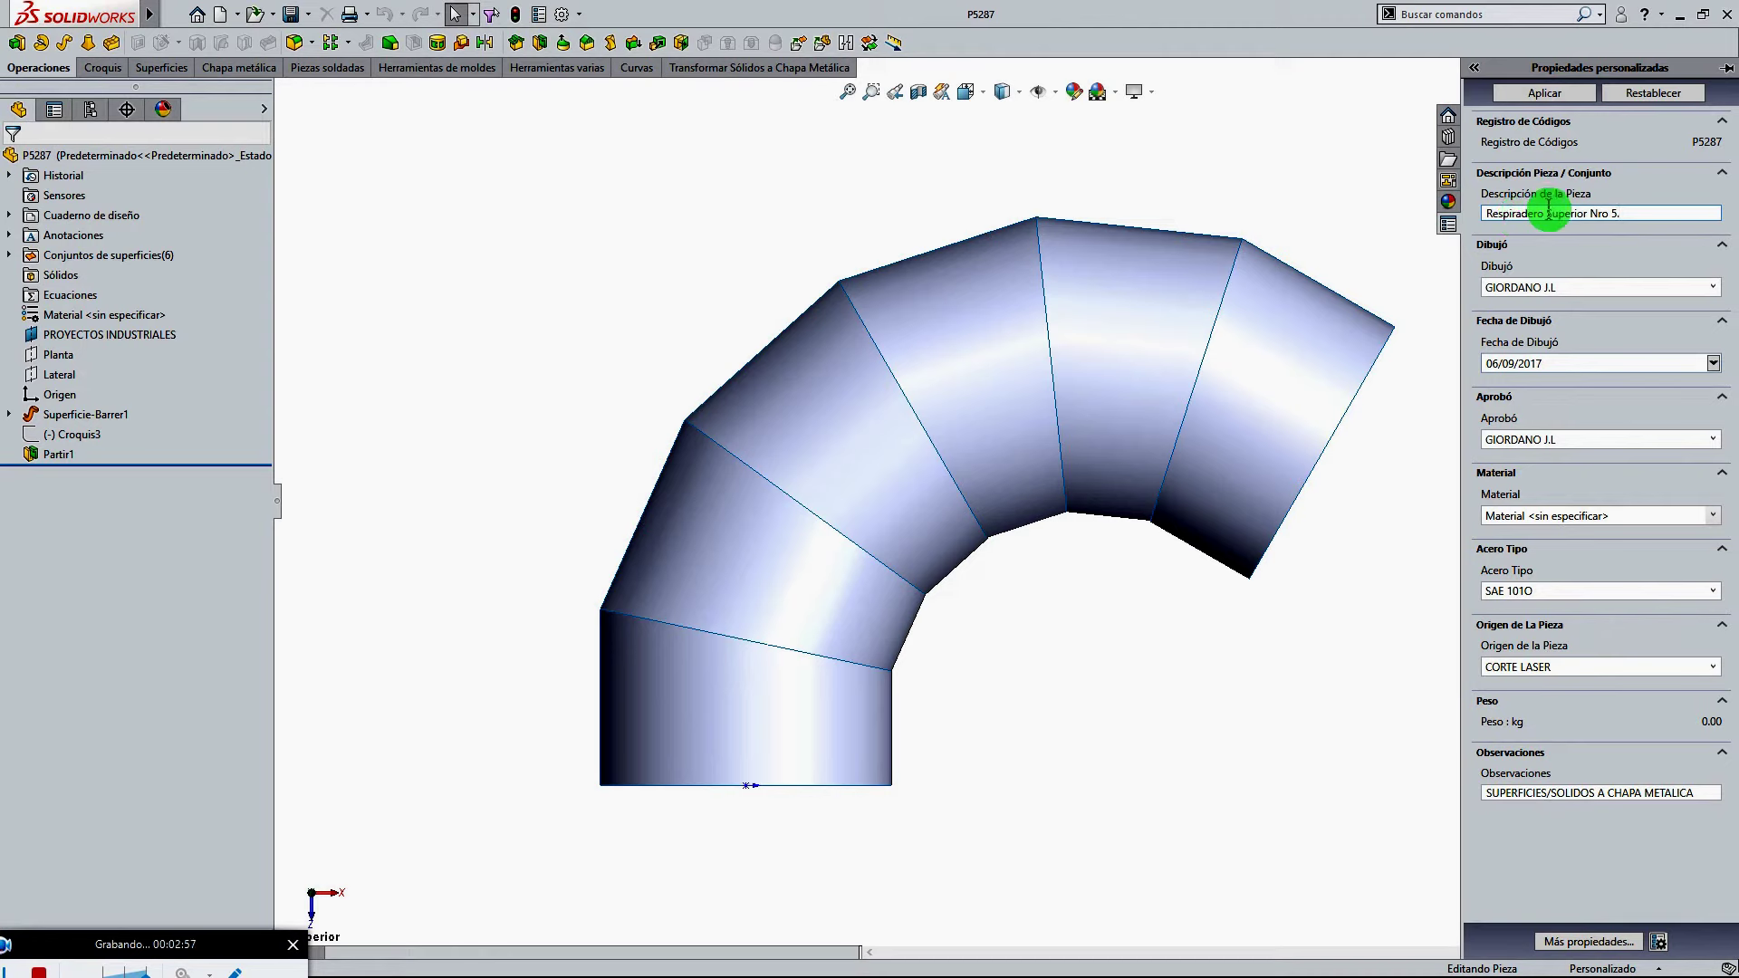
key("BackSpace")
type(".")
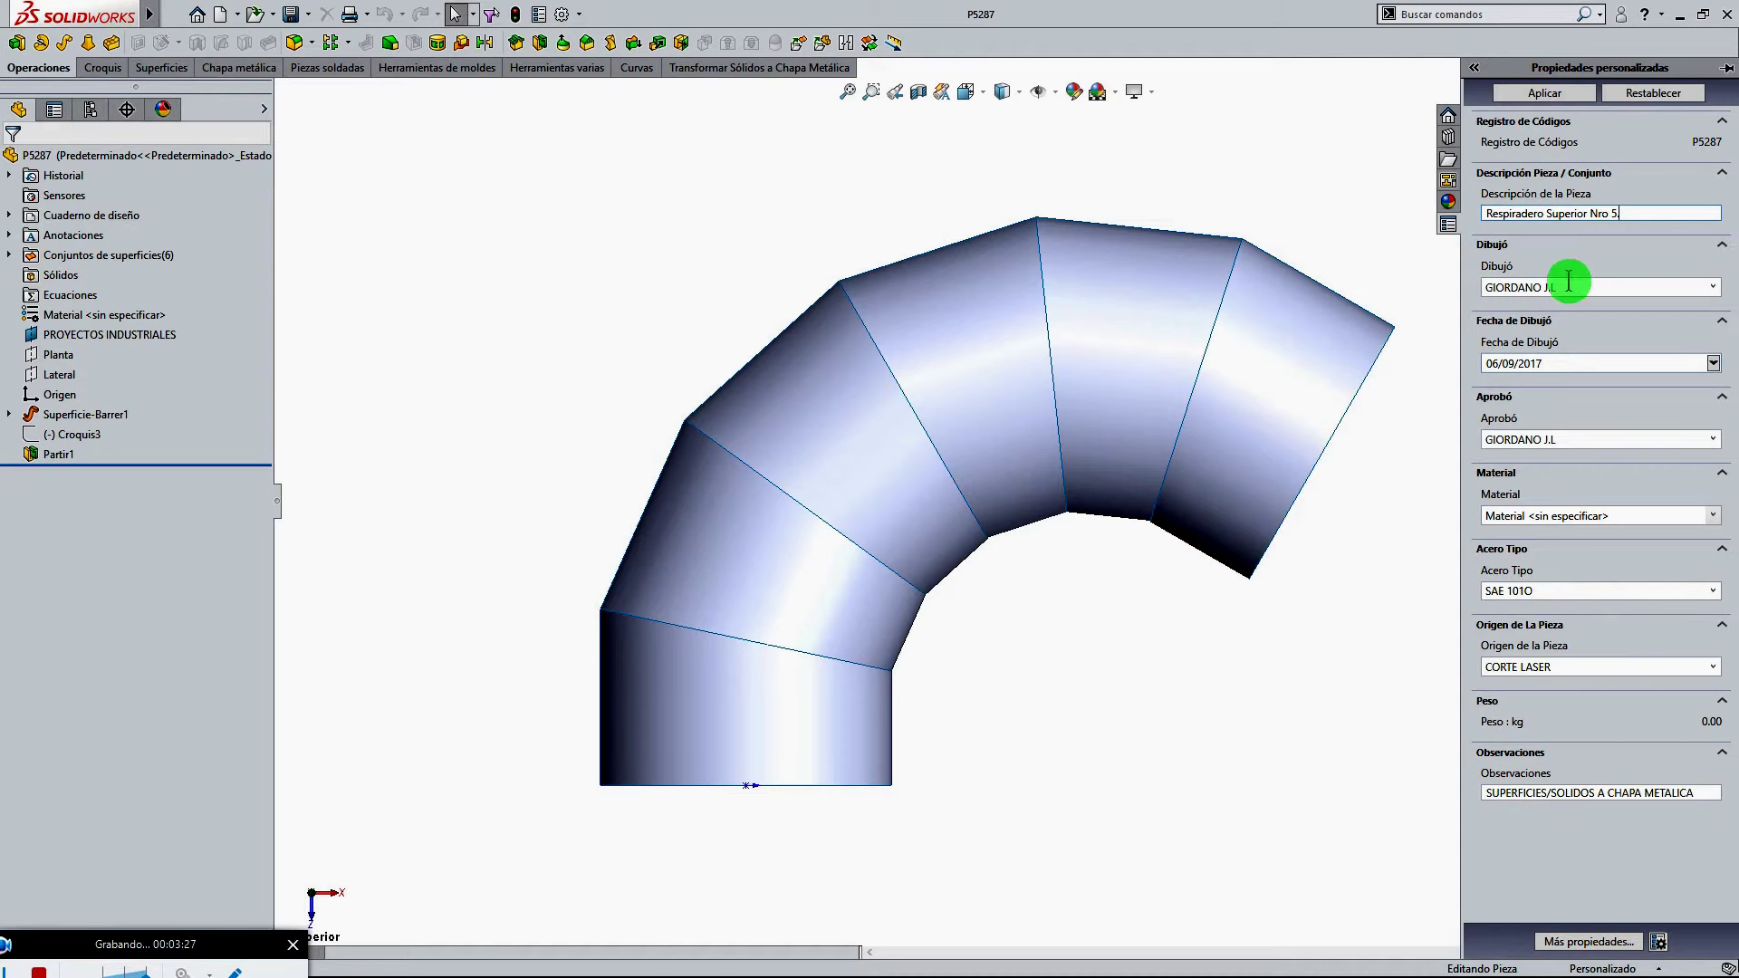
left_click(1712, 287)
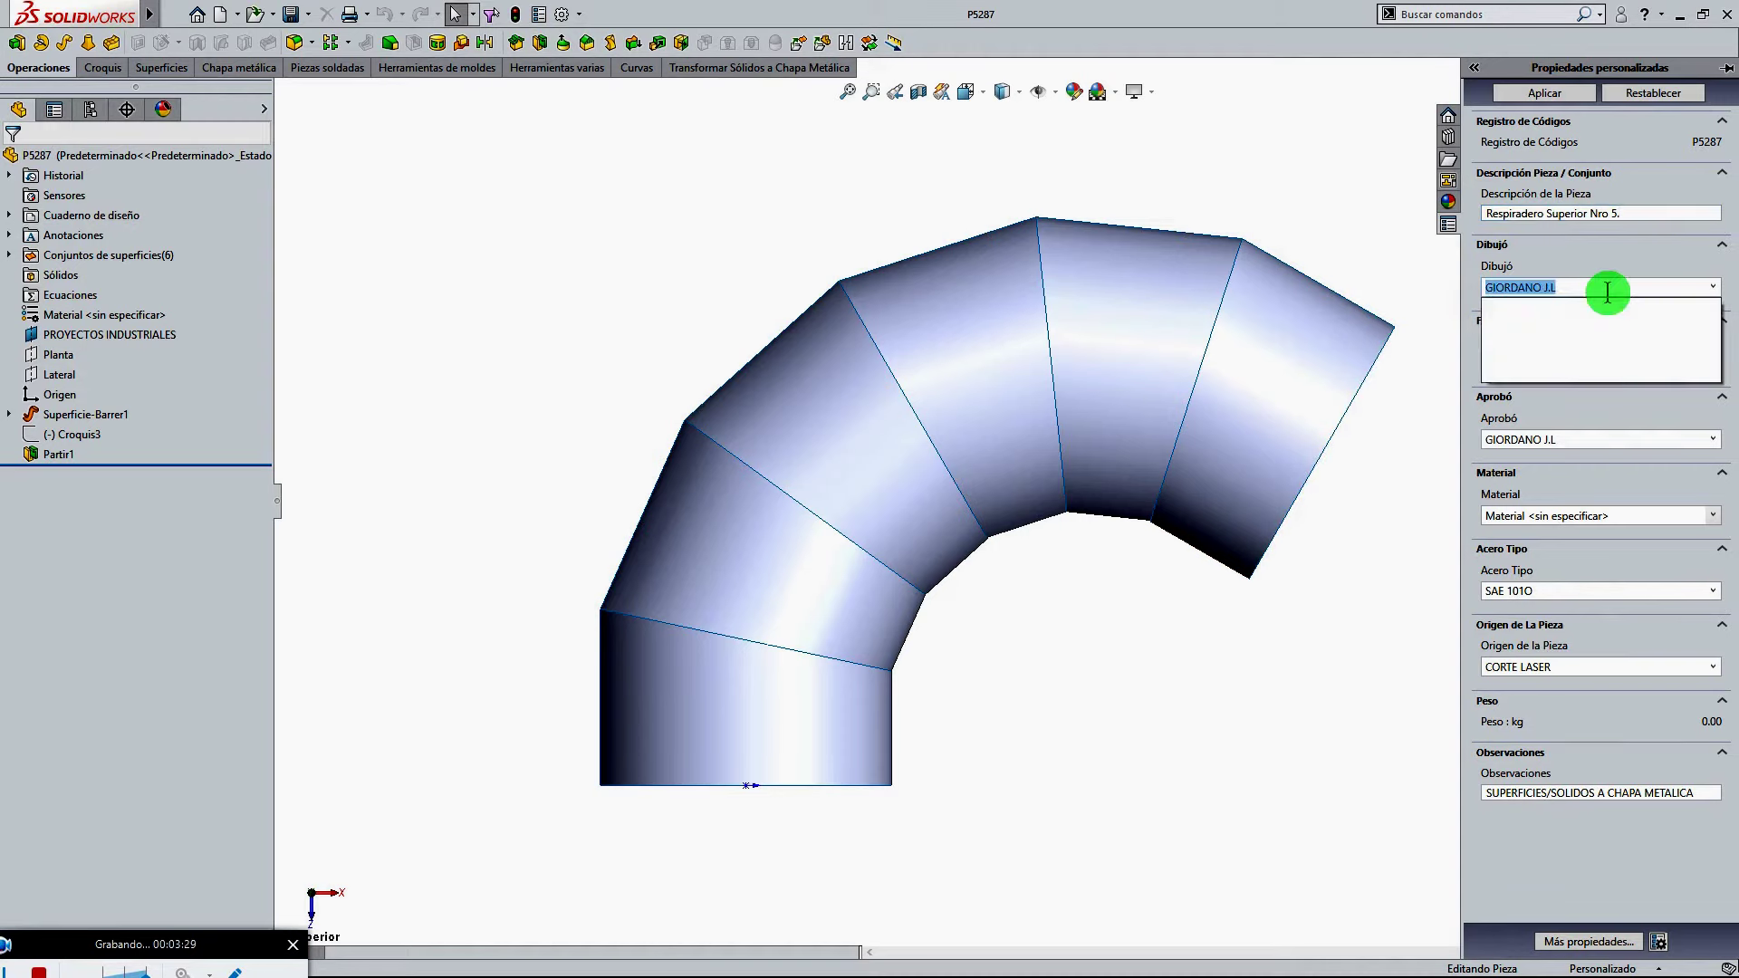
left_click(1712, 287)
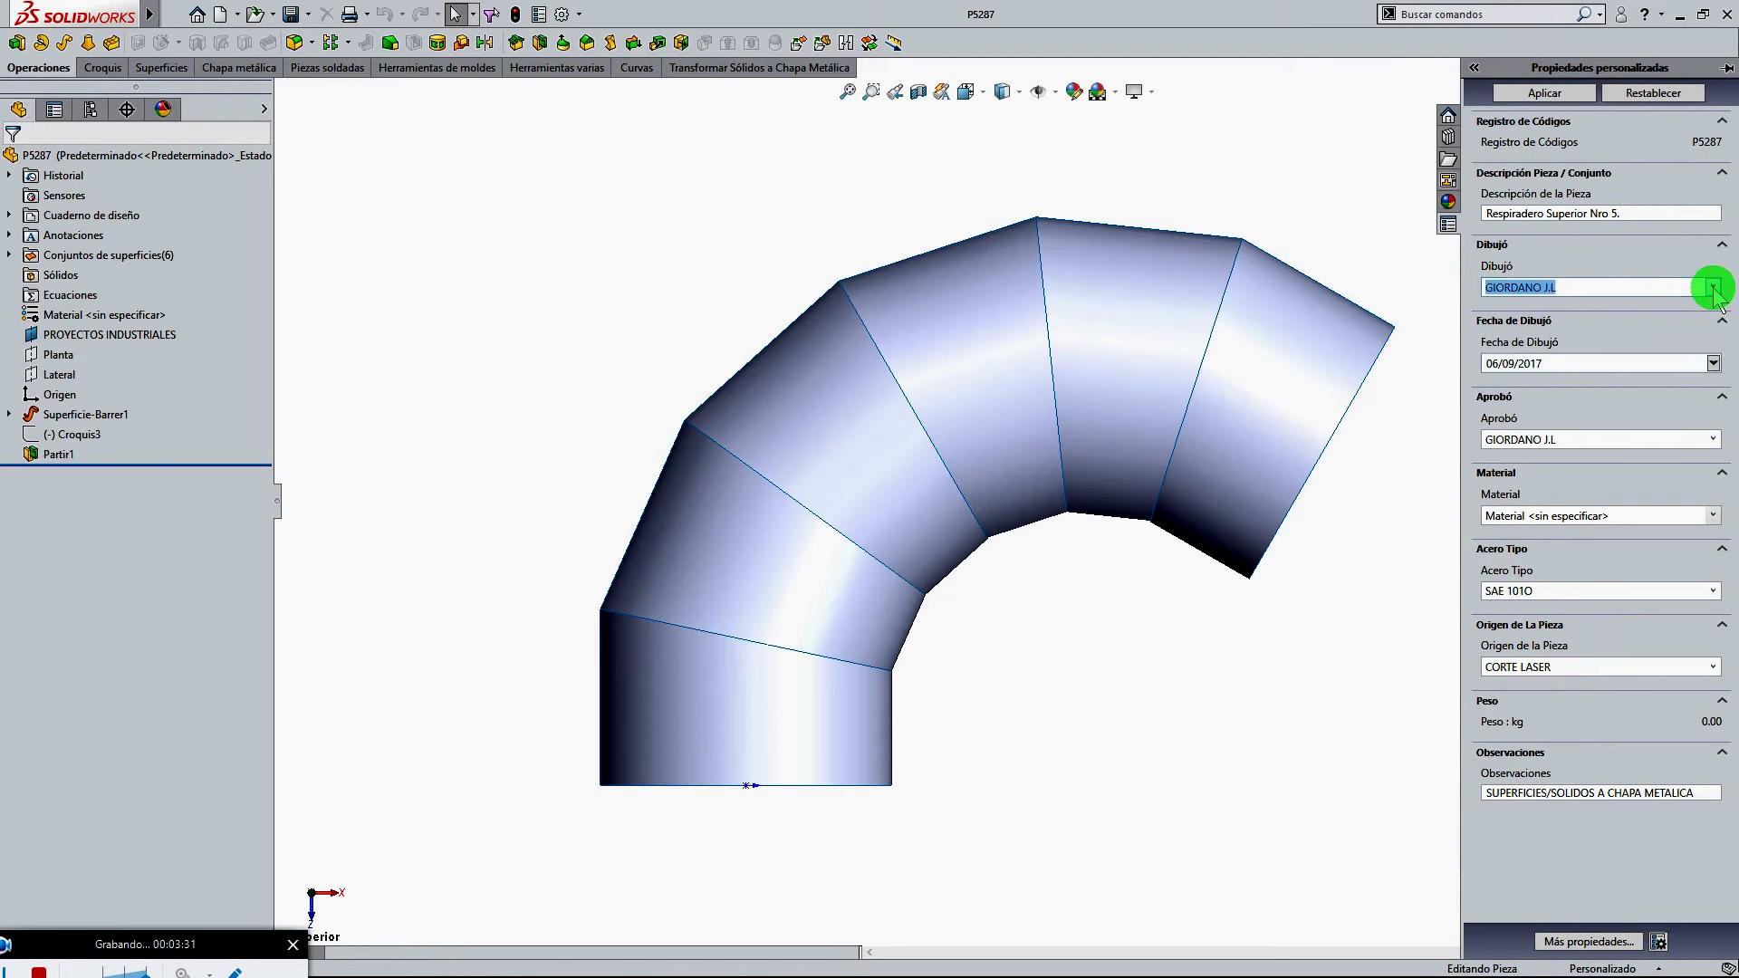
left_click(1593, 284)
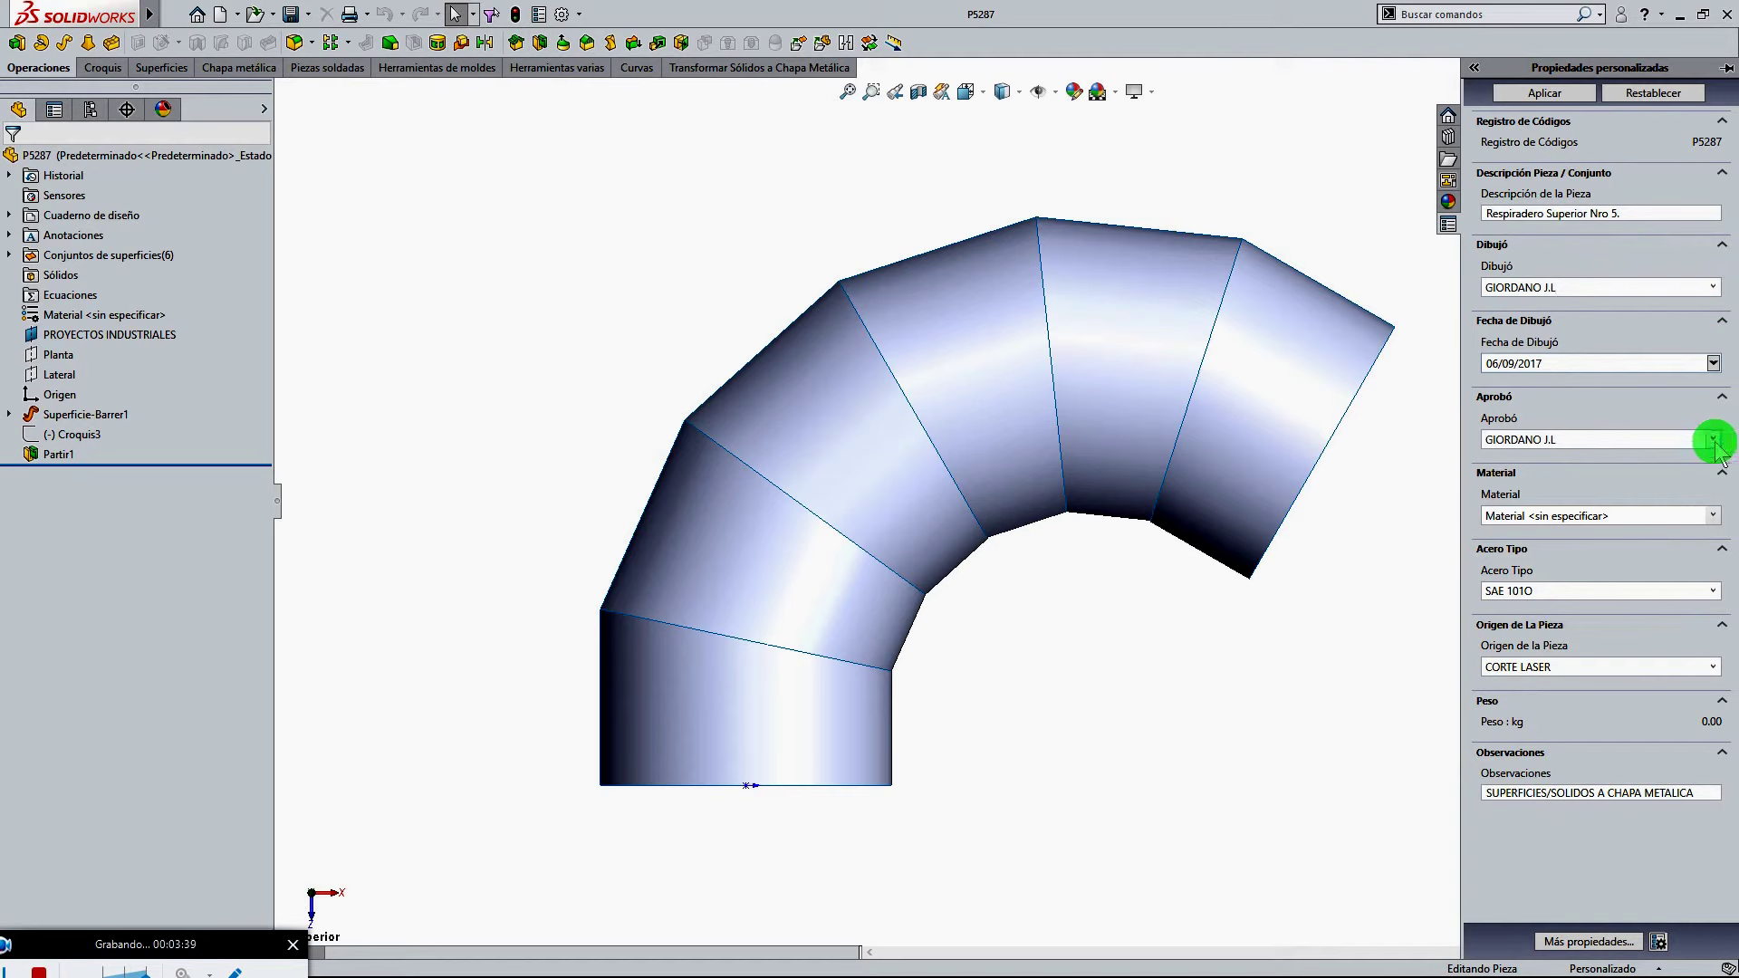
Set the drawn date (Fecha de Dibujó) to 26/08/2018
left_click(1713, 364)
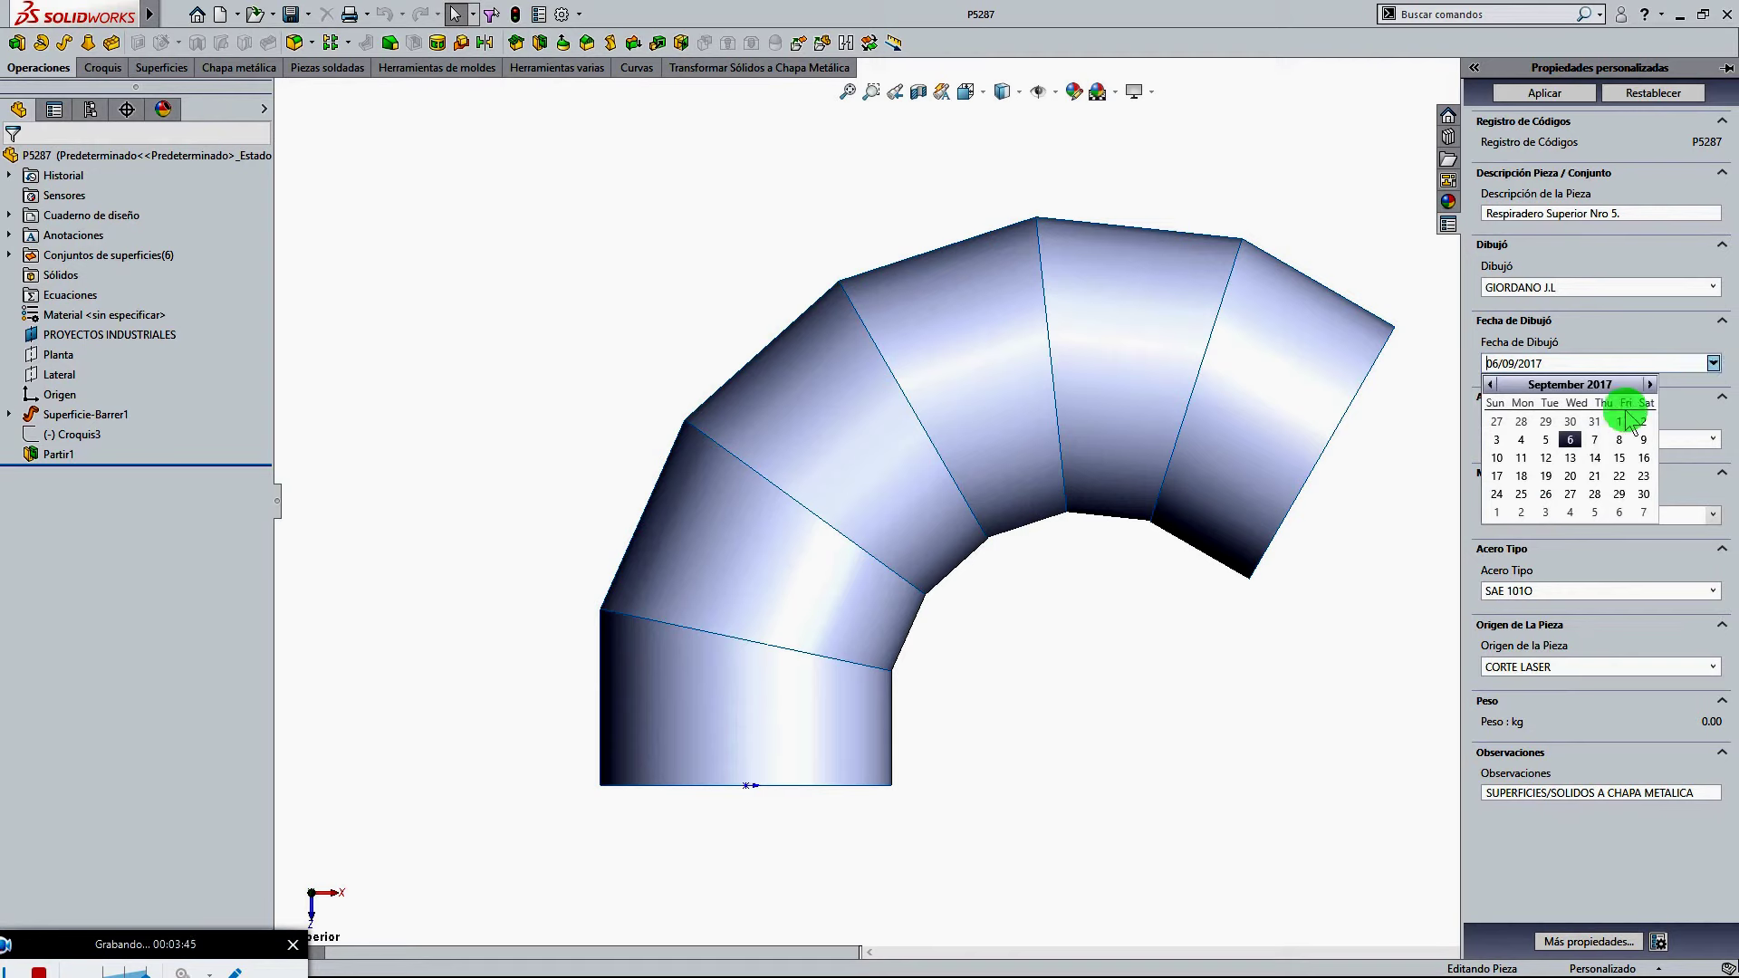
left_click(1649, 387)
left_click(1650, 386)
left_click(1650, 387)
left_click(1649, 387)
left_click(1649, 387)
left_click(1650, 387)
left_click(1649, 386)
left_click(1649, 387)
left_click(1650, 387)
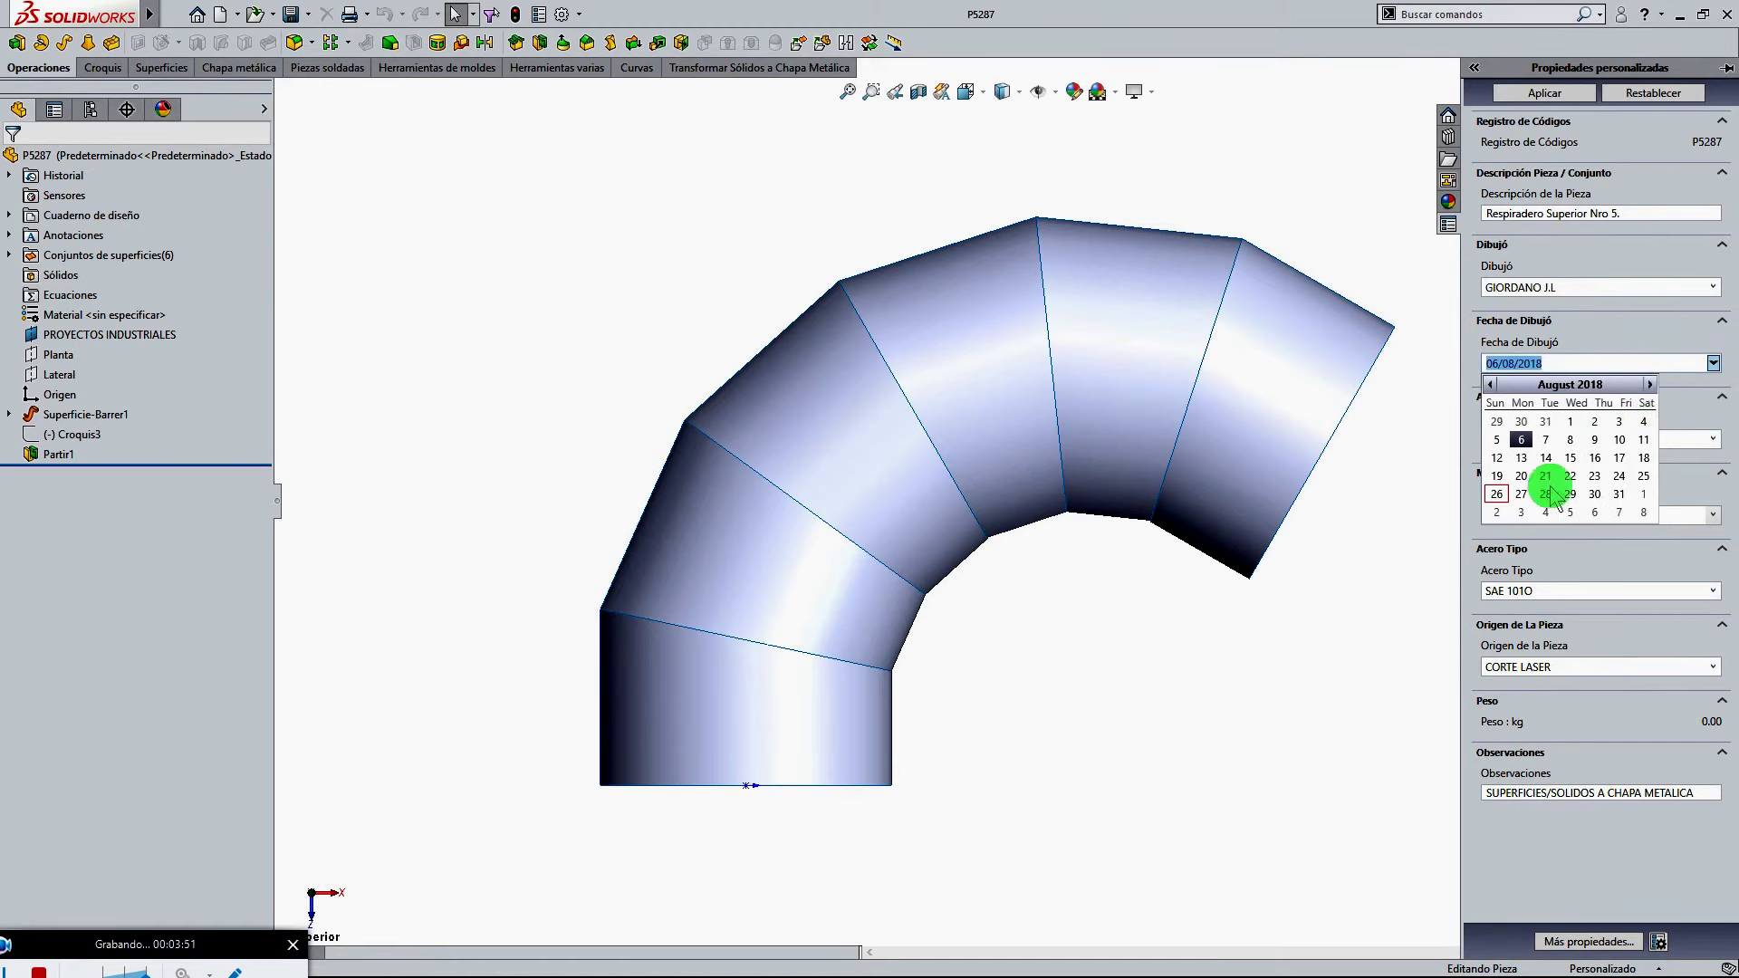
left_click(1497, 495)
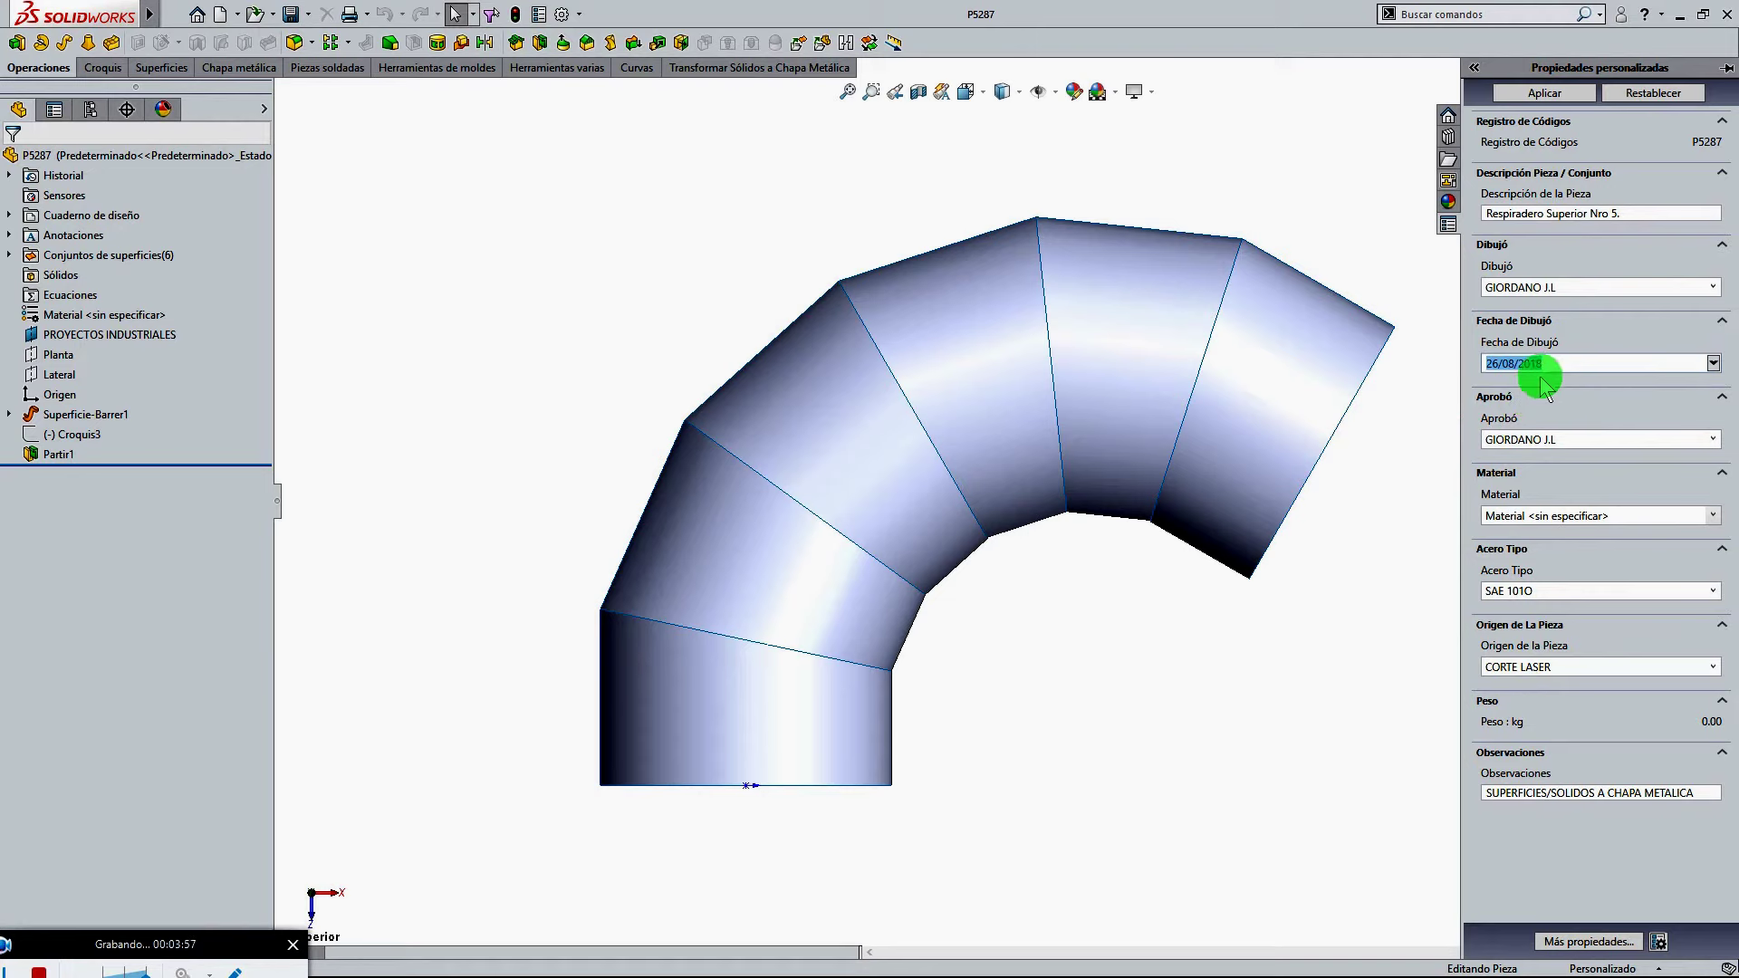
Choose SAE 101O as the steel type, then apply the custom properties to the part
left_click(1712, 591)
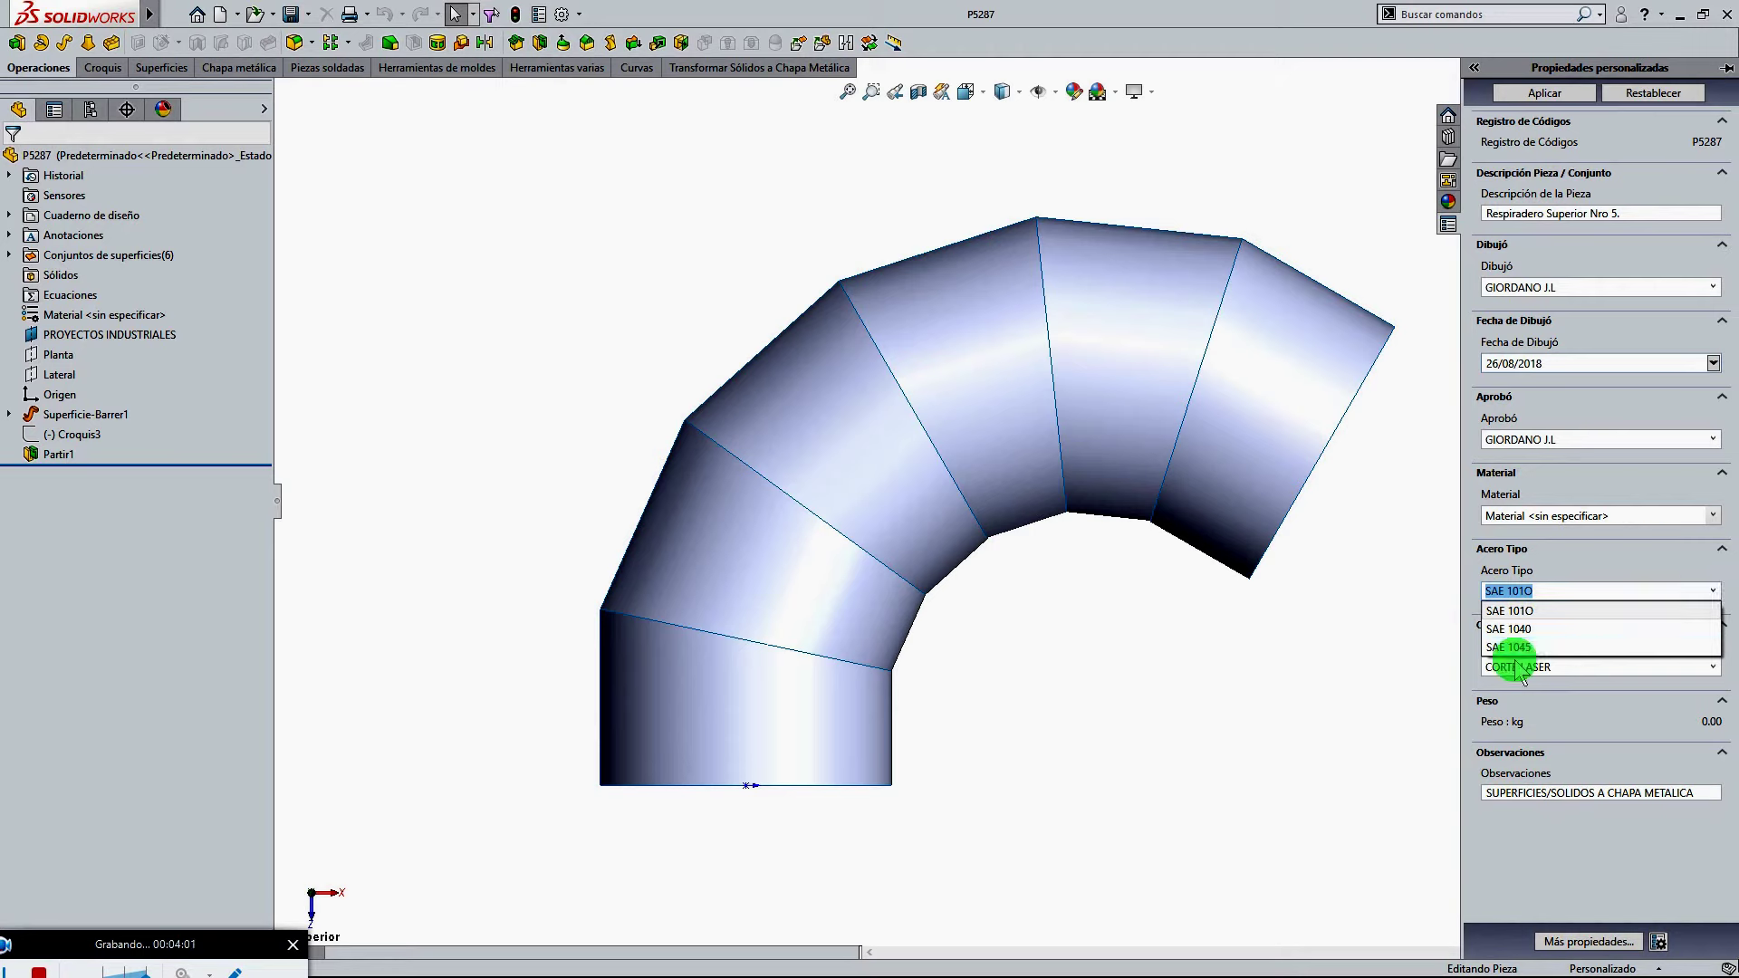
left_click(1540, 612)
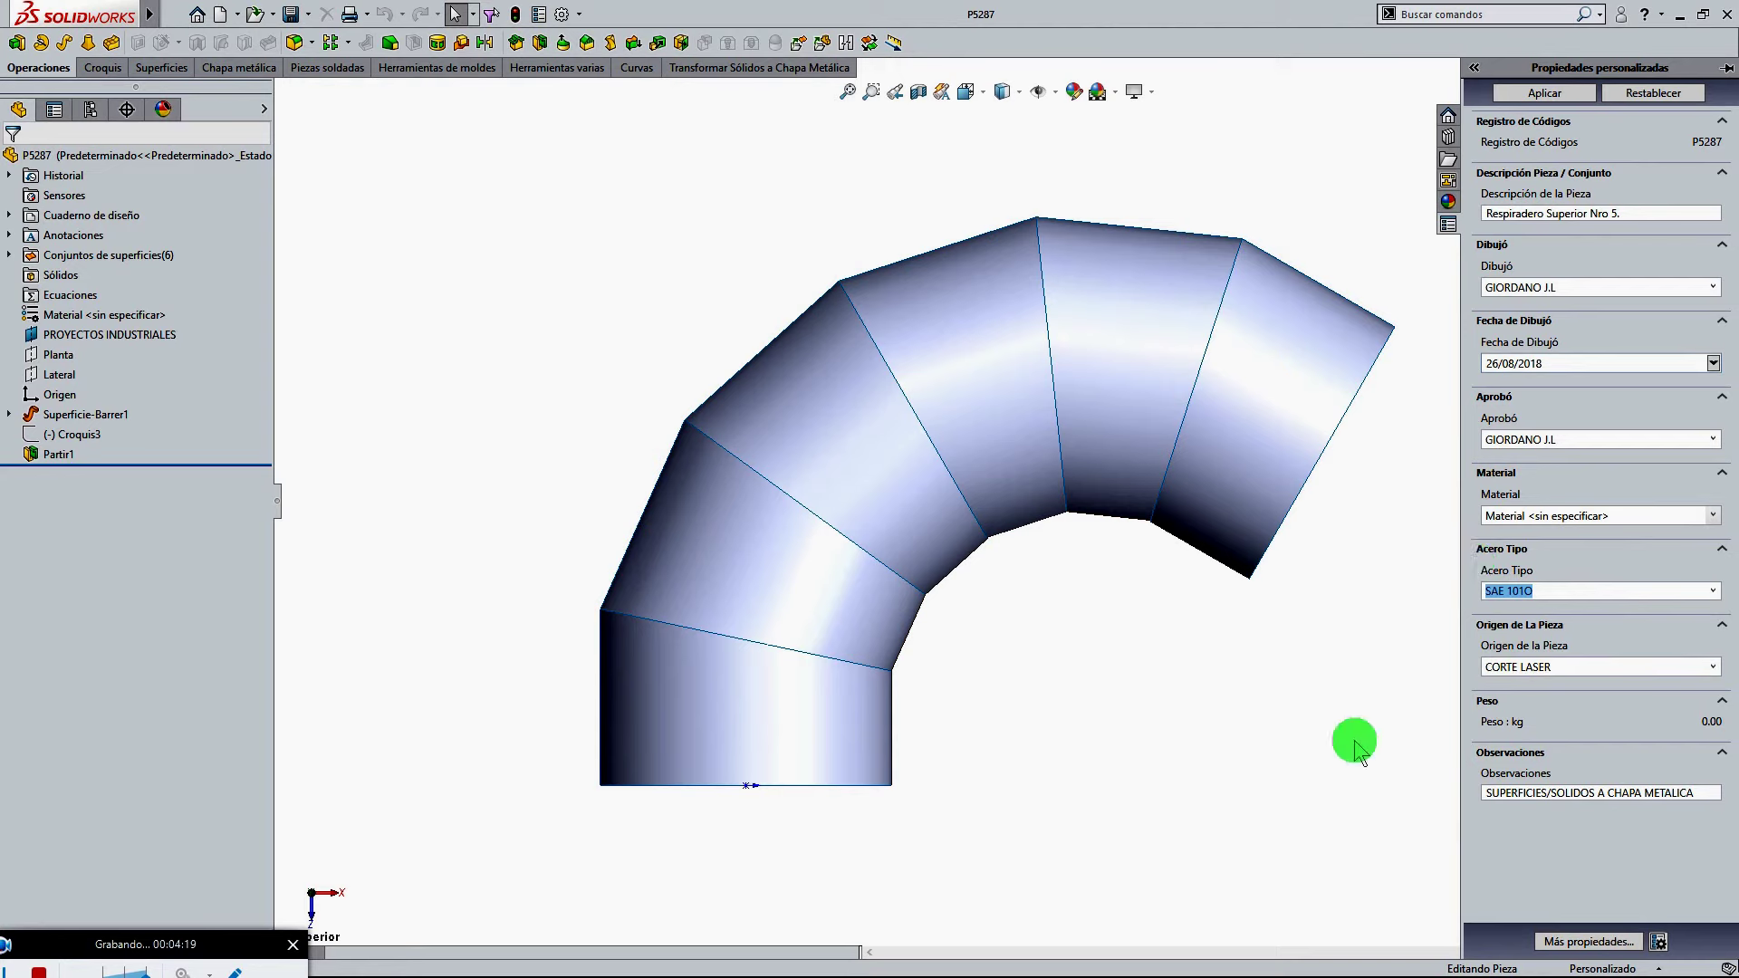
left_click(1546, 94)
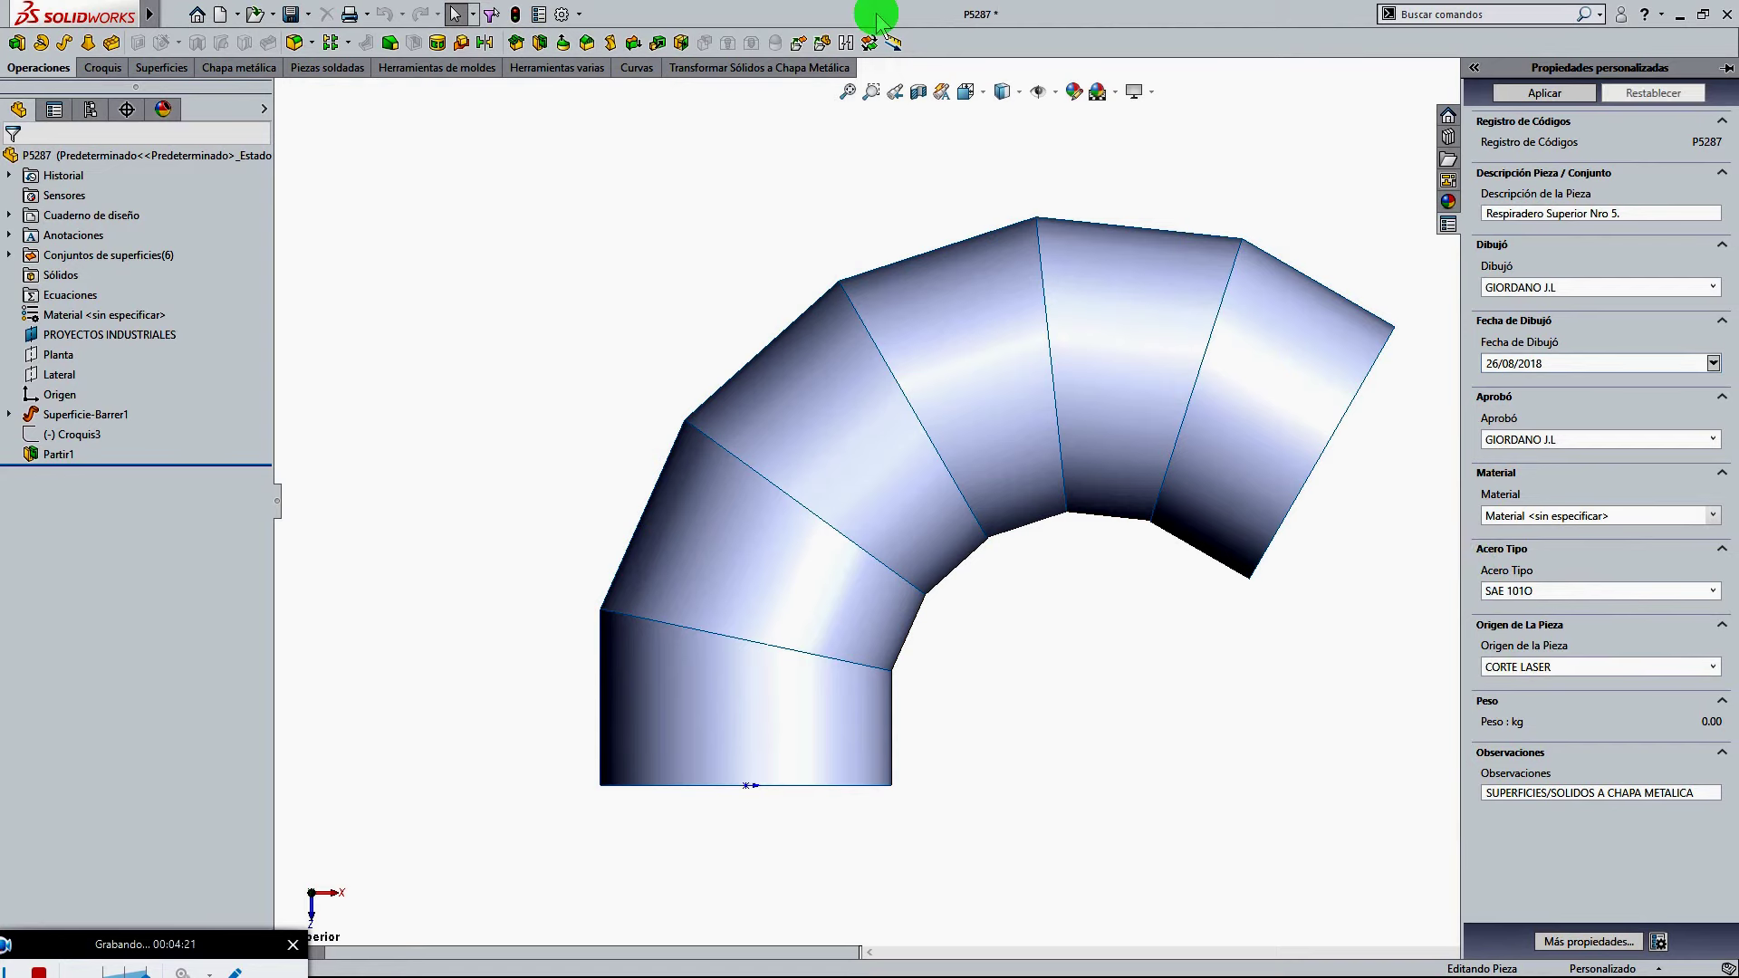
left_click(515, 15)
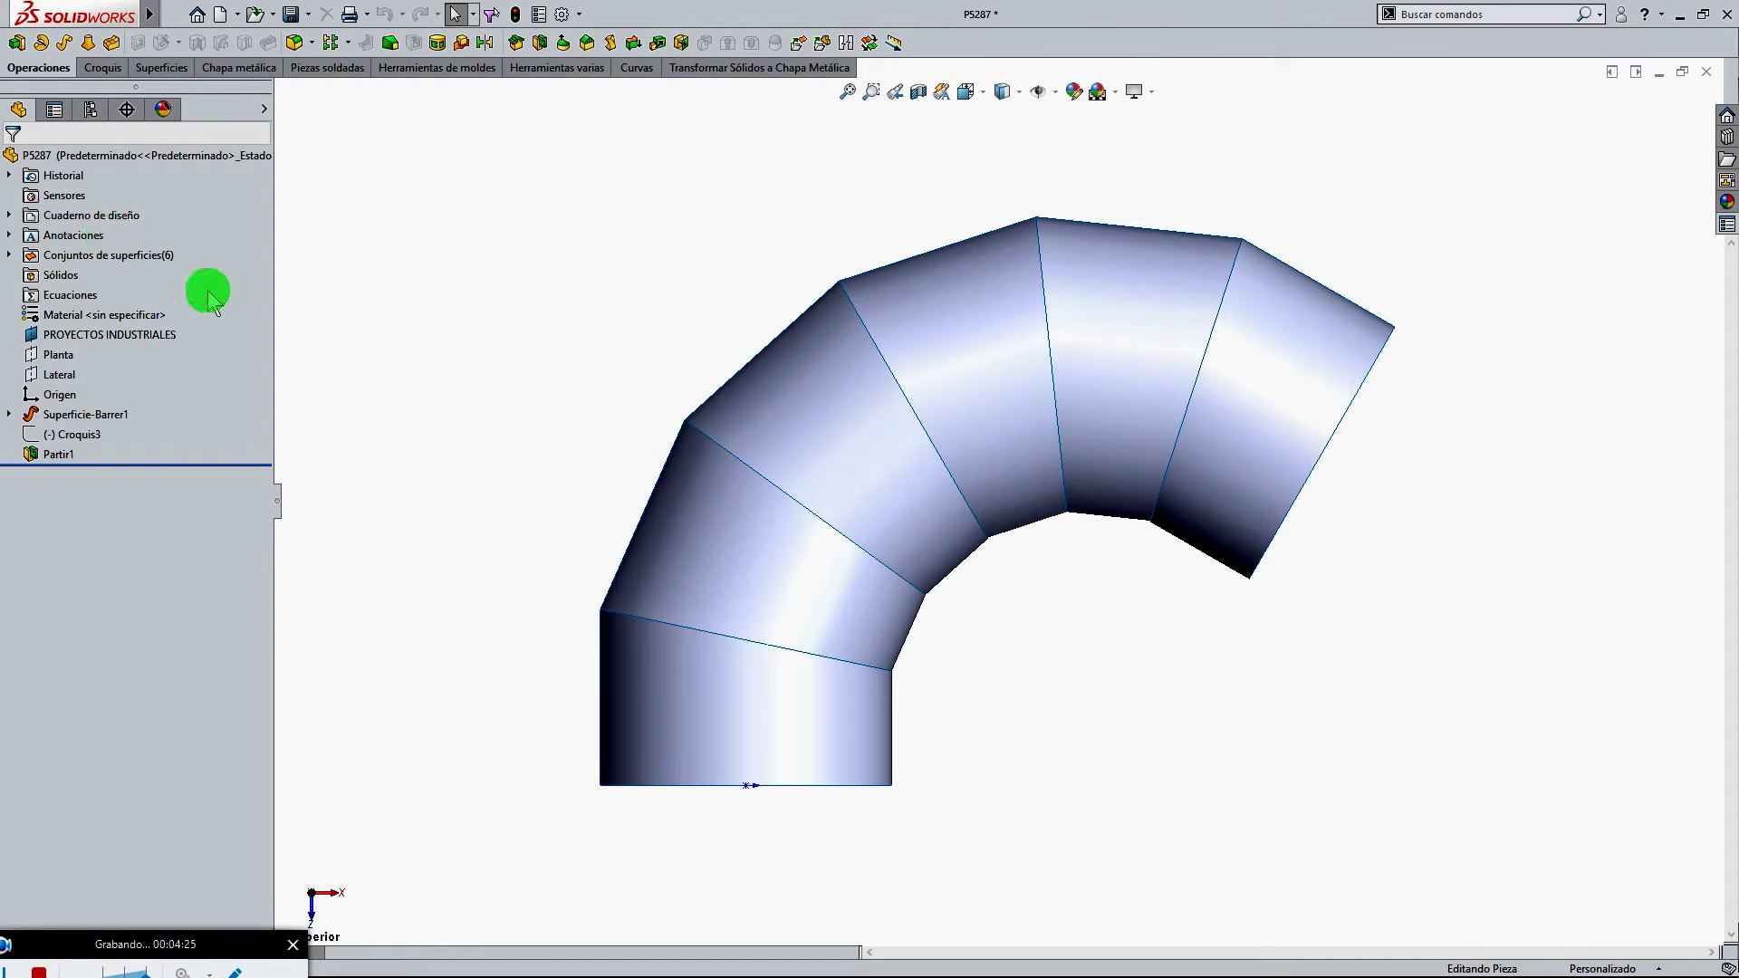
Assign the material Chapa Nro 14 from the Chapa comun category to the part
left_click(128, 316)
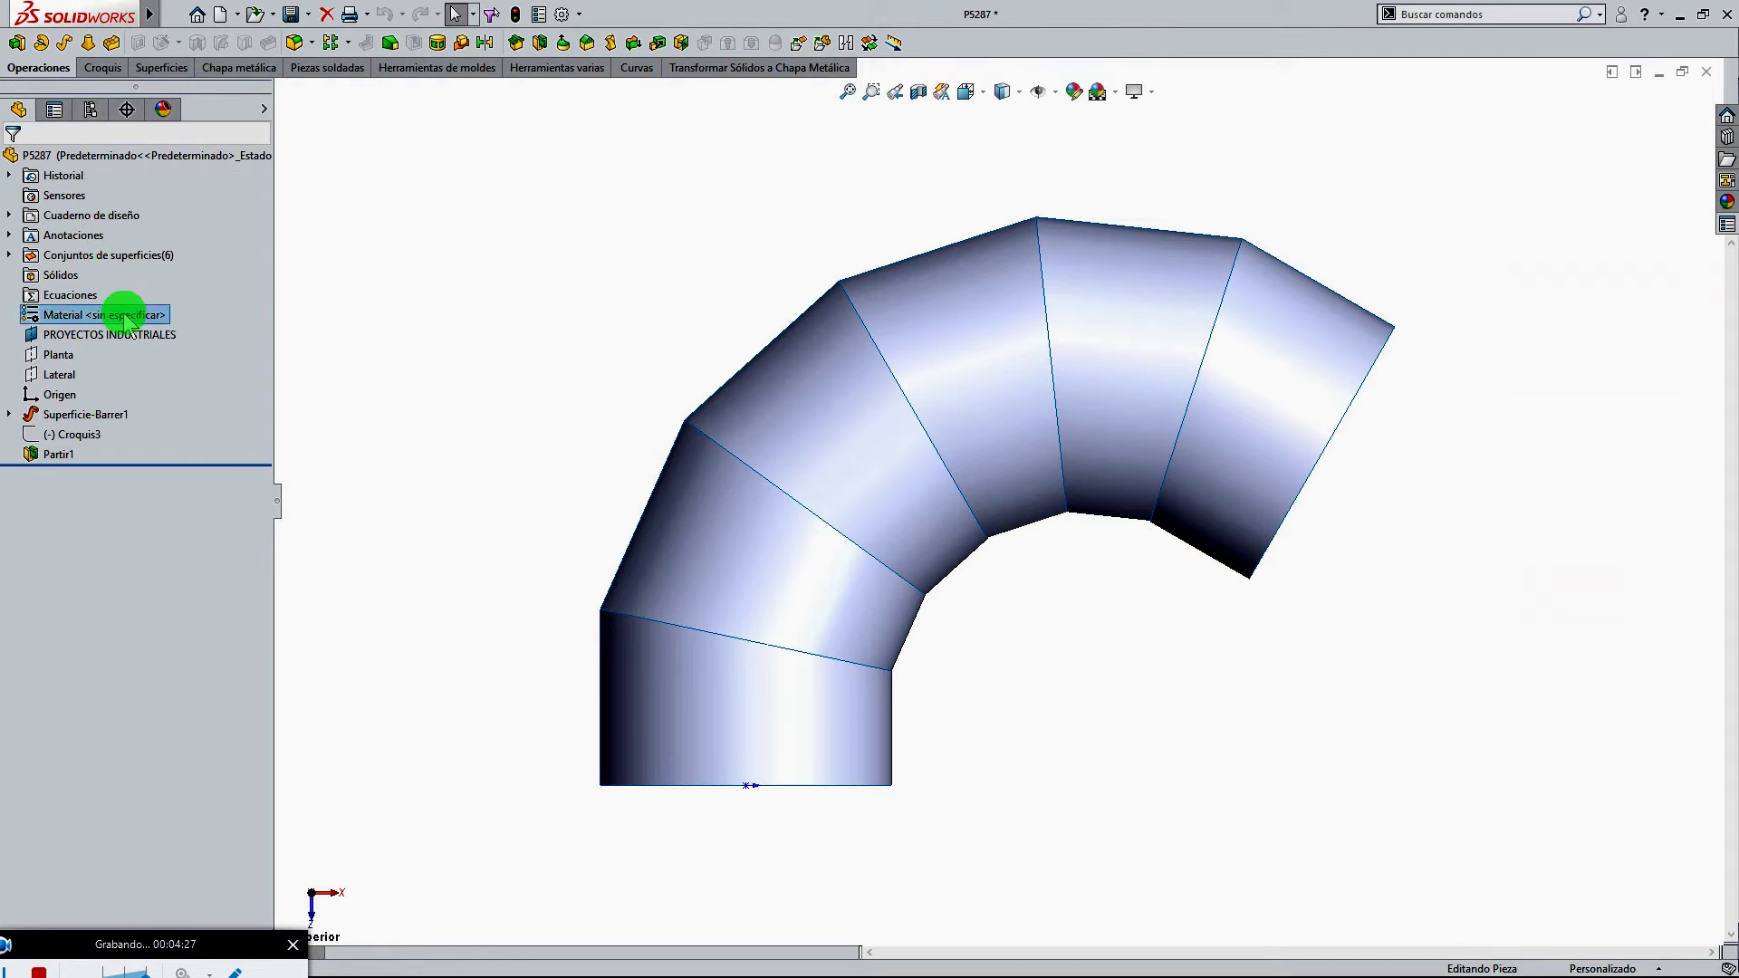
right_click(136, 317)
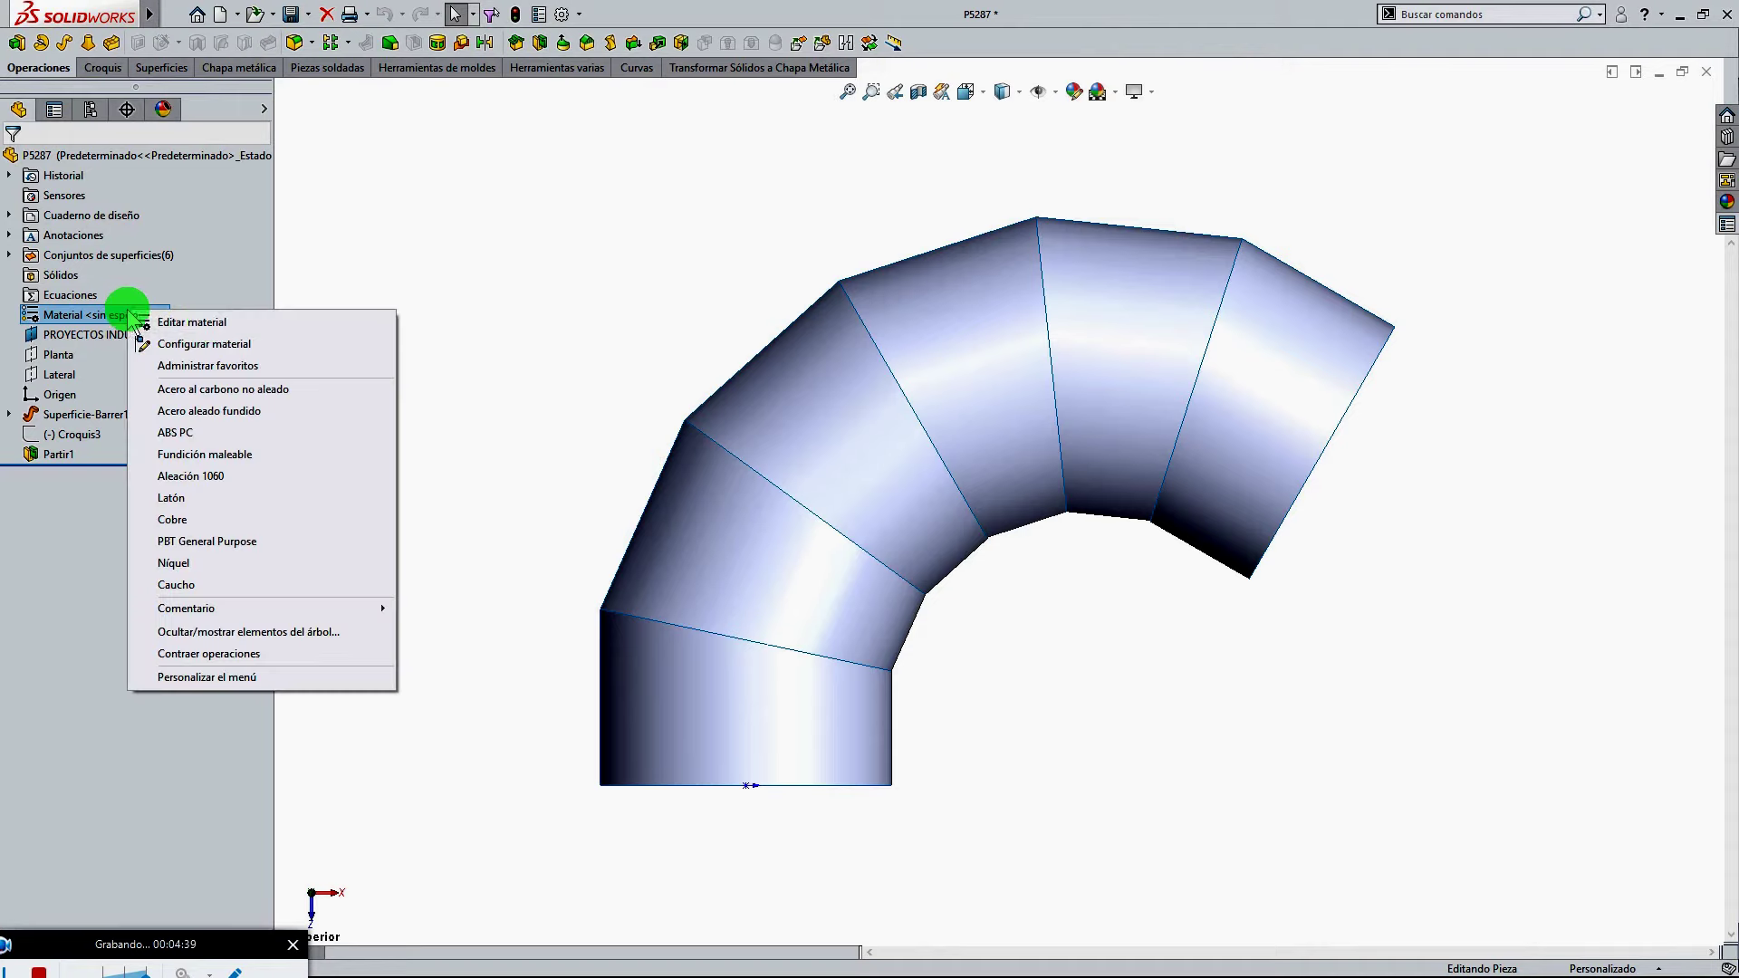
left_click(203, 324)
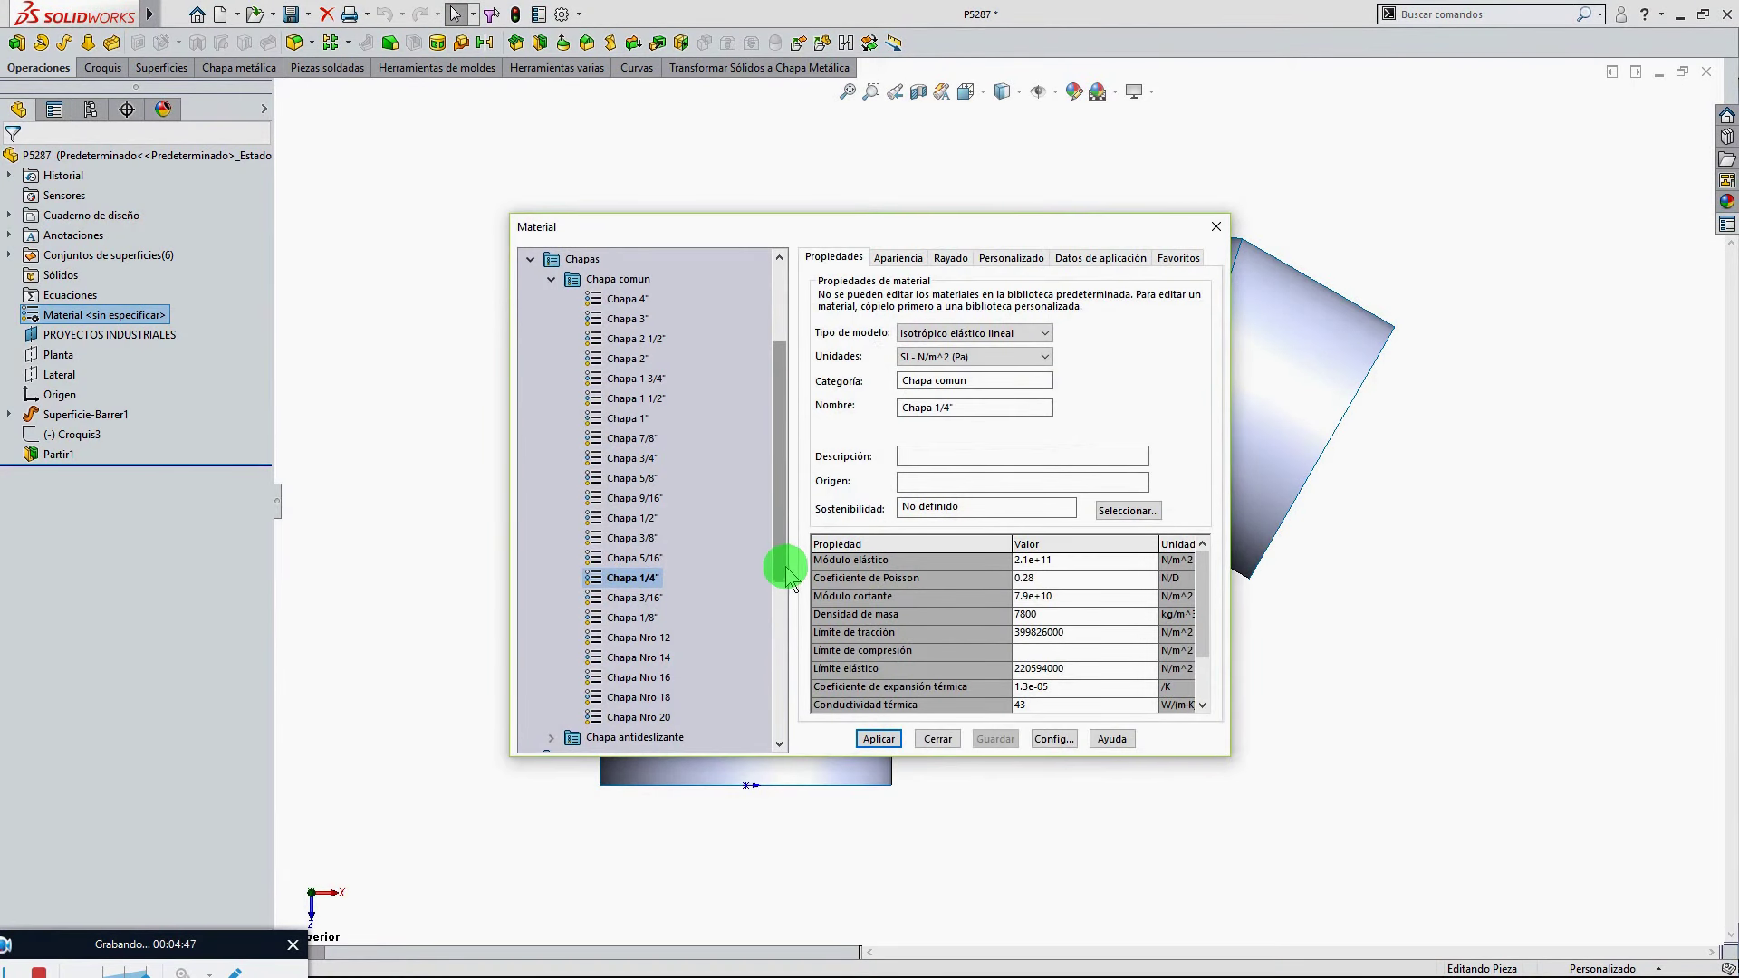
left_click(650, 658)
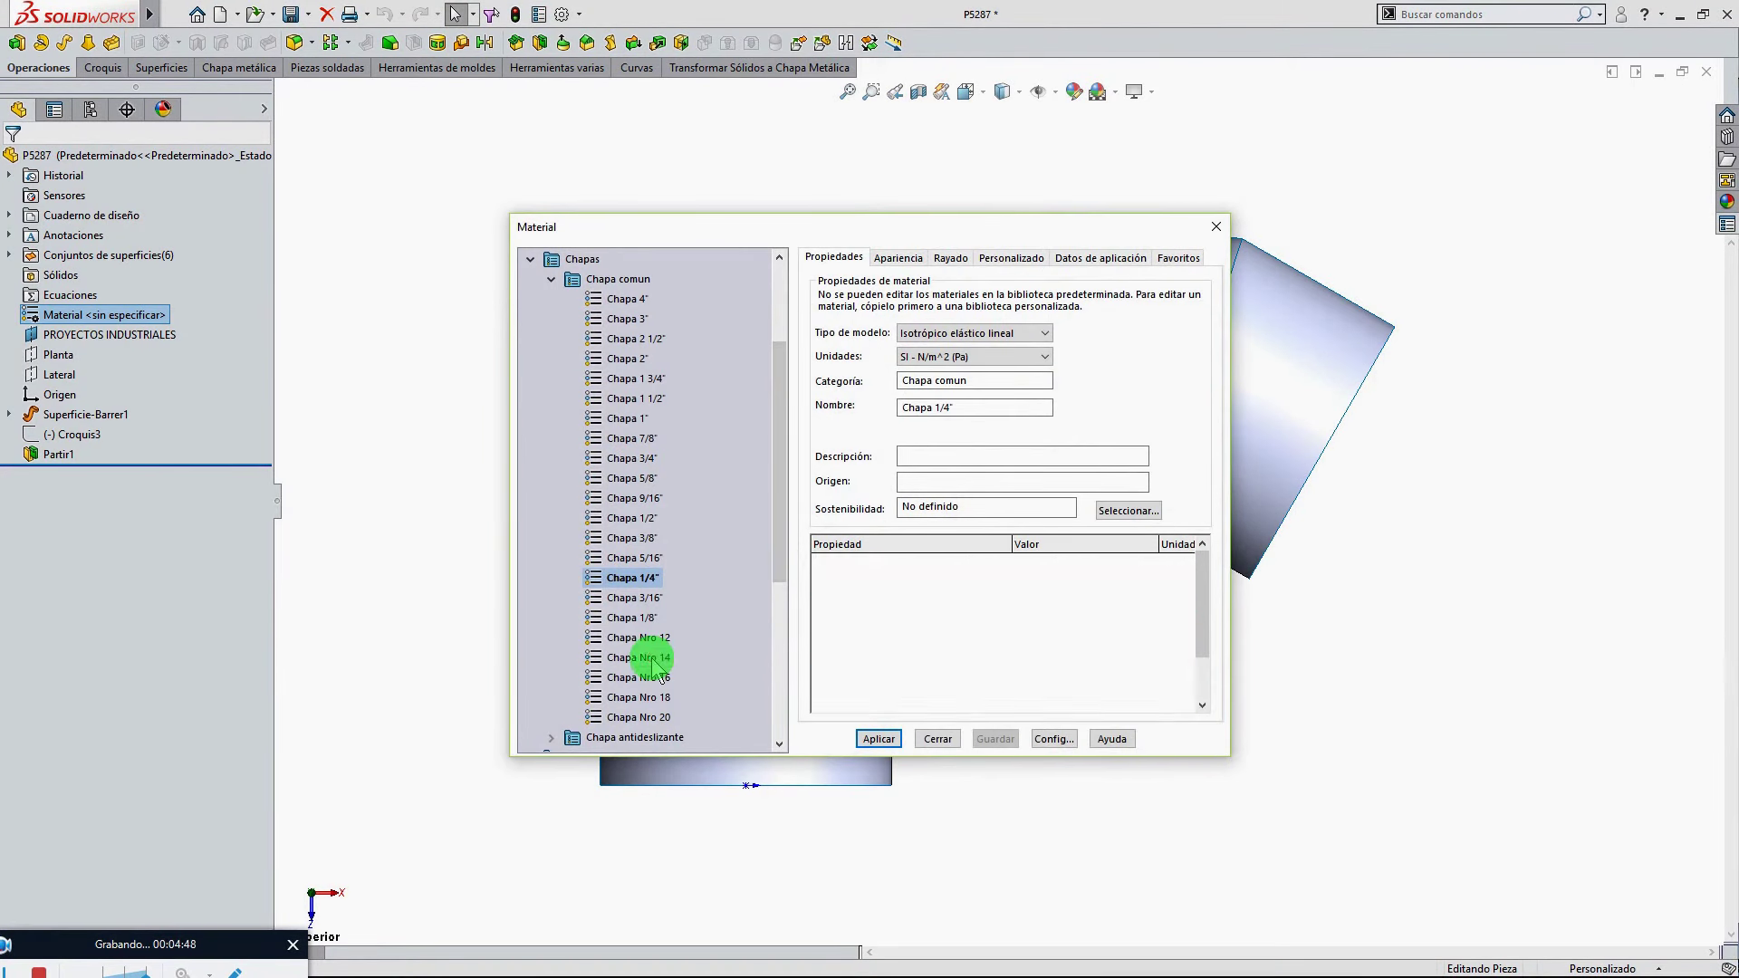
left_click(875, 739)
left_click(940, 740)
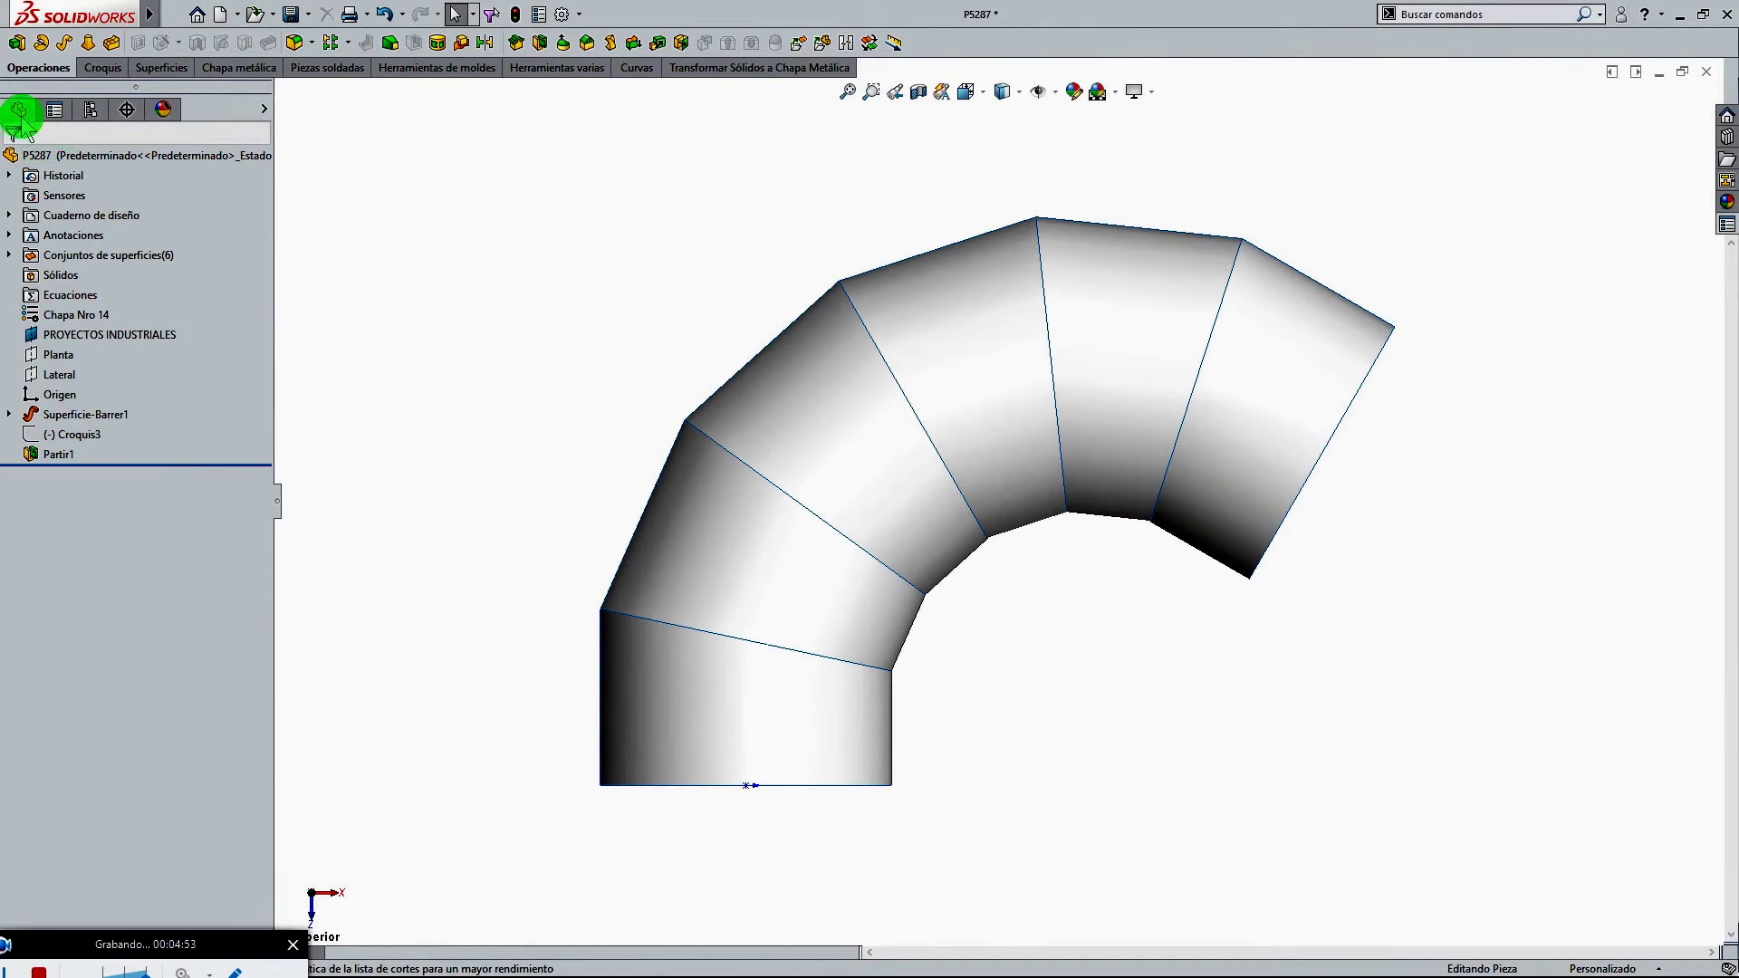
Apply a blue color appearance to the entire part P5287
left_click(42, 156)
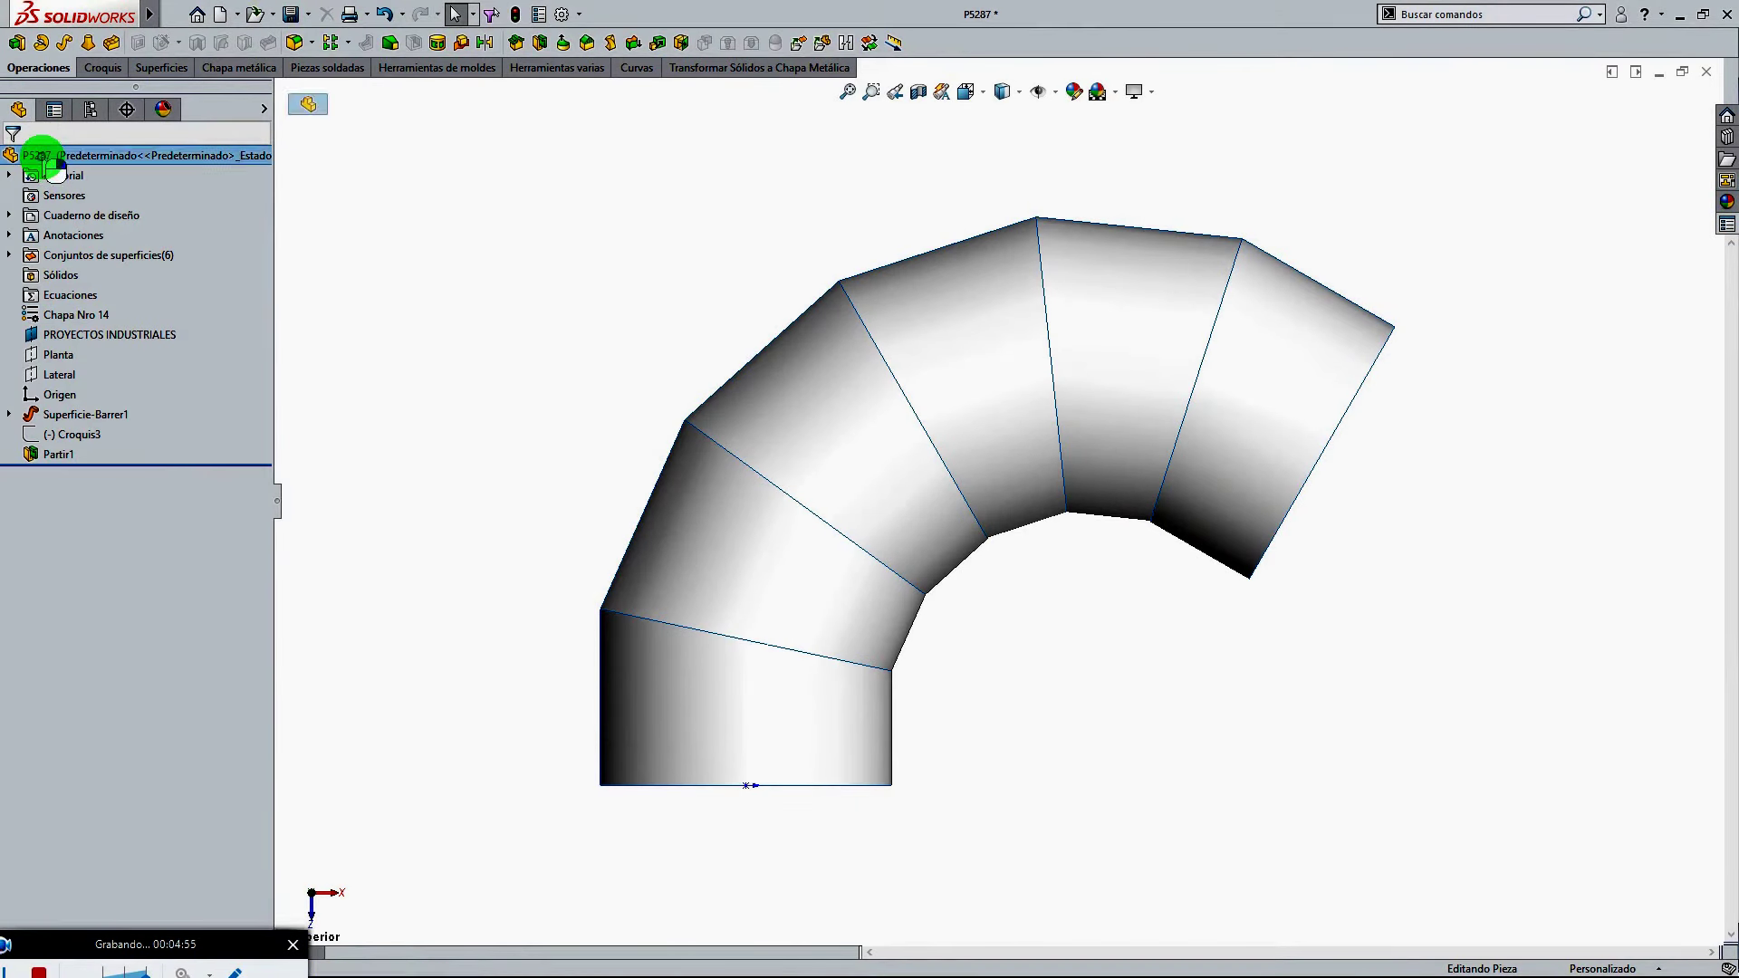
right_click(42, 156)
left_click(101, 134)
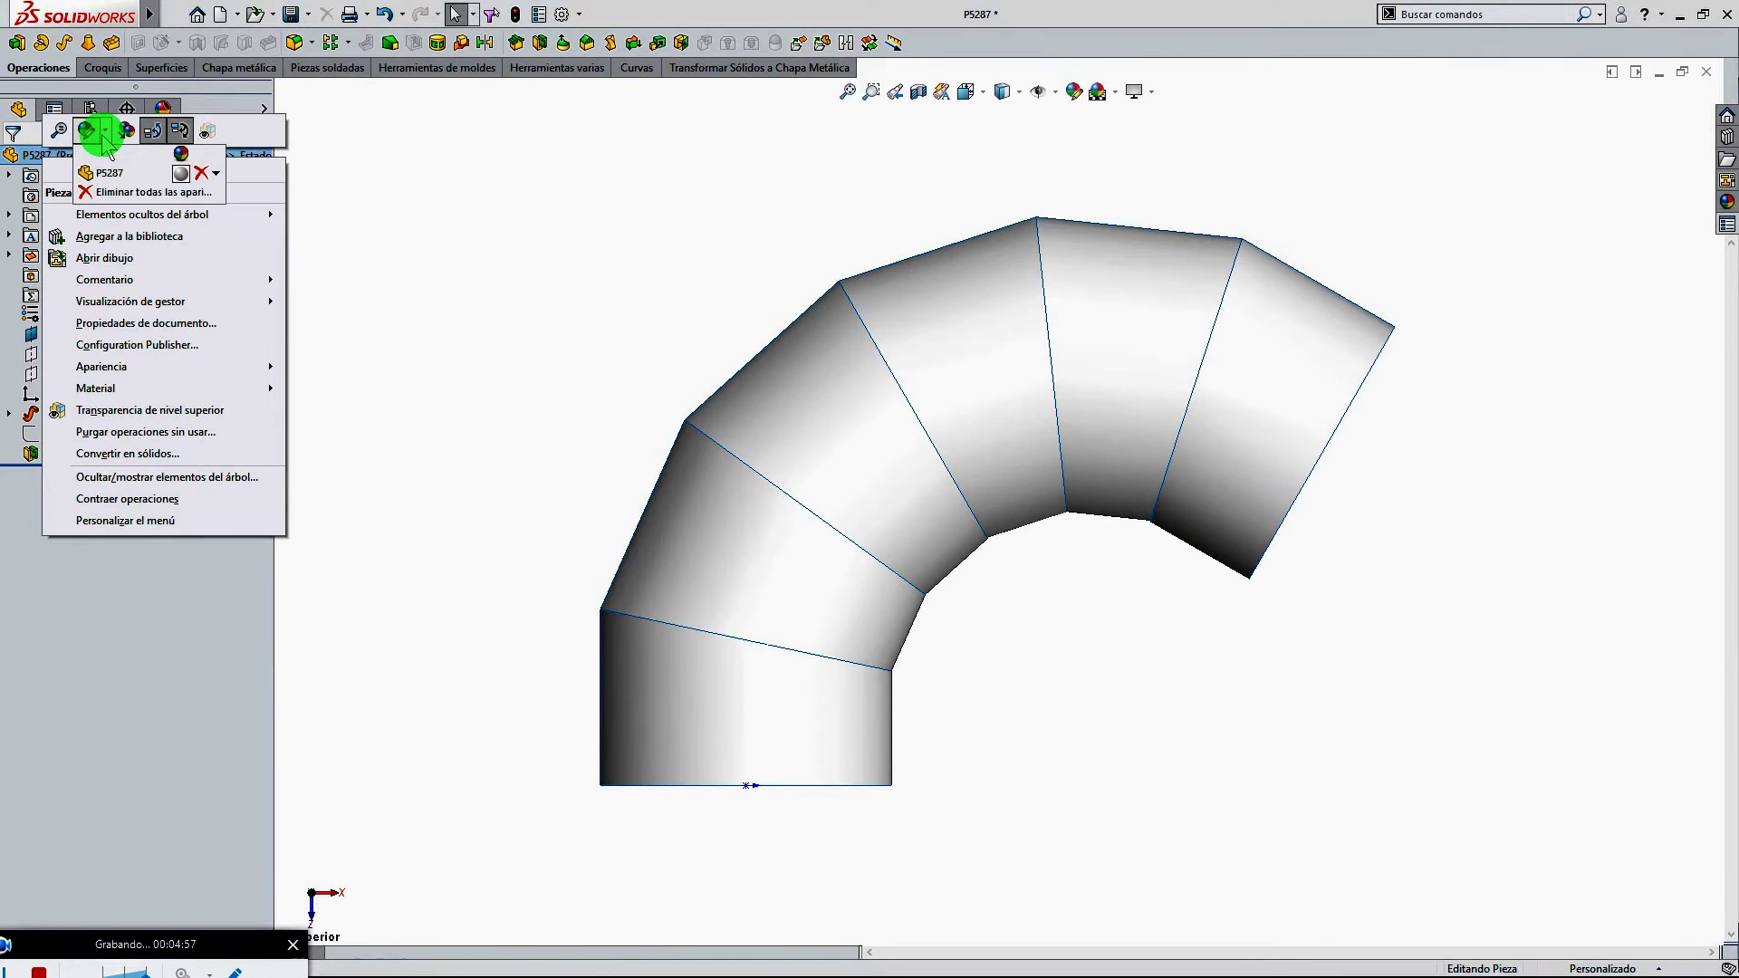
left_click(108, 173)
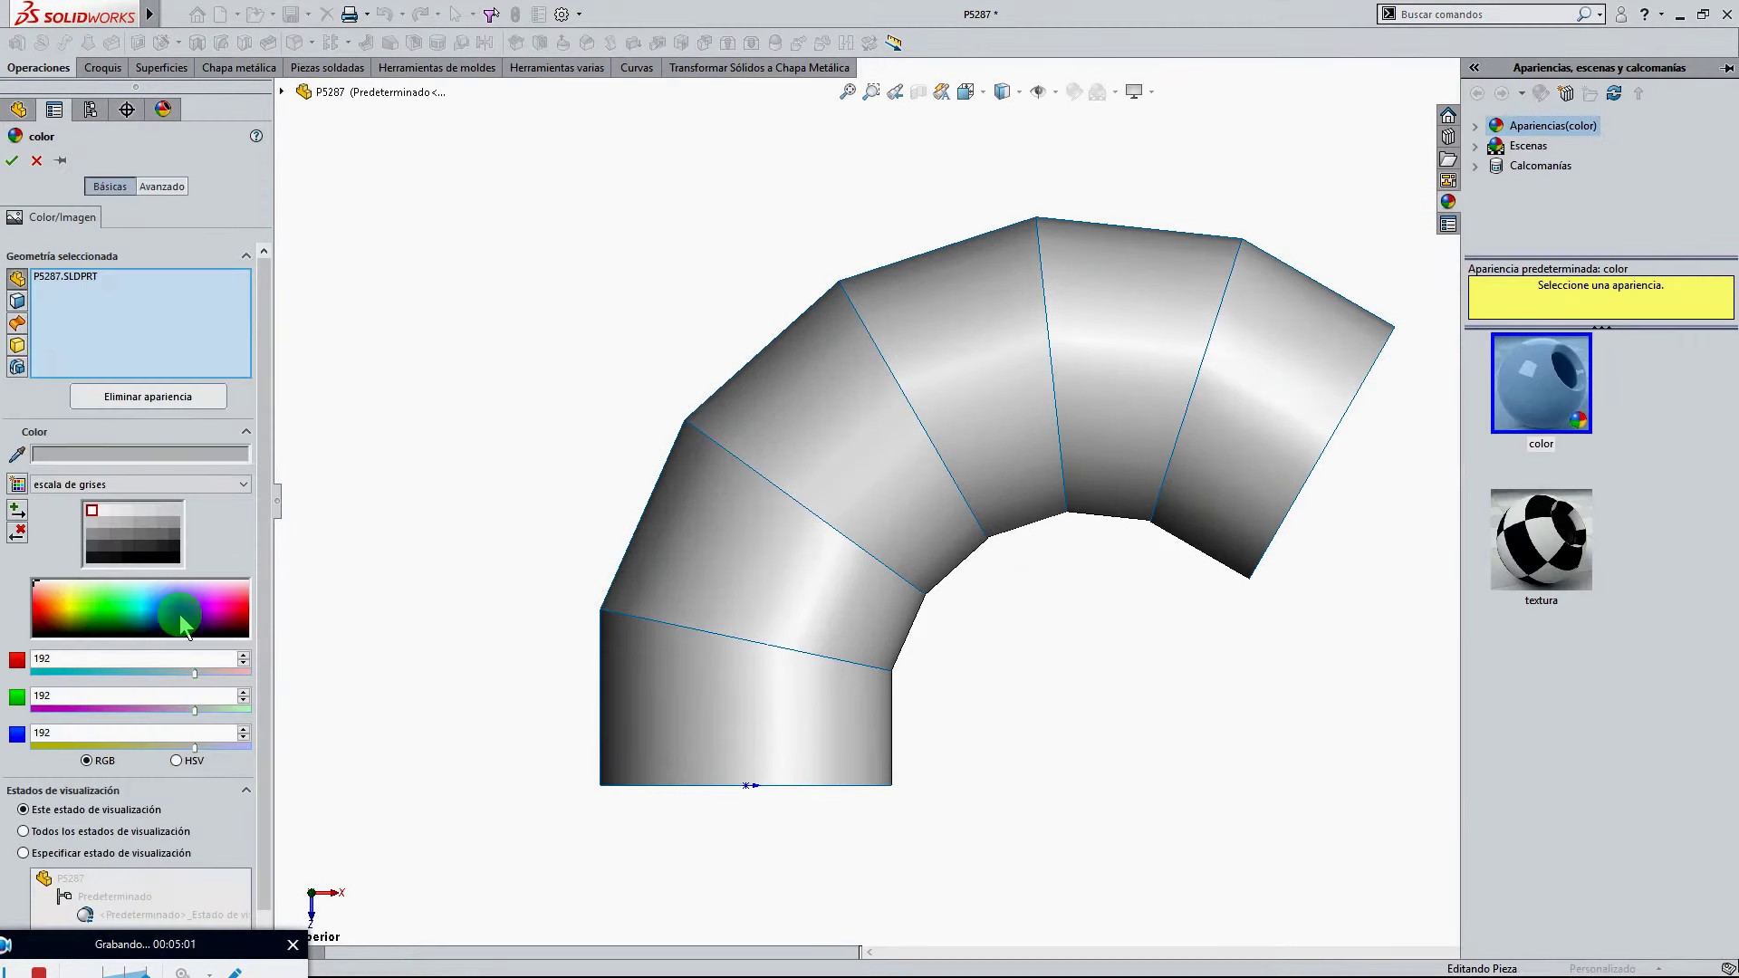
left_click(178, 615)
left_click(13, 161)
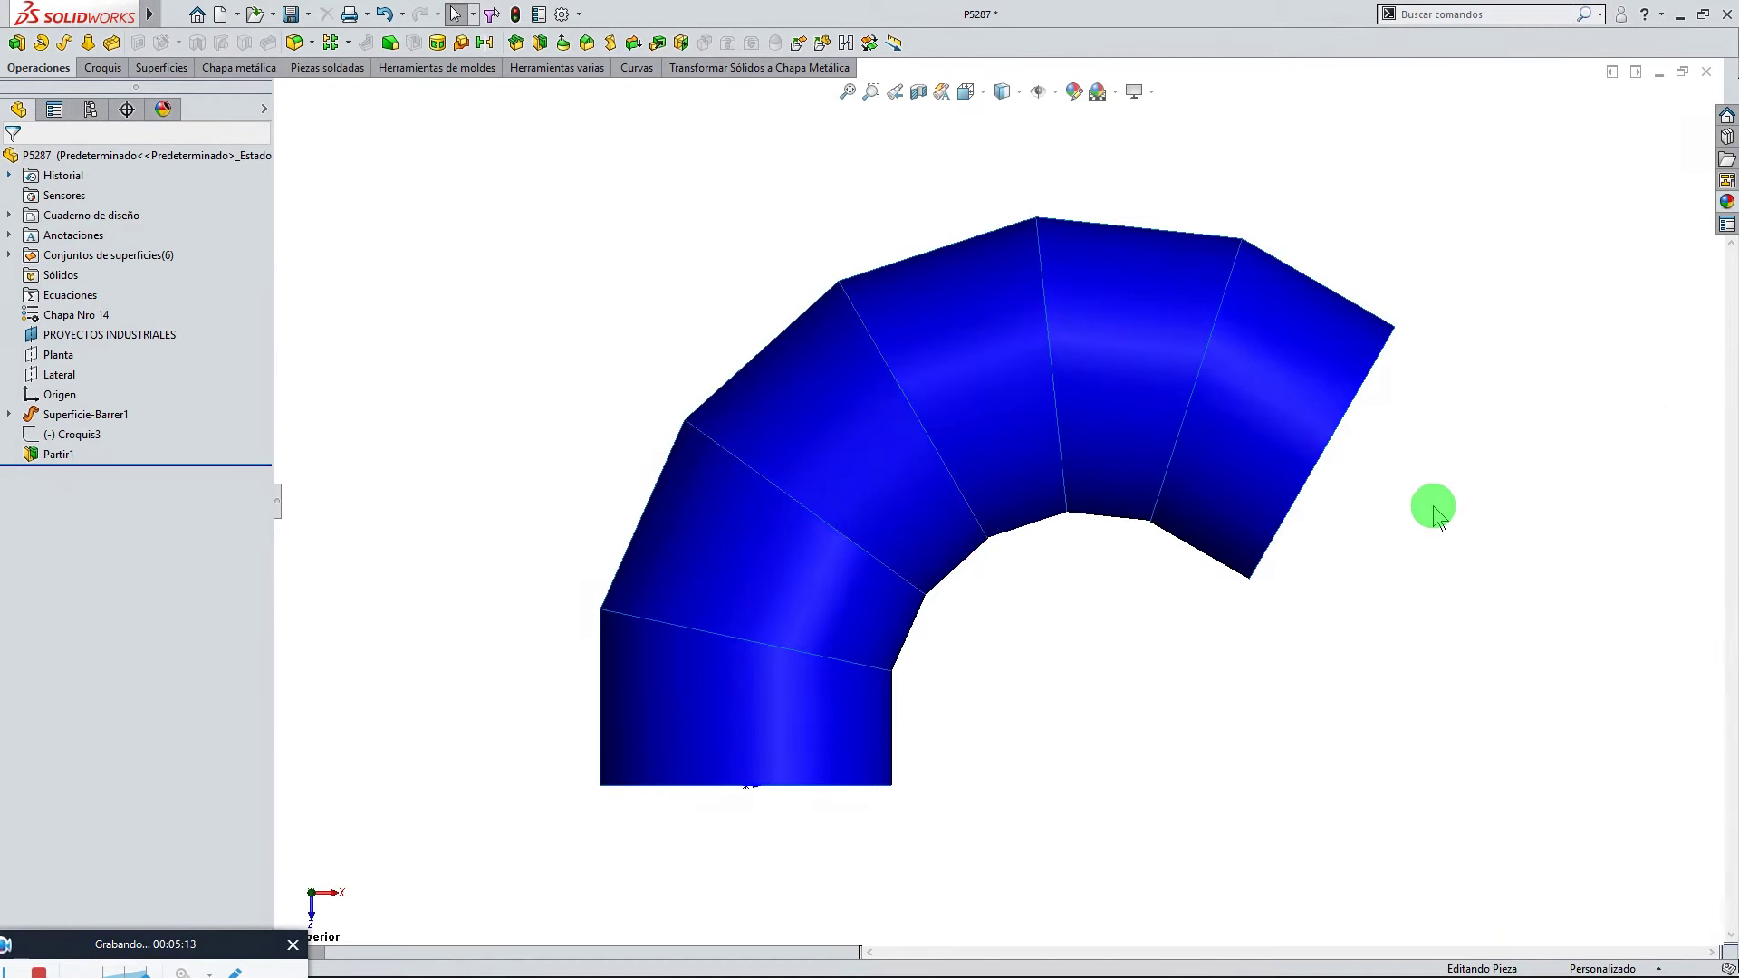
Create a new drawing of P5287 from the A3 - Horizontal template
key("space")
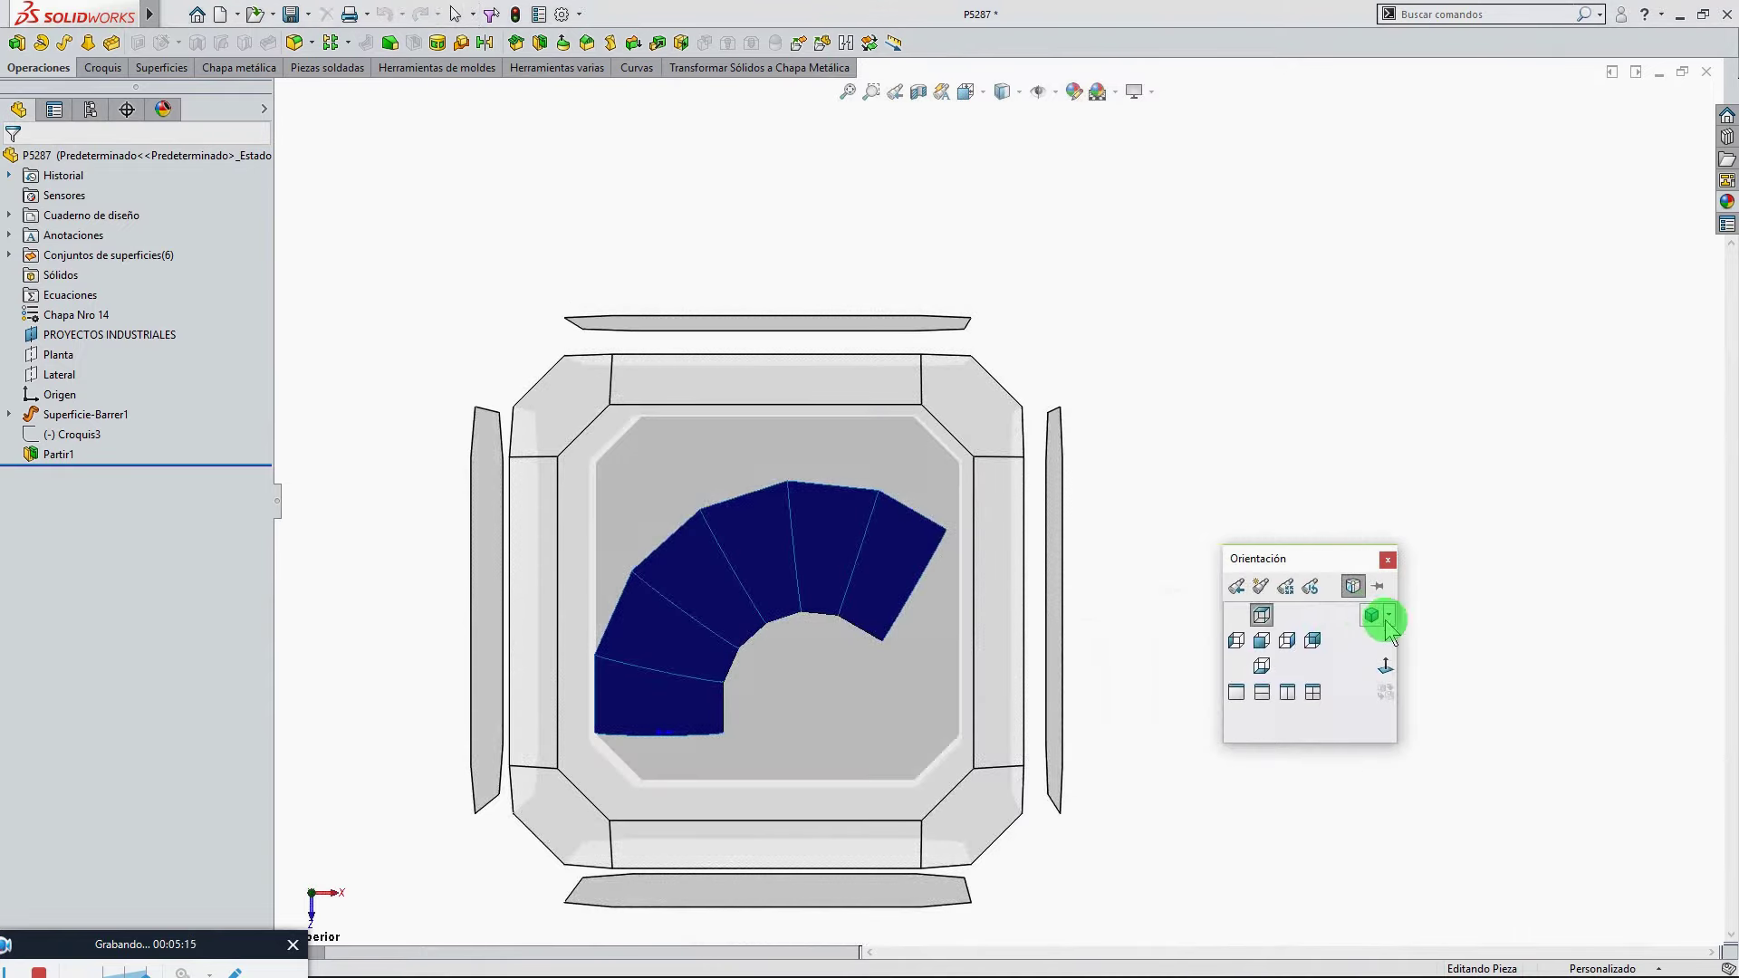
left_click(1389, 616)
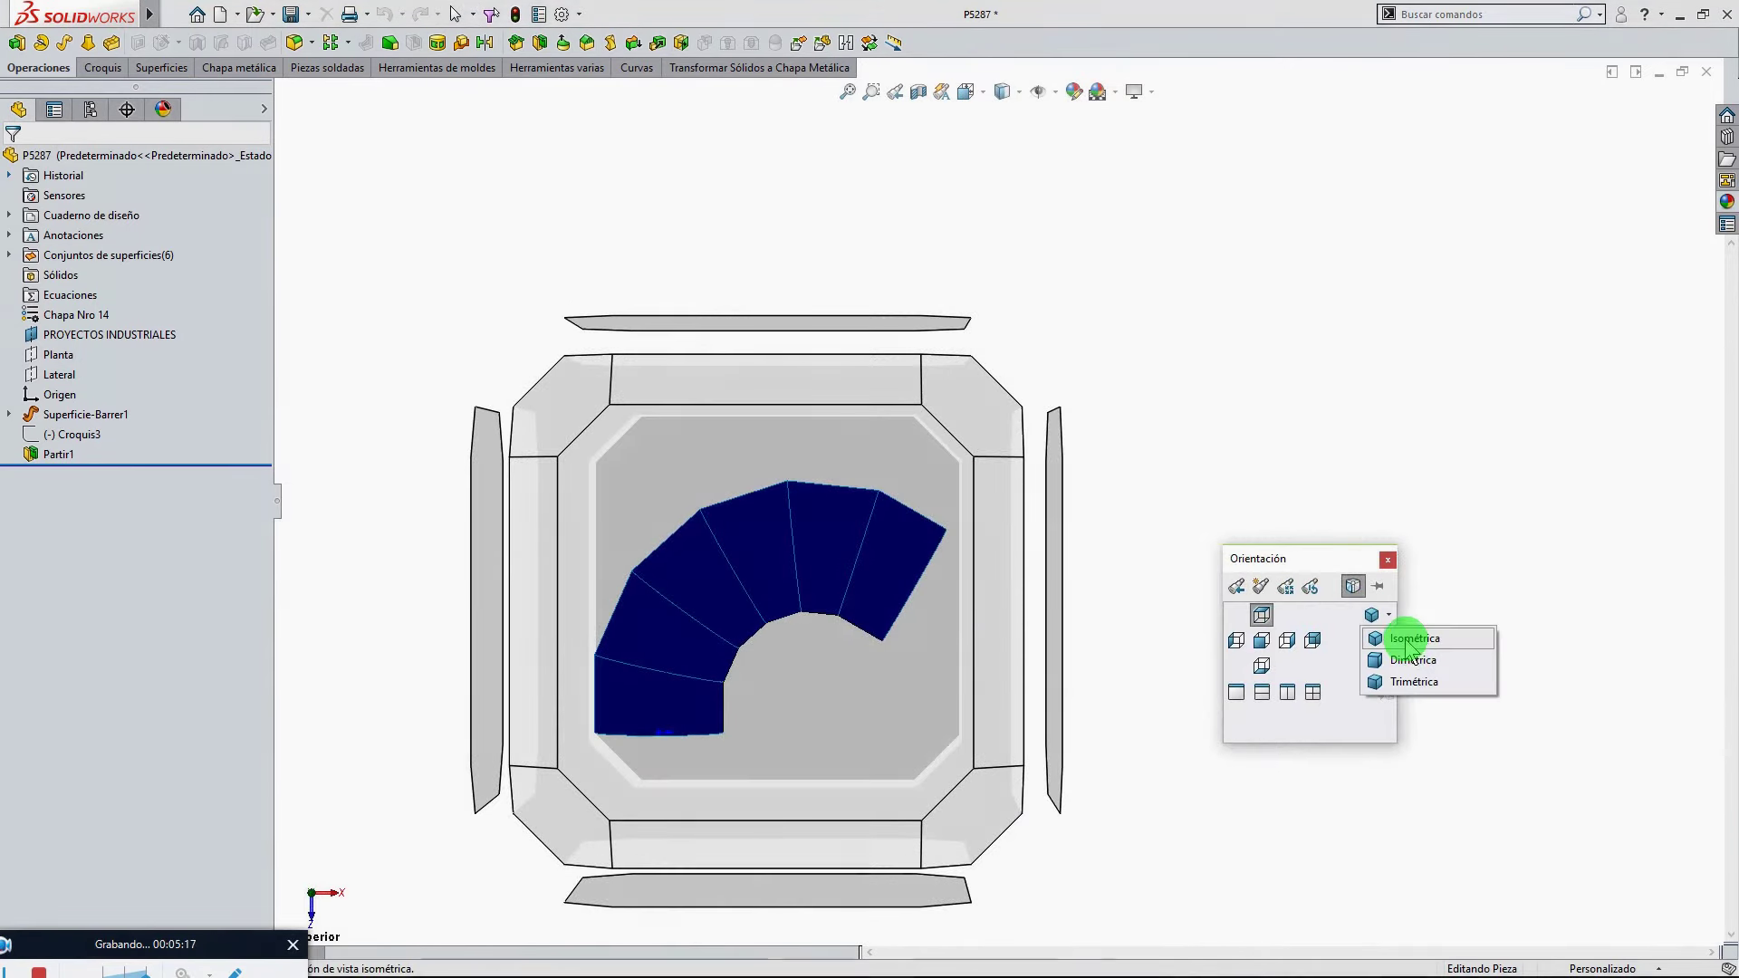
left_click(1407, 640)
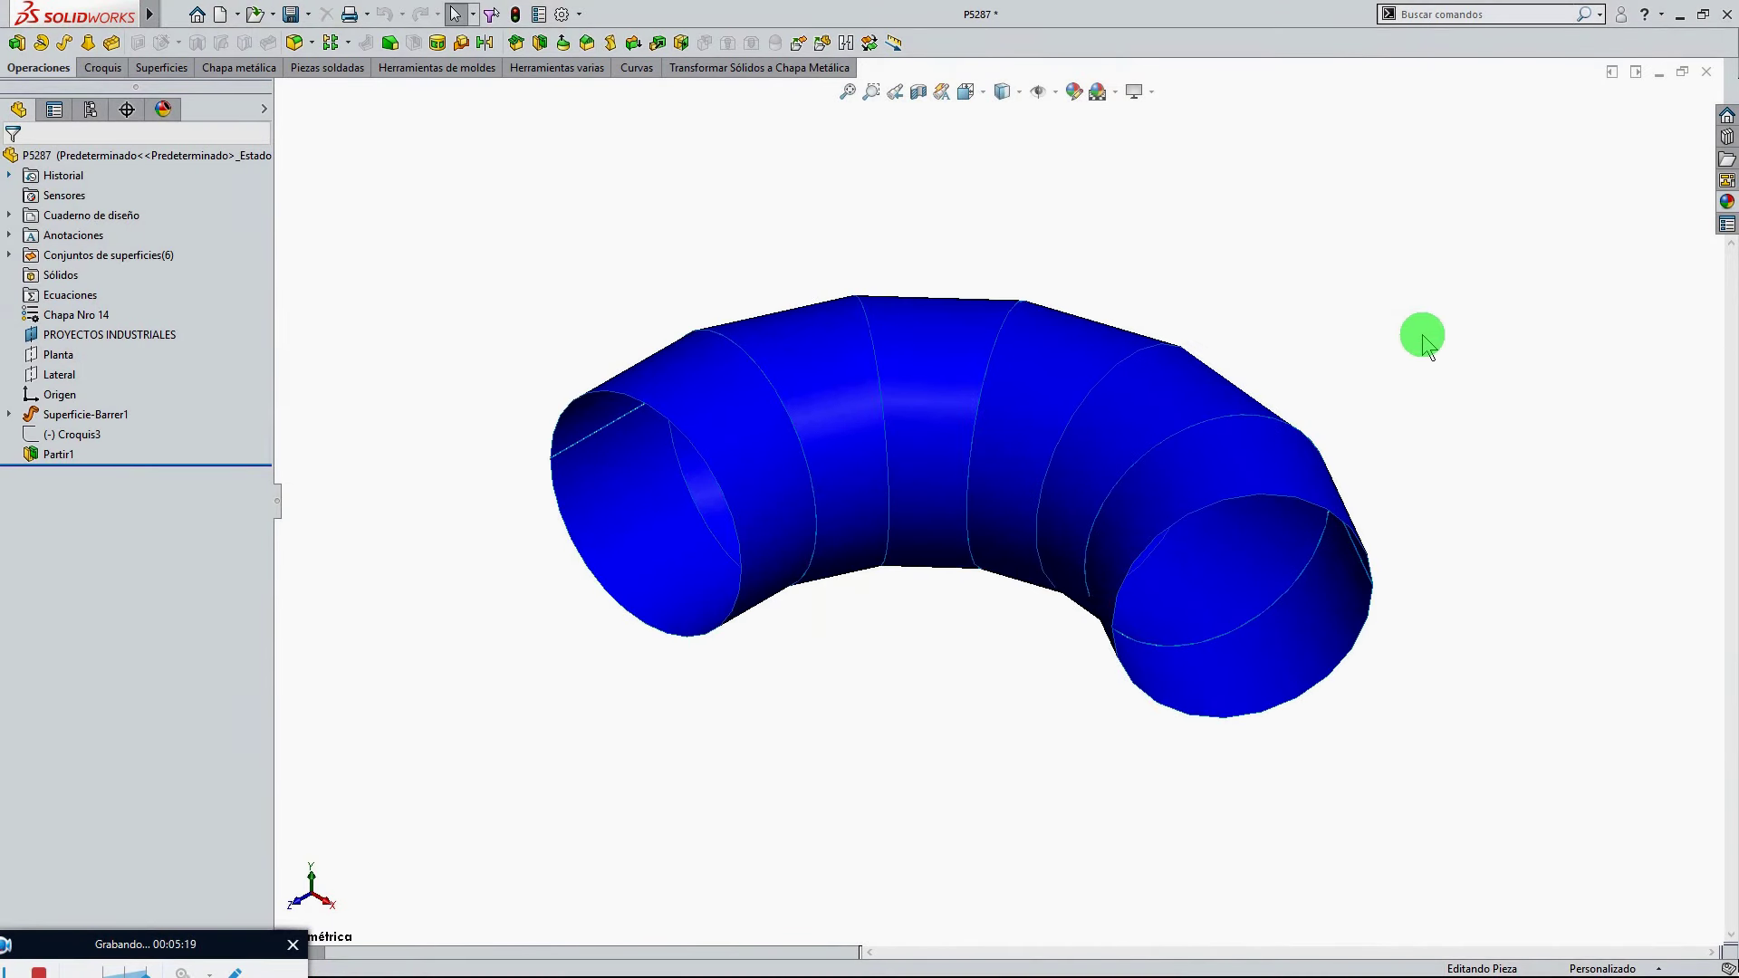
key("ctrl+n")
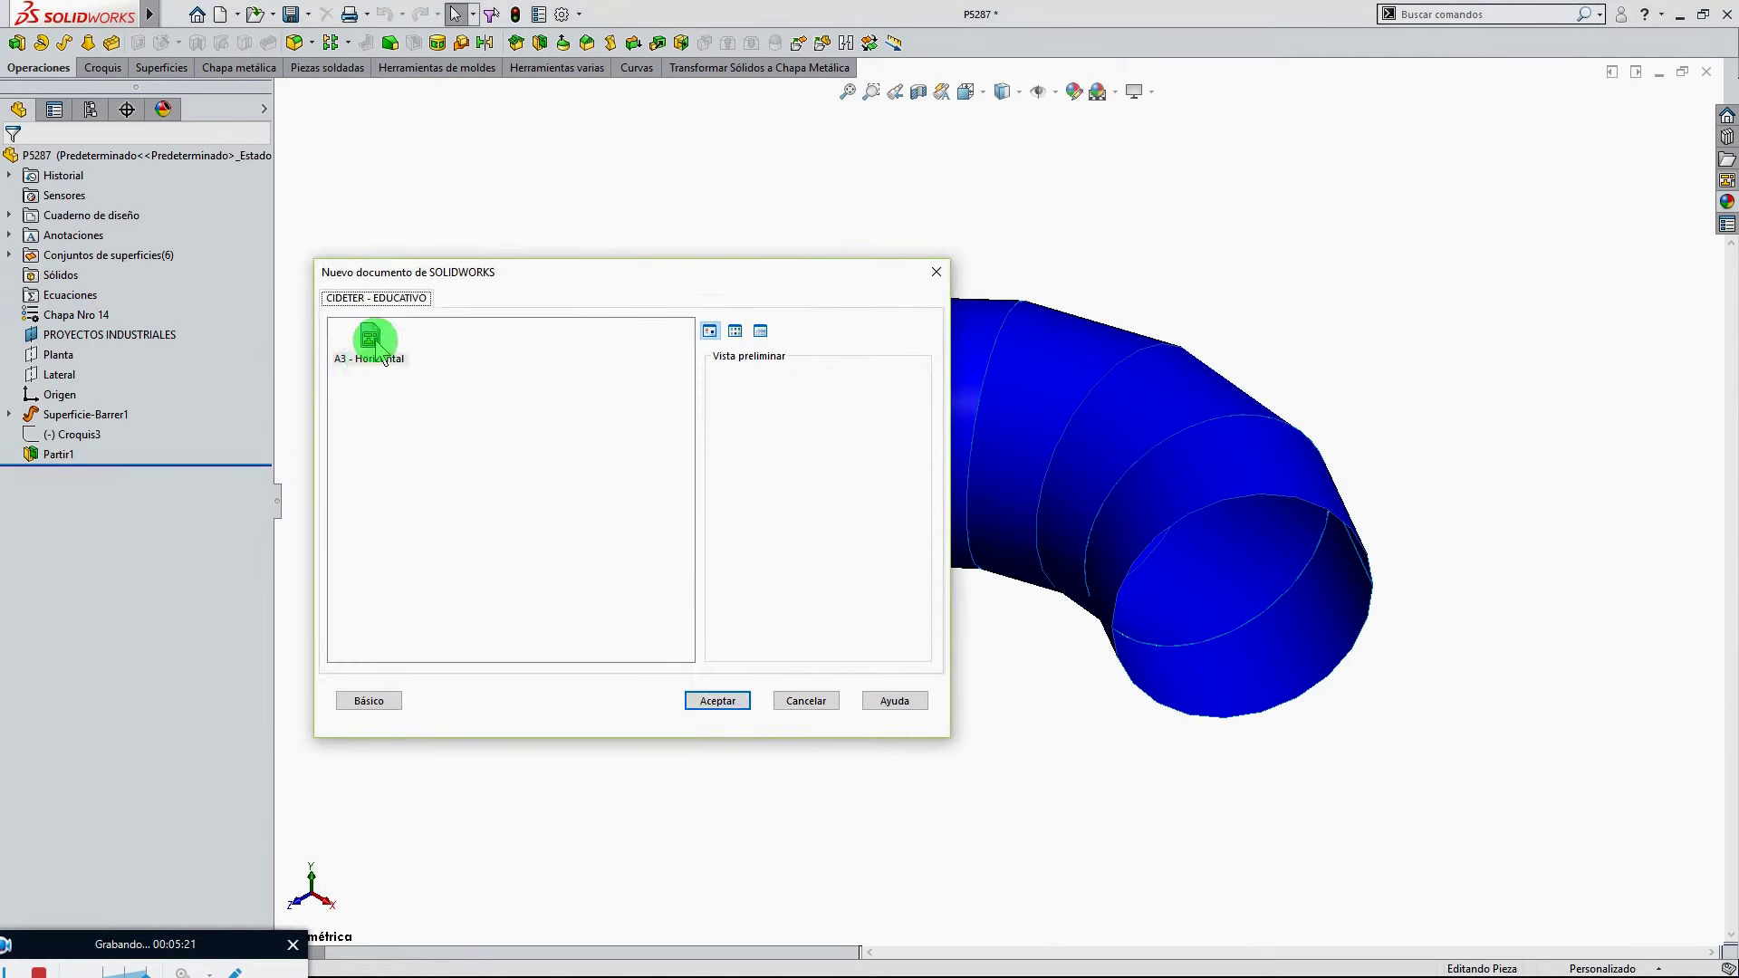
left_click(370, 338)
left_click(715, 700)
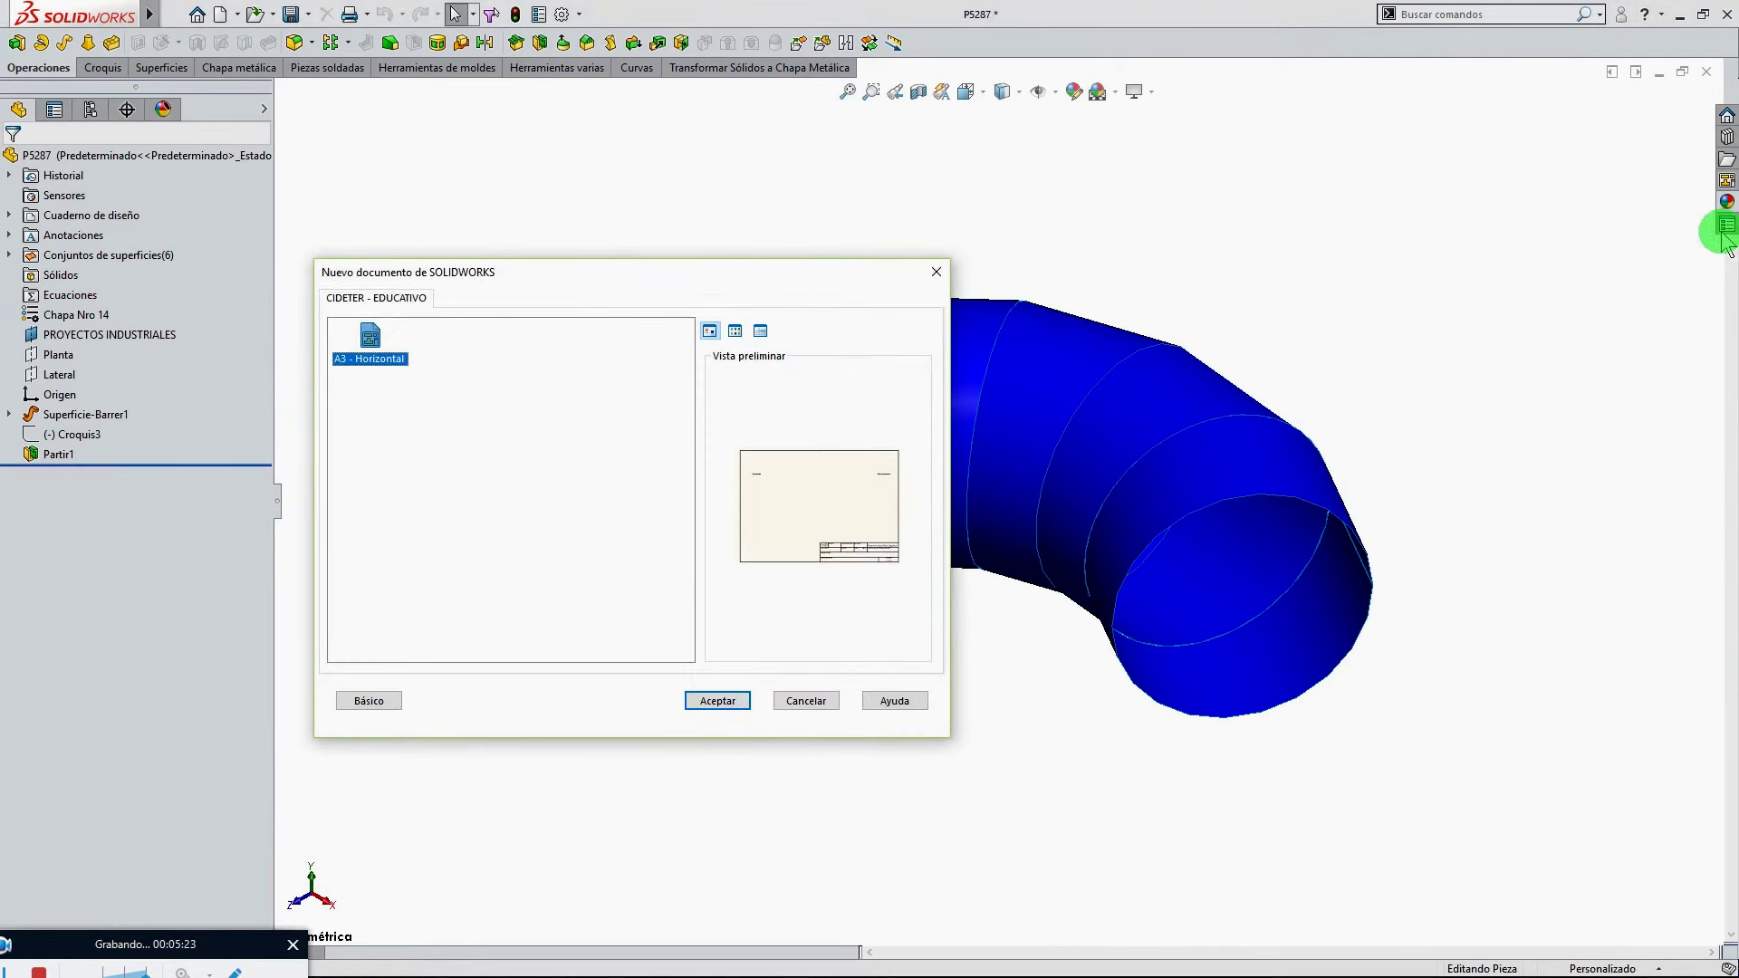
left_click(717, 701)
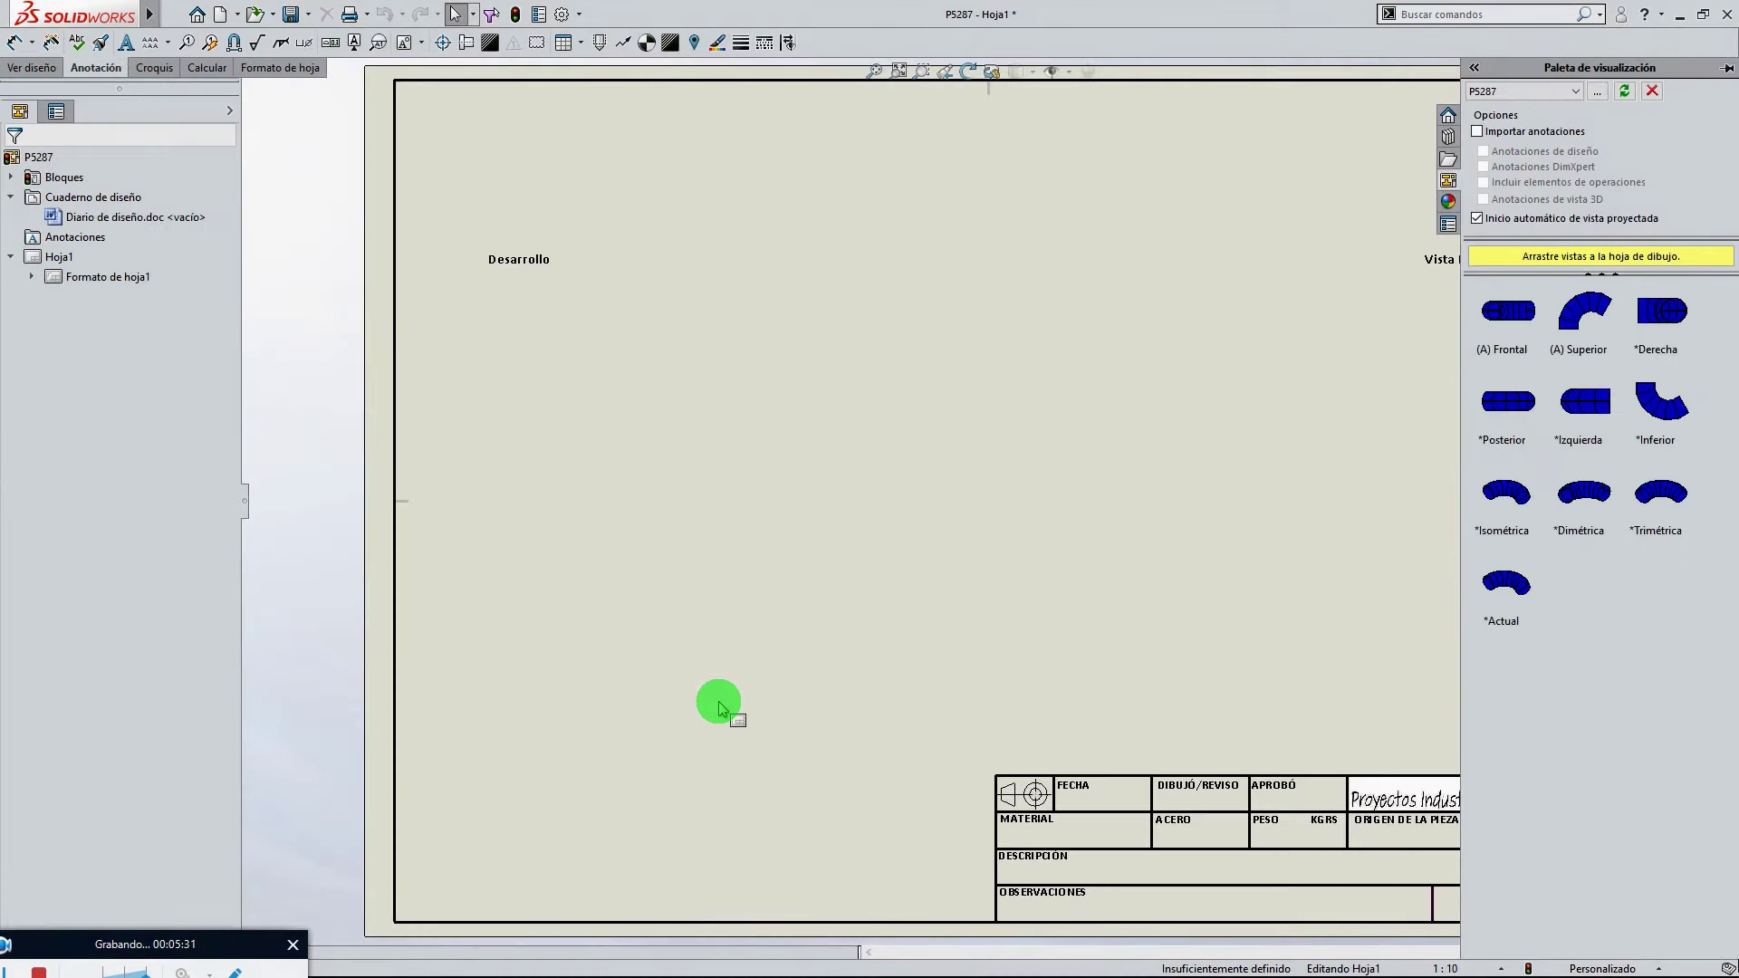
Place the isometric view of P5287 in the sheet's upper right corner, with the Vista Isométrica label beneath it
scroll(1316, 730, "up", 2)
scroll(1120, 729, "down", 1)
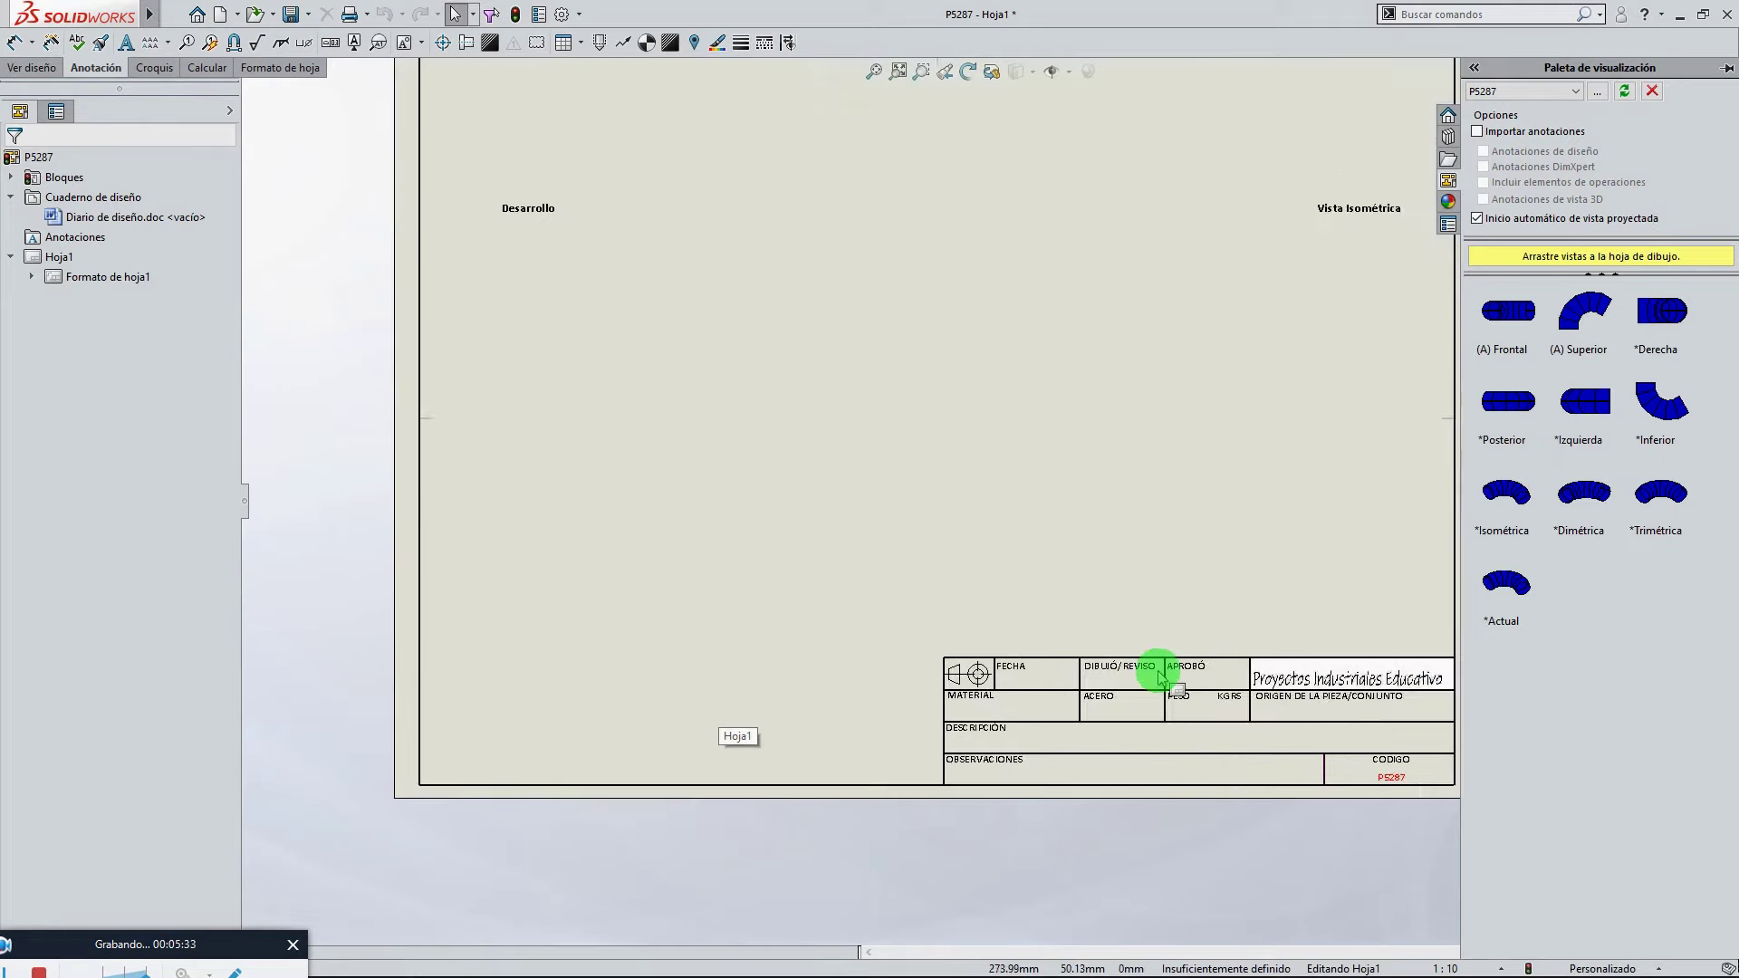
mouse_move(126, 22)
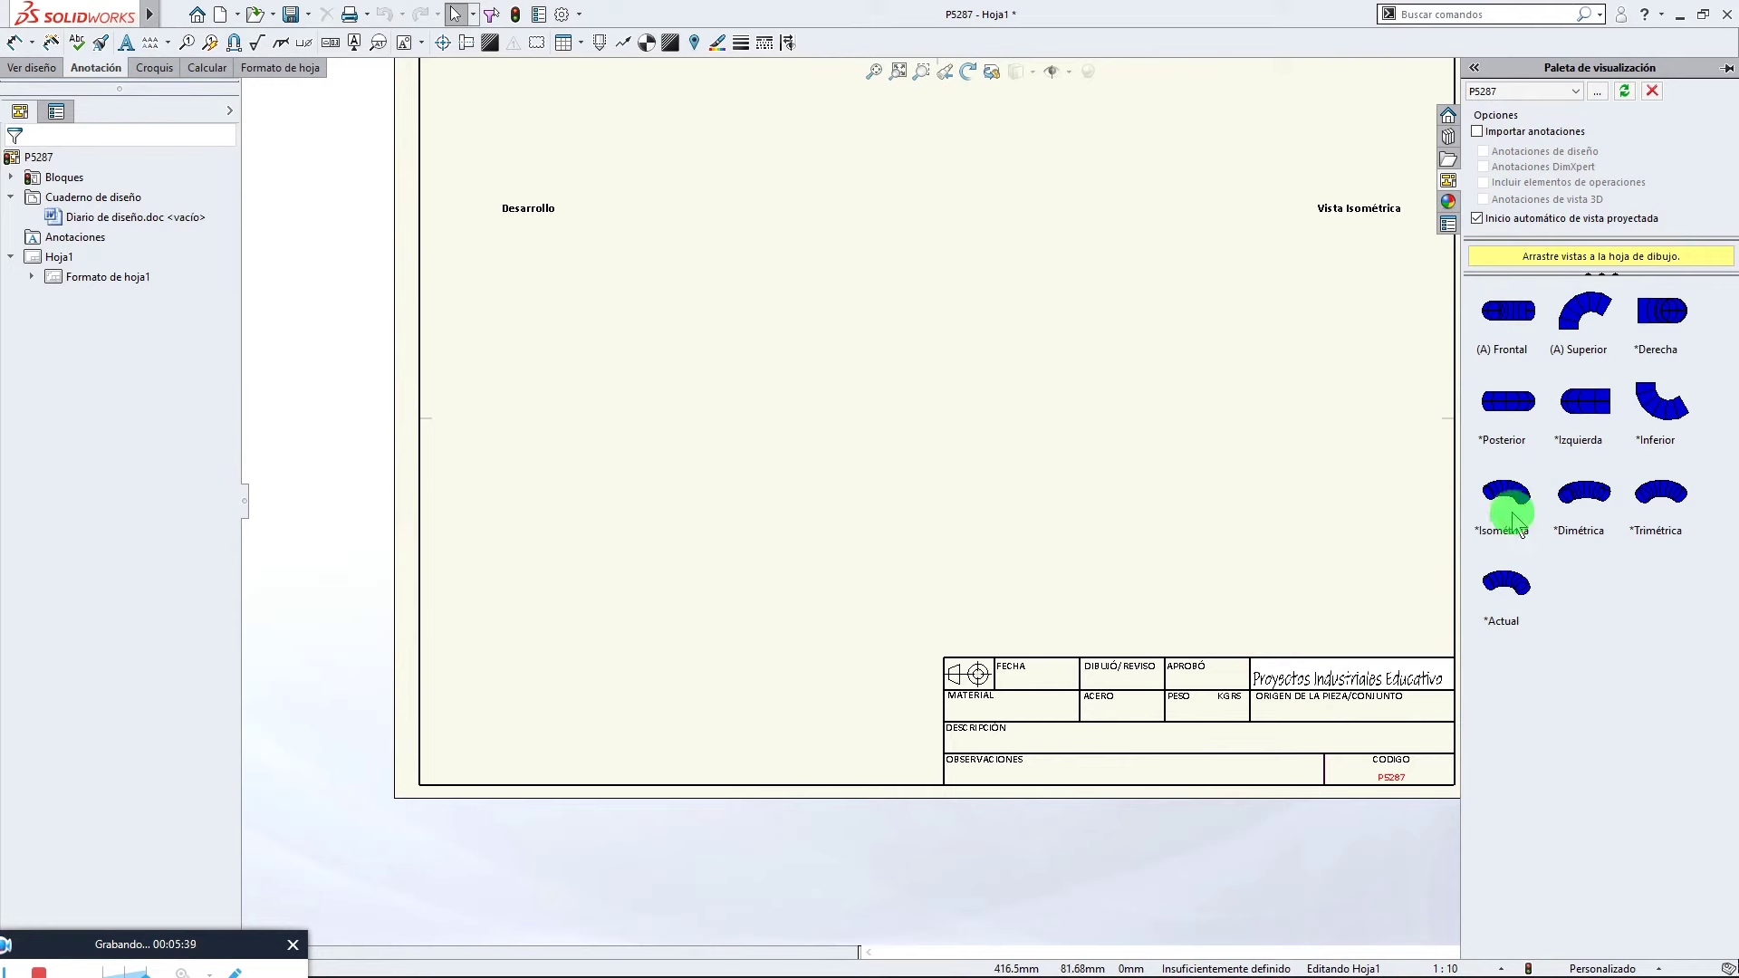
mouse_move(1524, 500)
left_mouse_down()
mouse_move(1242, 302)
mouse_move(1261, 163)
mouse_move(1157, 226)
mouse_move(1217, 258)
left_mouse_up()
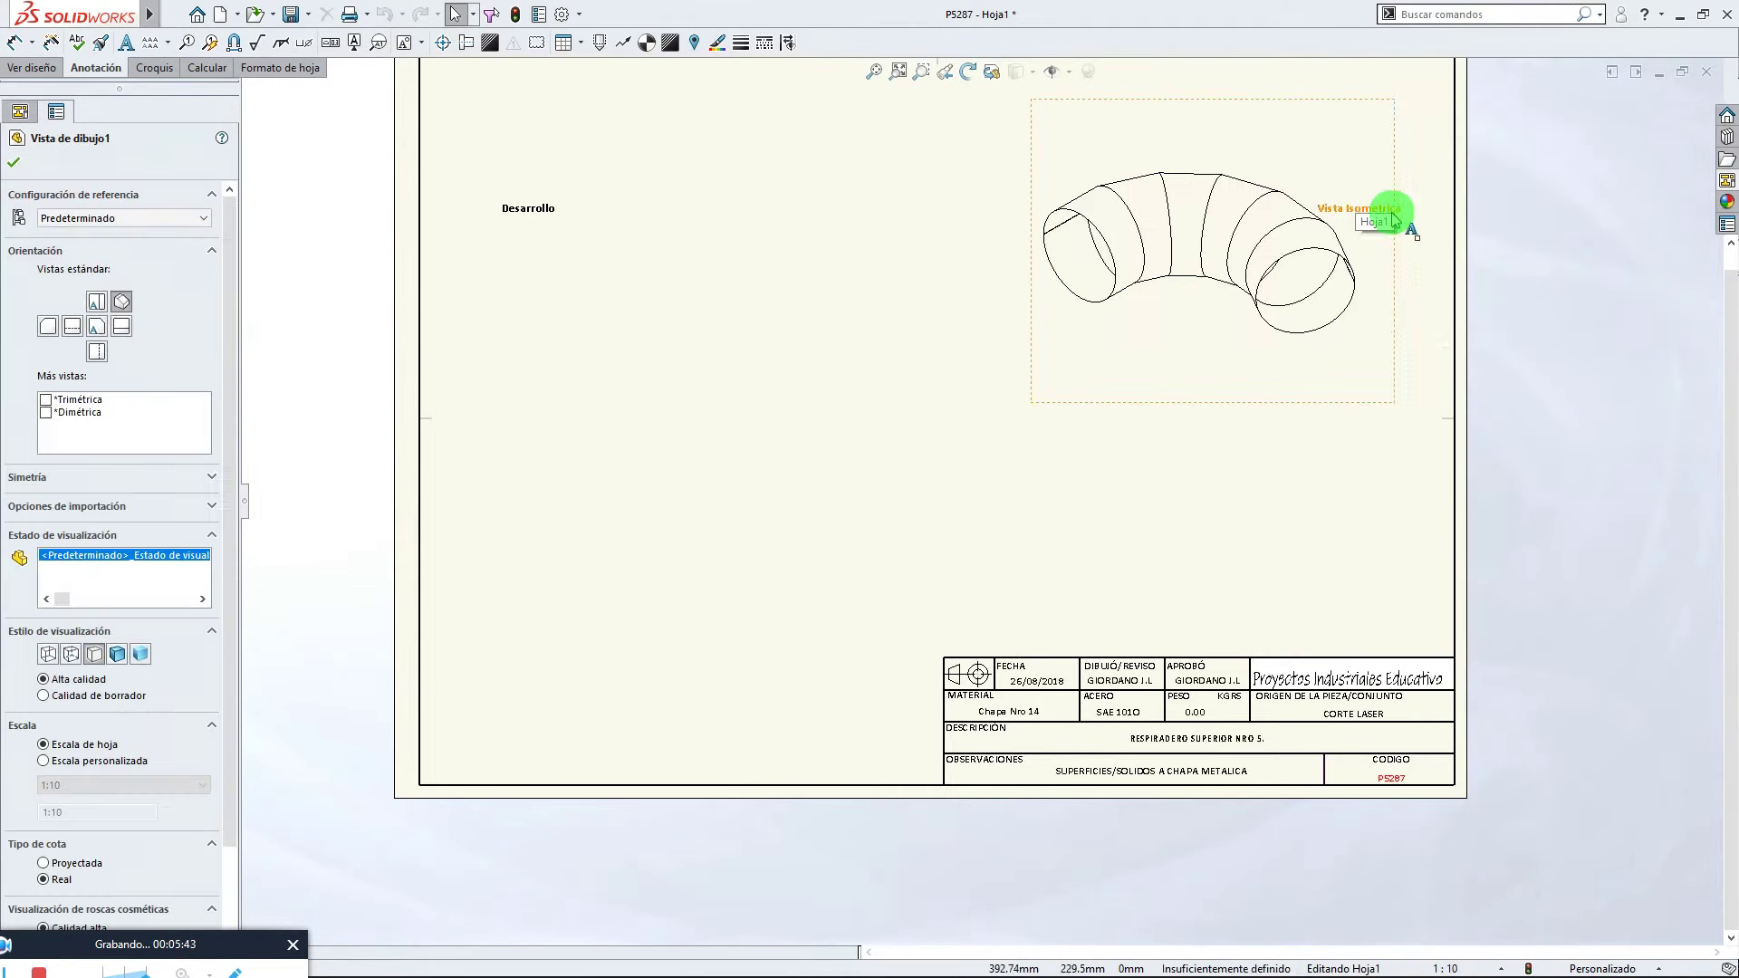
left_click_drag(1390, 220, 1334, 333)
left_click_drag(1204, 341, 1314, 282)
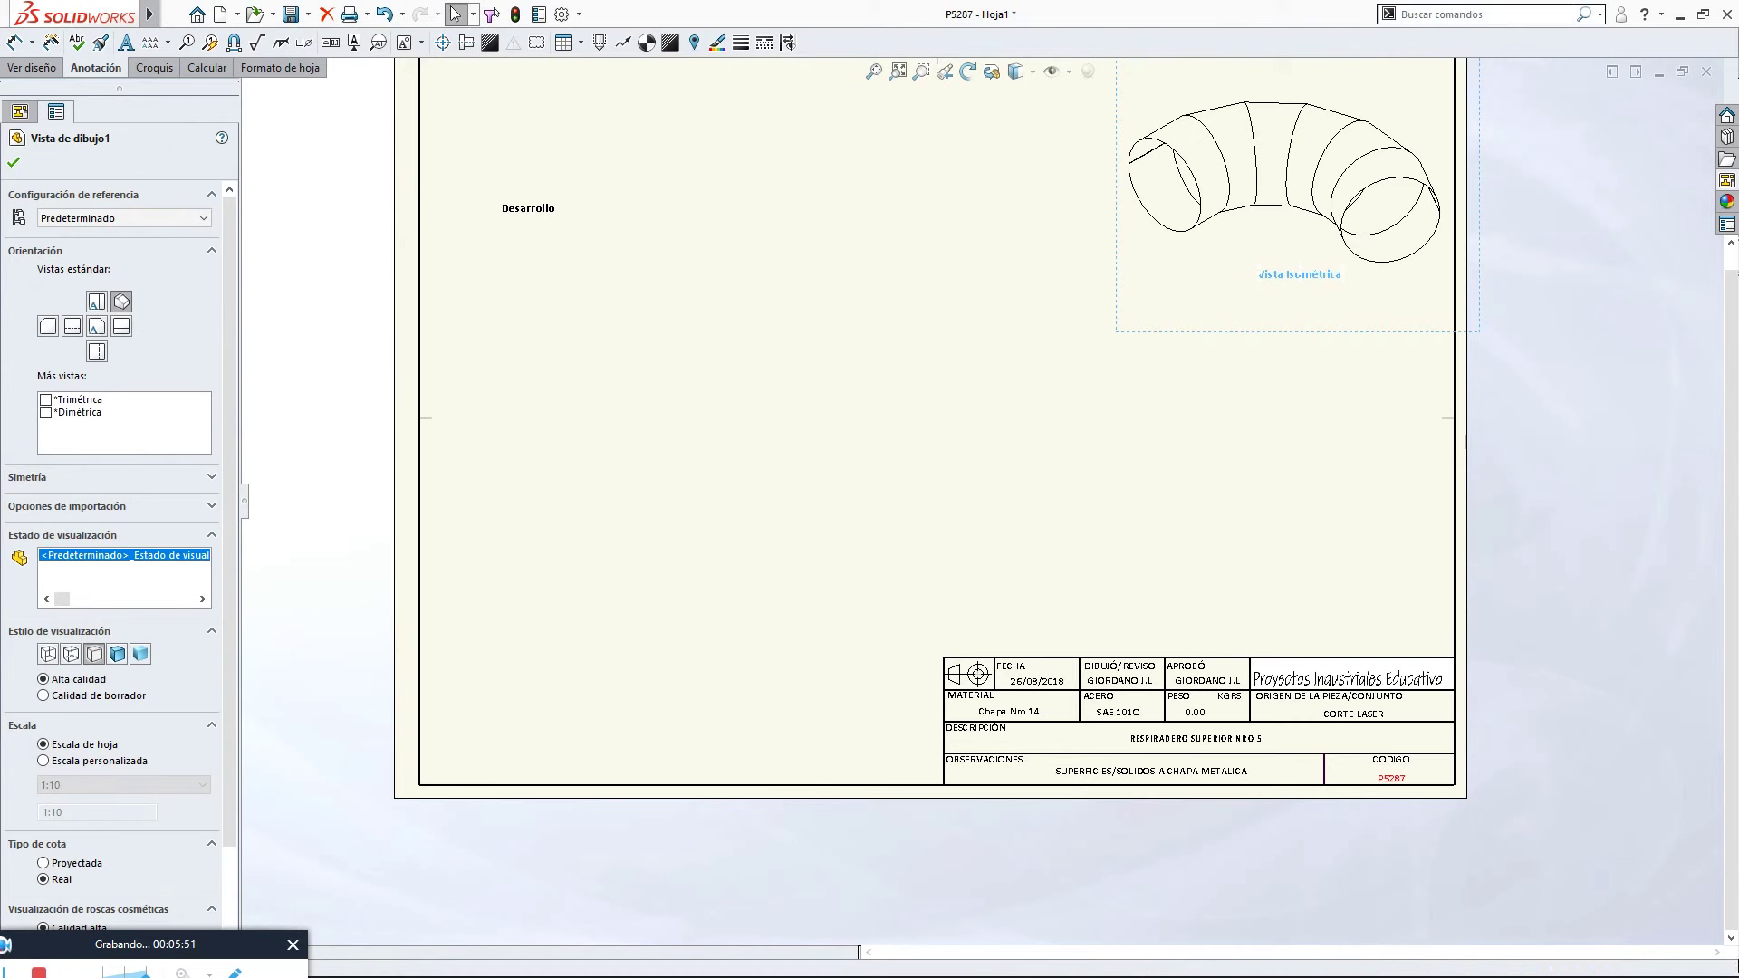
left_click(244, 519)
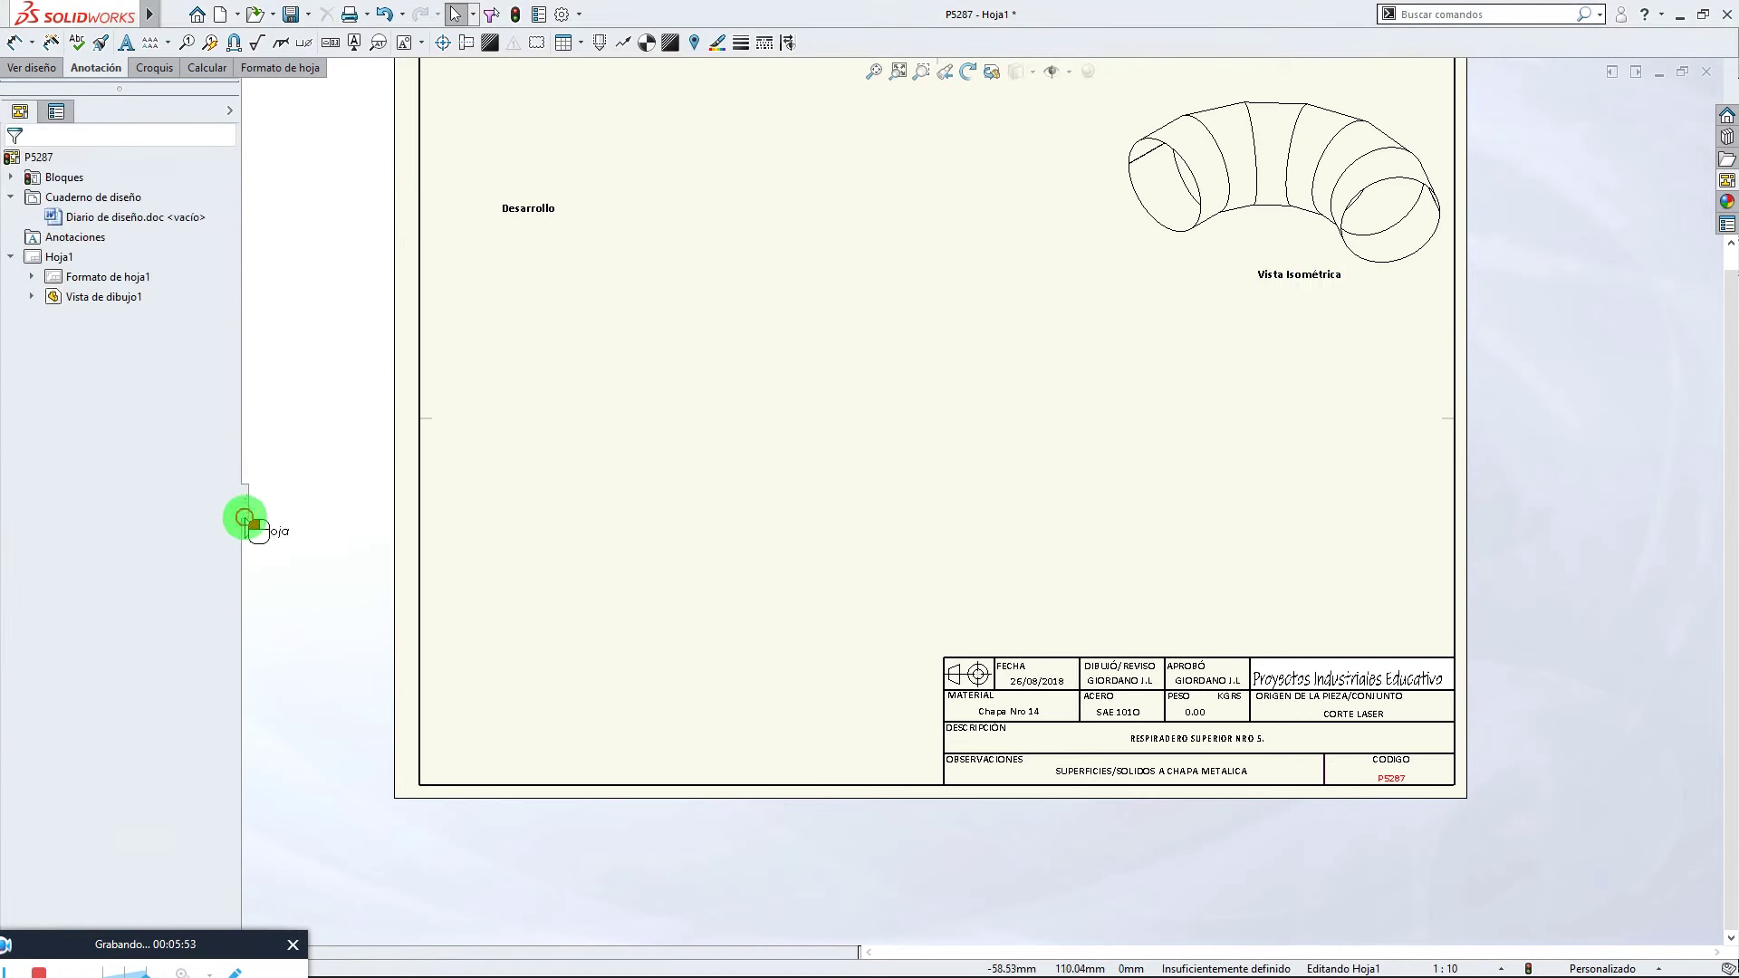
Set the isometric view's display style to shaded with edges
left_click(1231, 263)
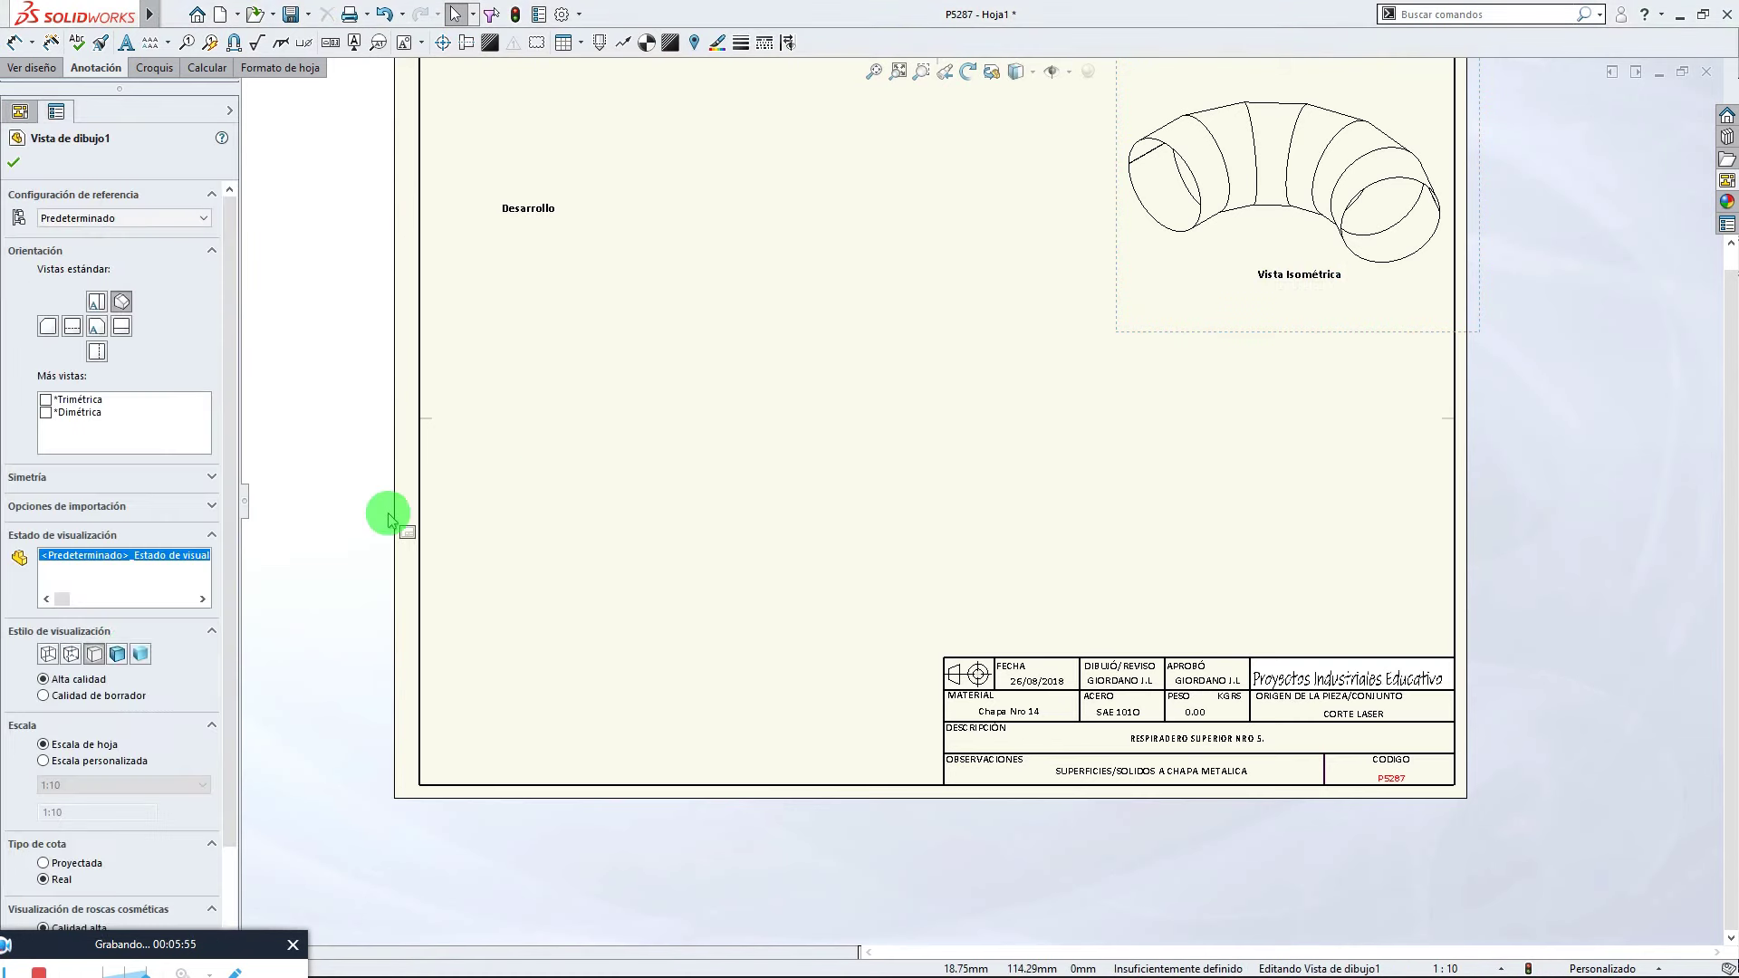
left_click(118, 654)
left_click(1612, 360)
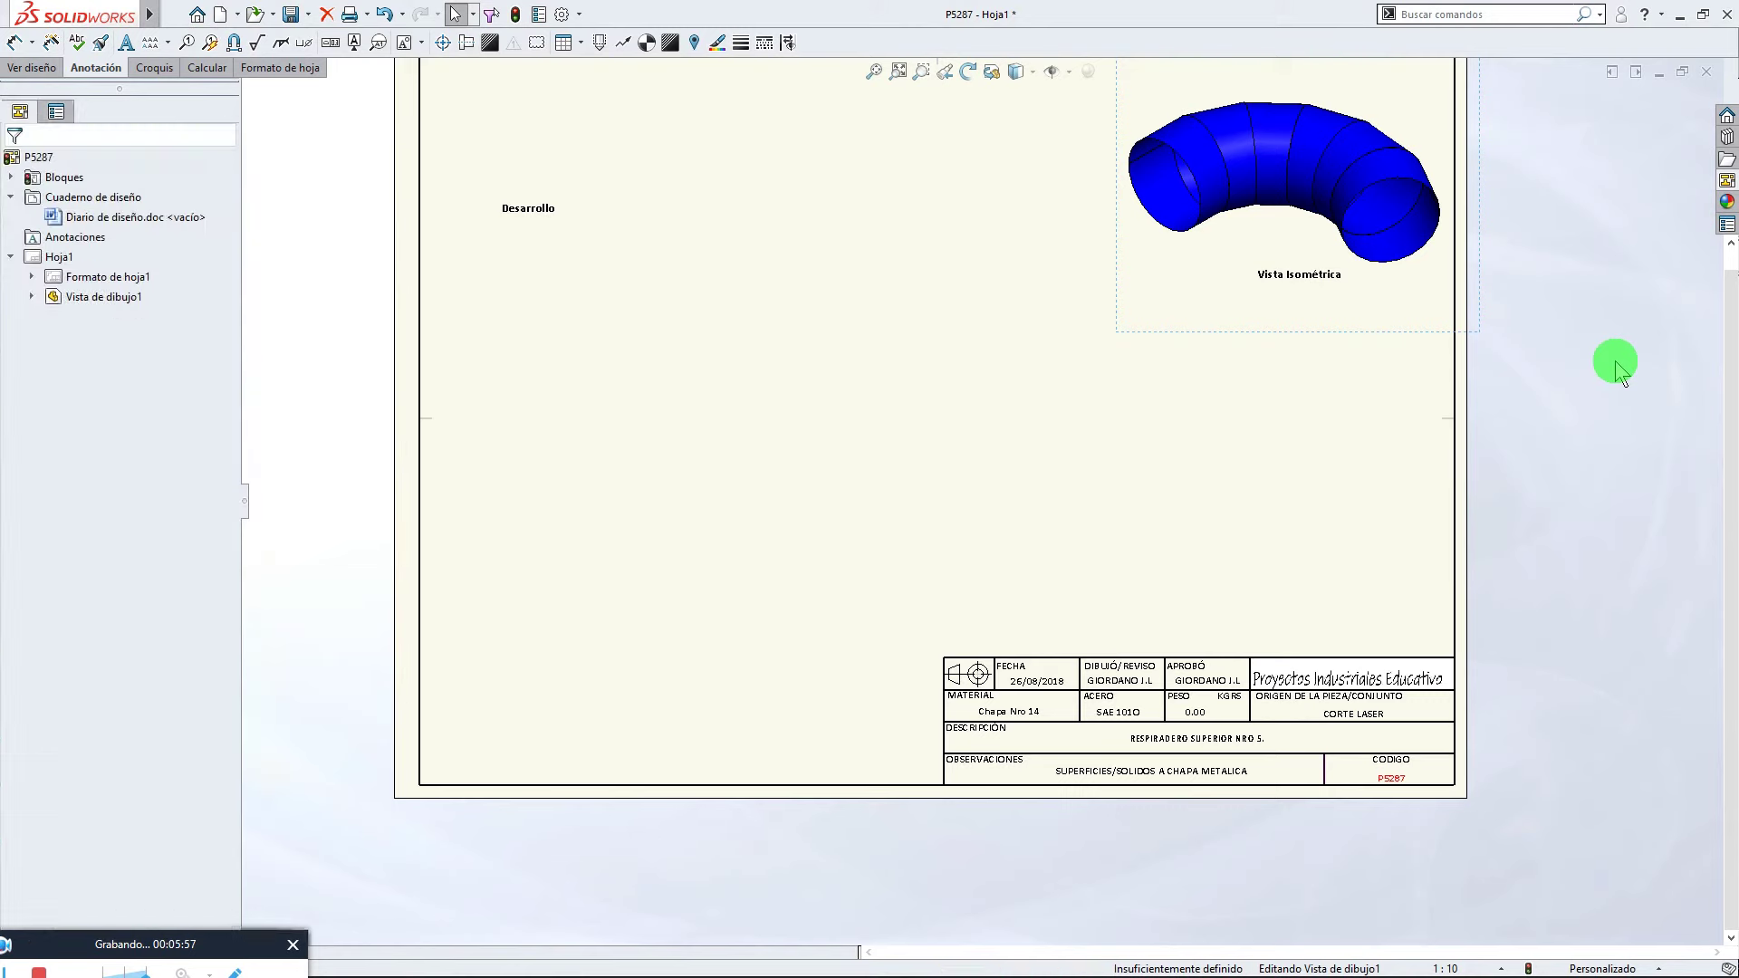
Examine the title block's date, material, steel, weight, description, observations and code fields
scroll(1141, 668, "down", 3)
scroll(1120, 681, "down", 2)
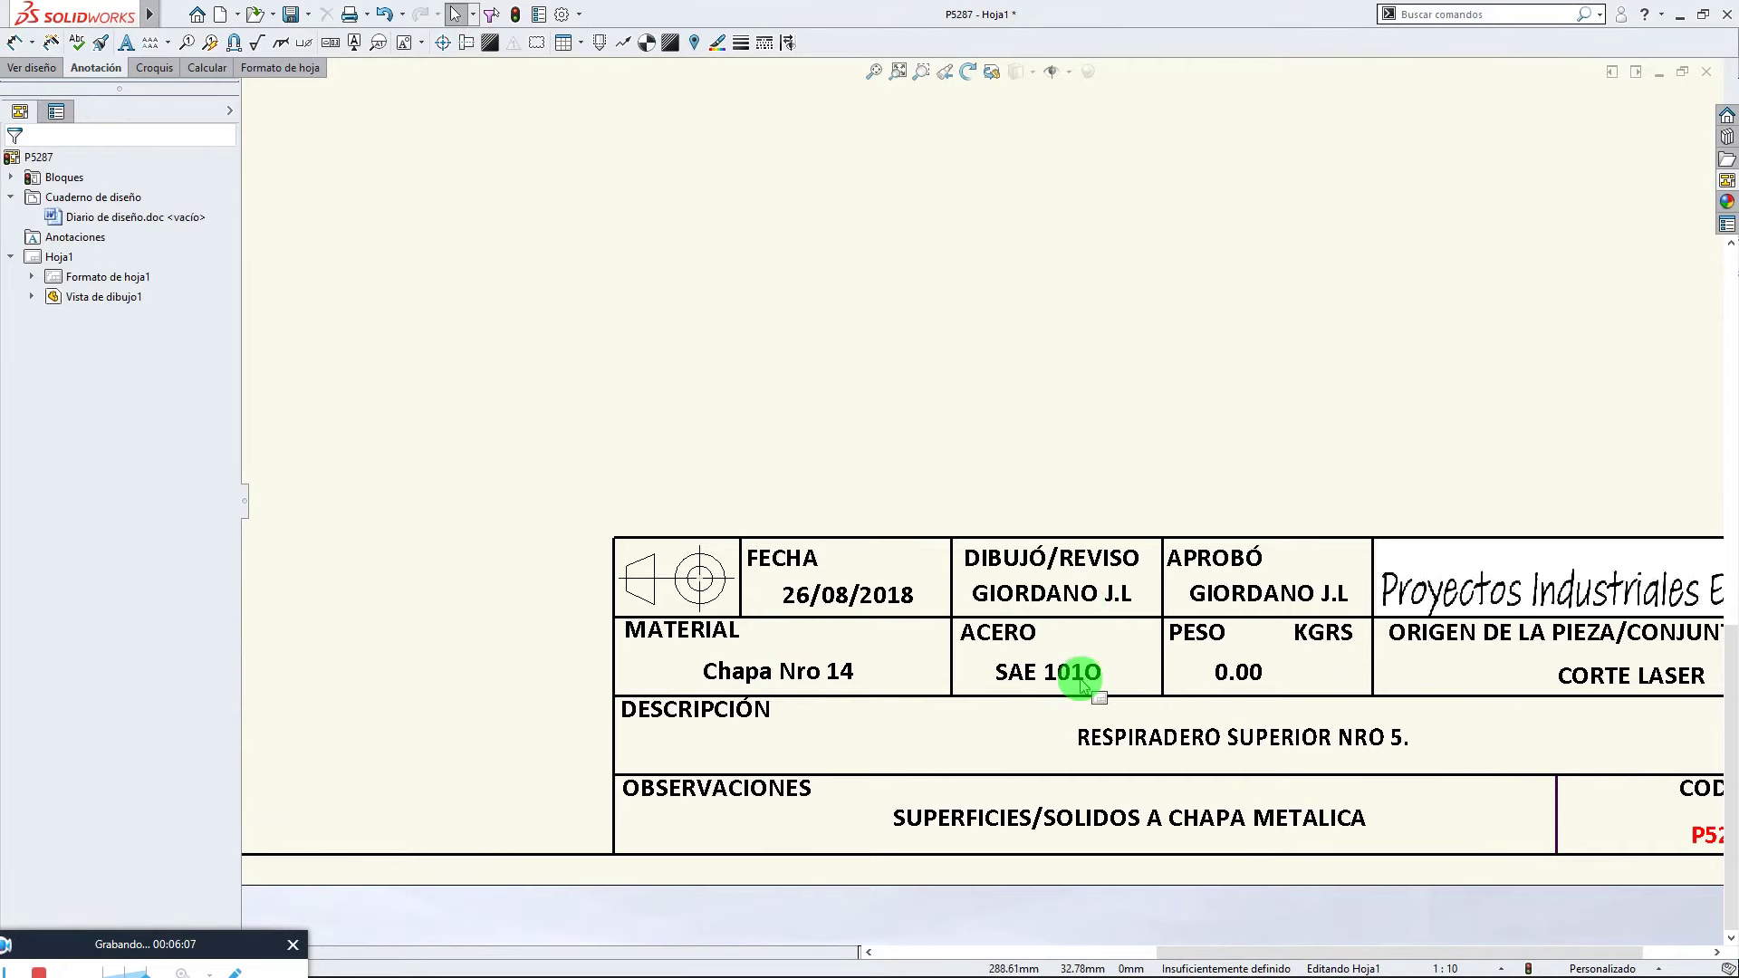
scroll(1350, 681, "up", 1)
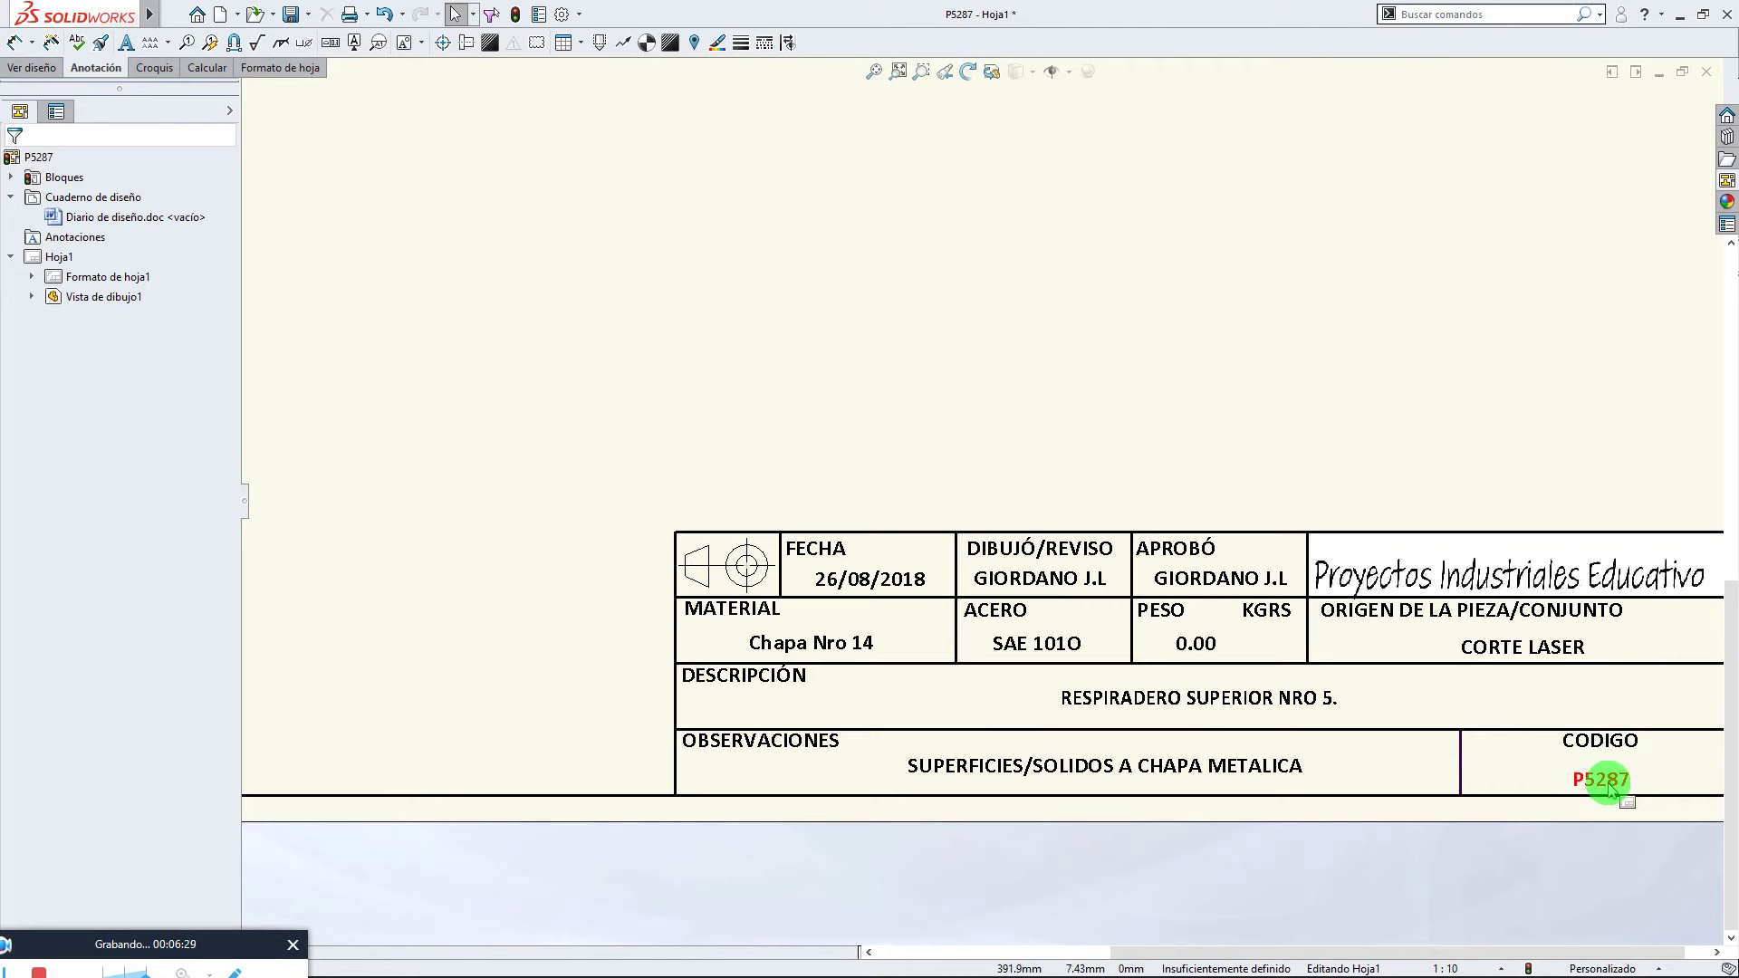
scroll(1608, 788, "up", 2)
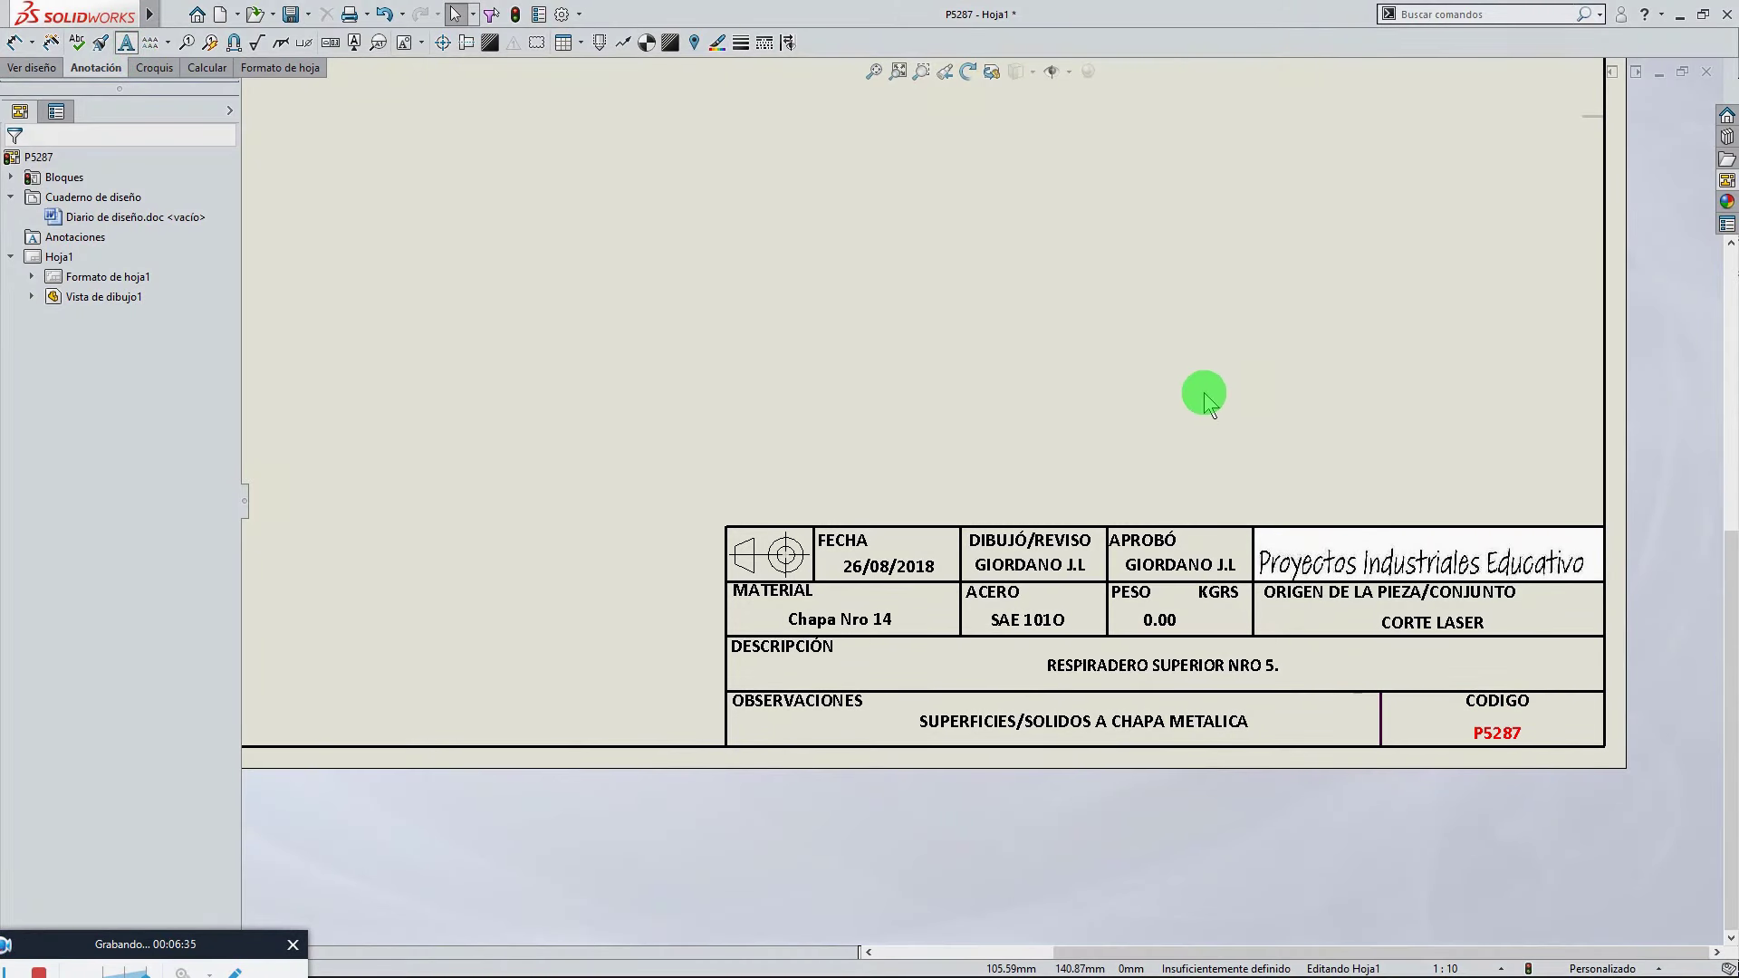
Add a sample text note containing a first name above the title block and delete it
left_click(951, 308)
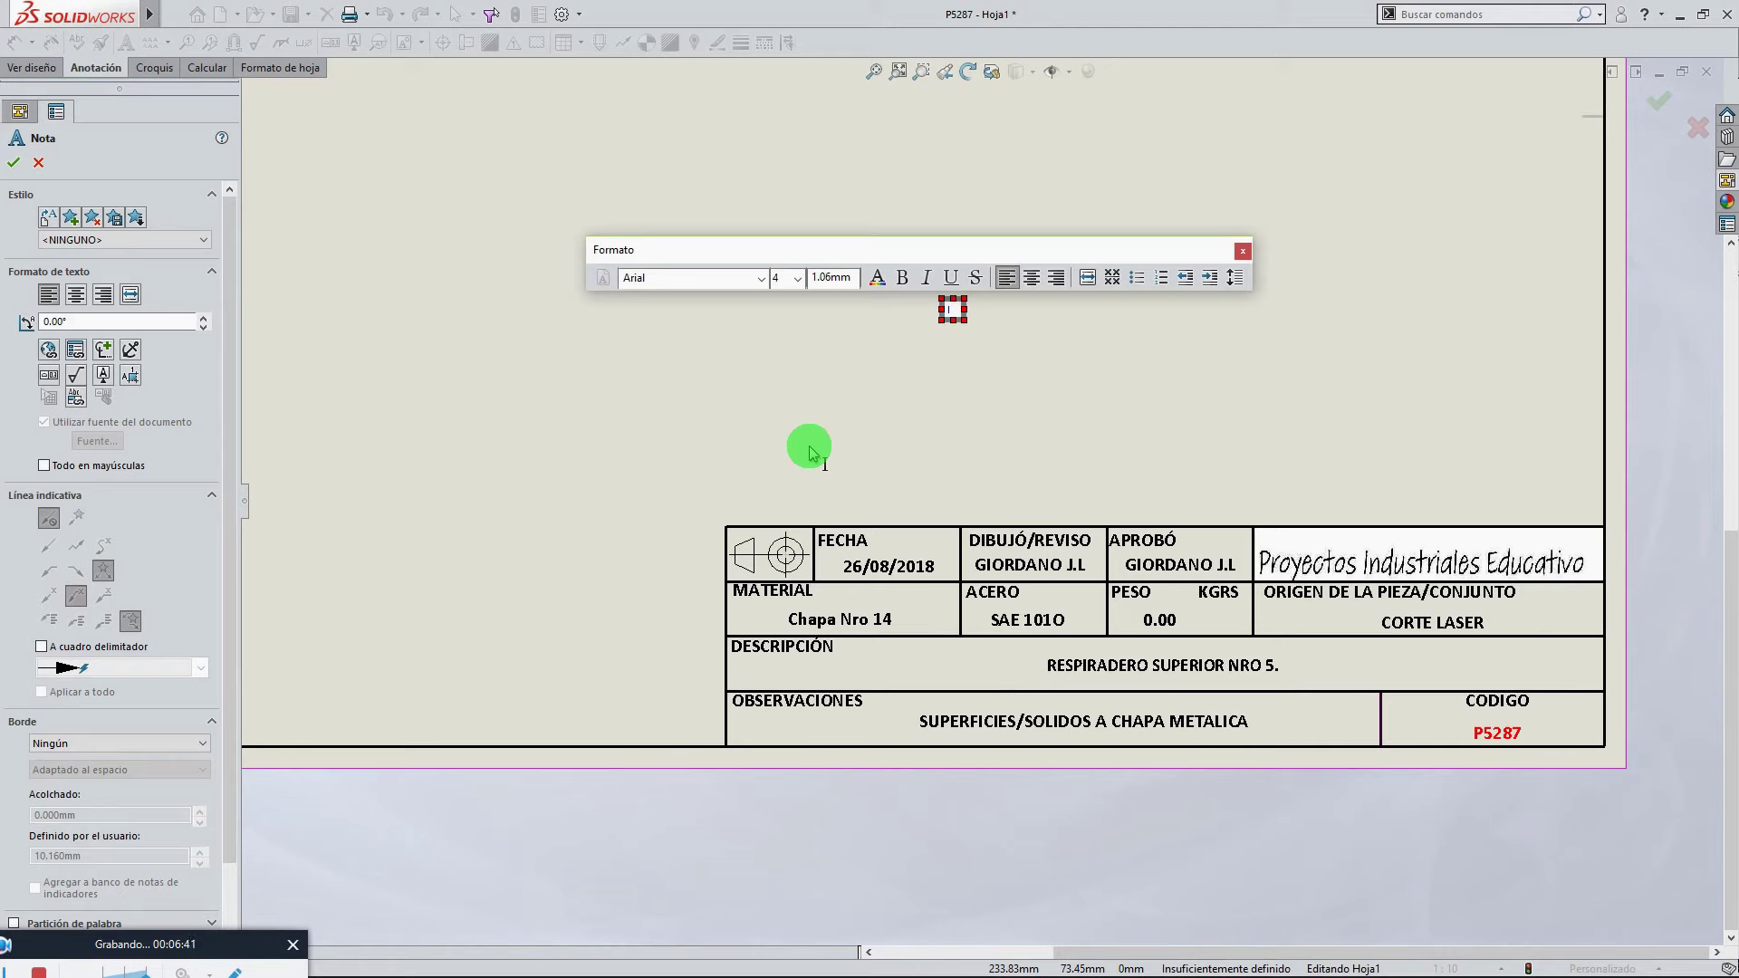
type("Jorge")
key("Escape")
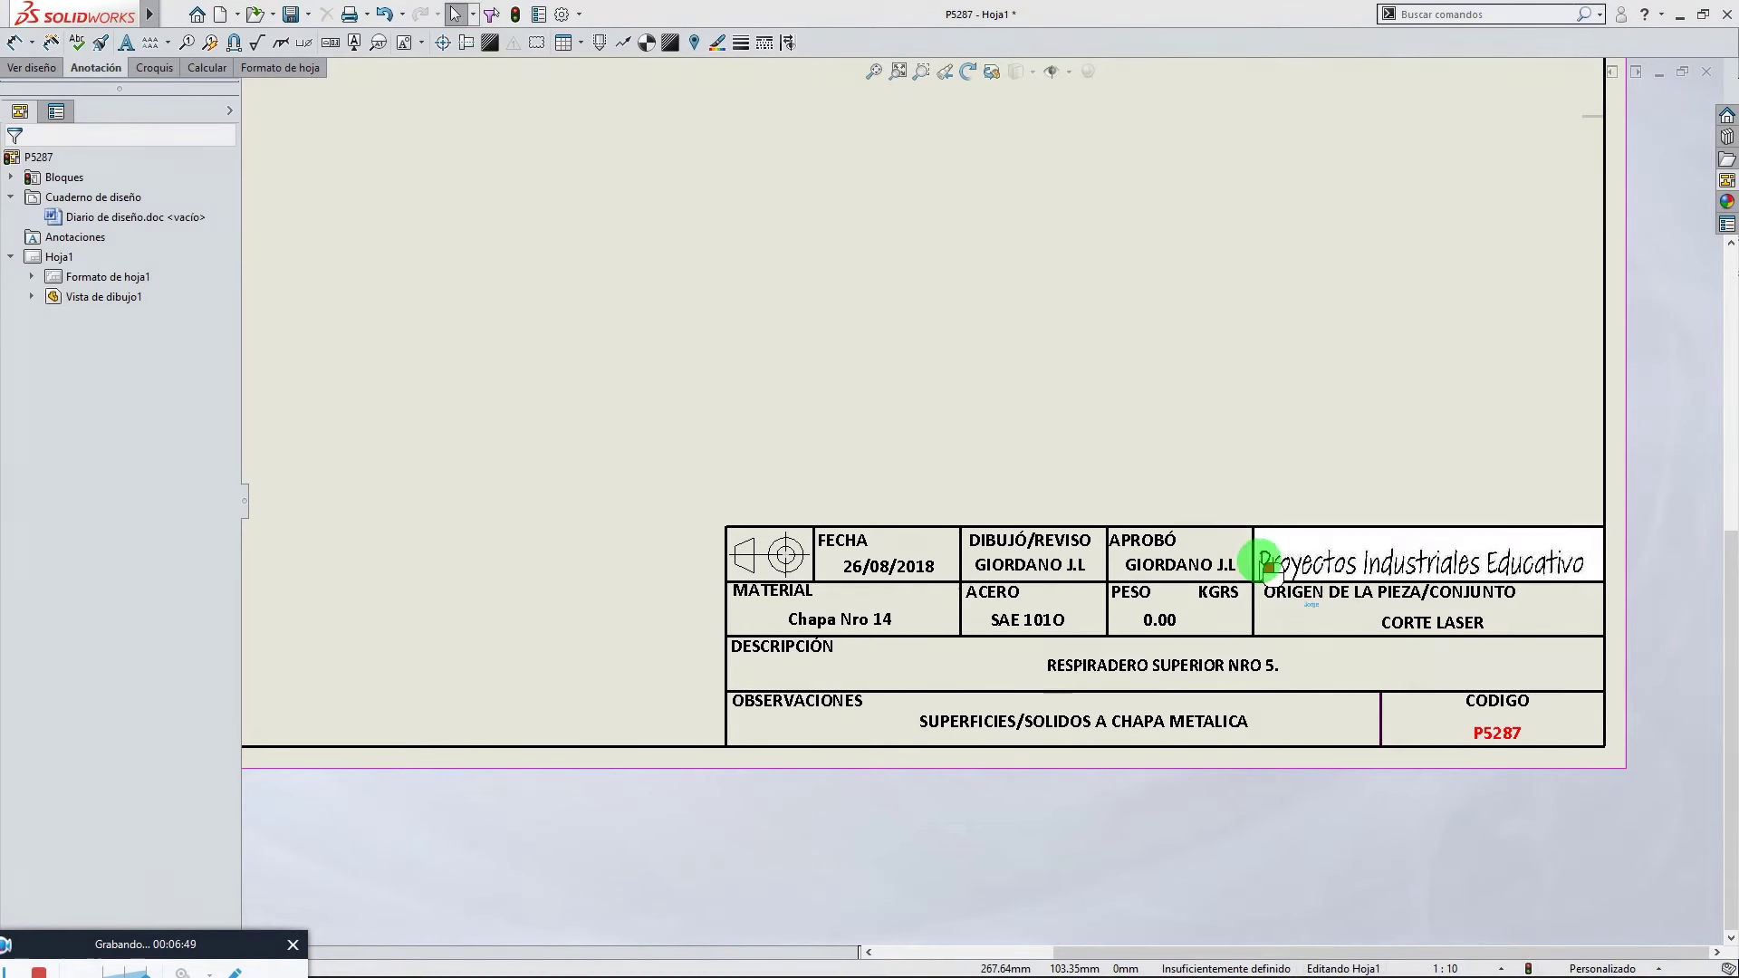
left_click(1171, 270)
scroll(1123, 292, "down", 3)
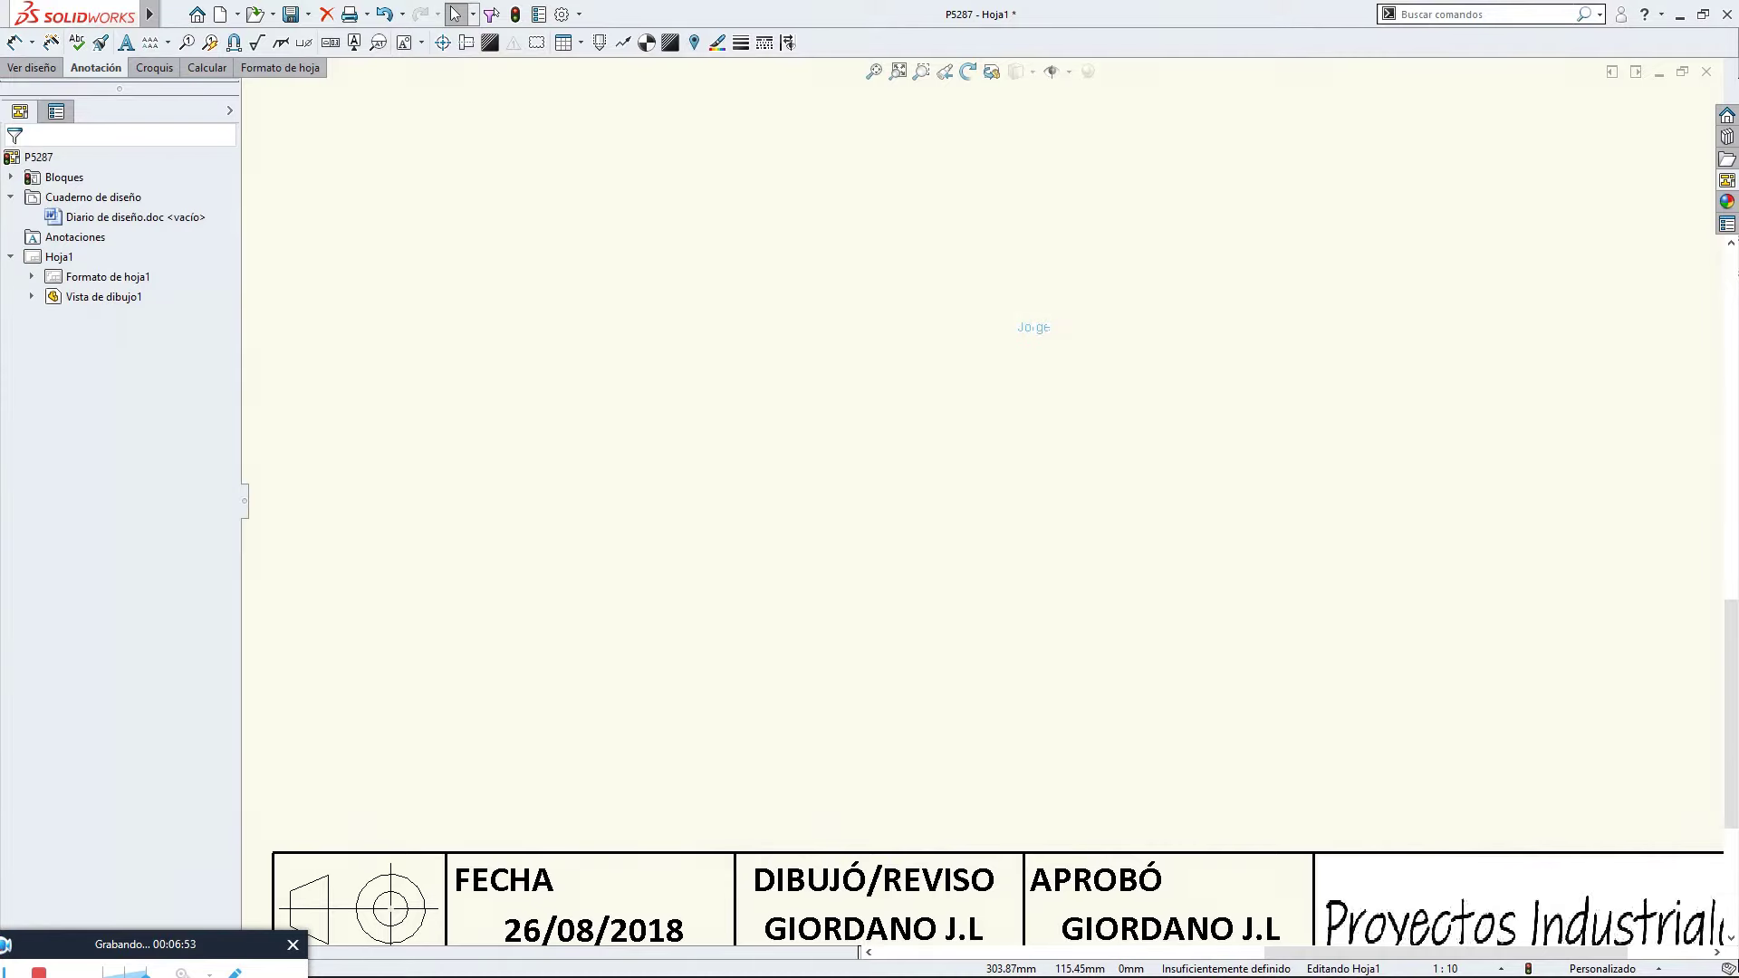
left_click(1042, 328)
left_click(1285, 446)
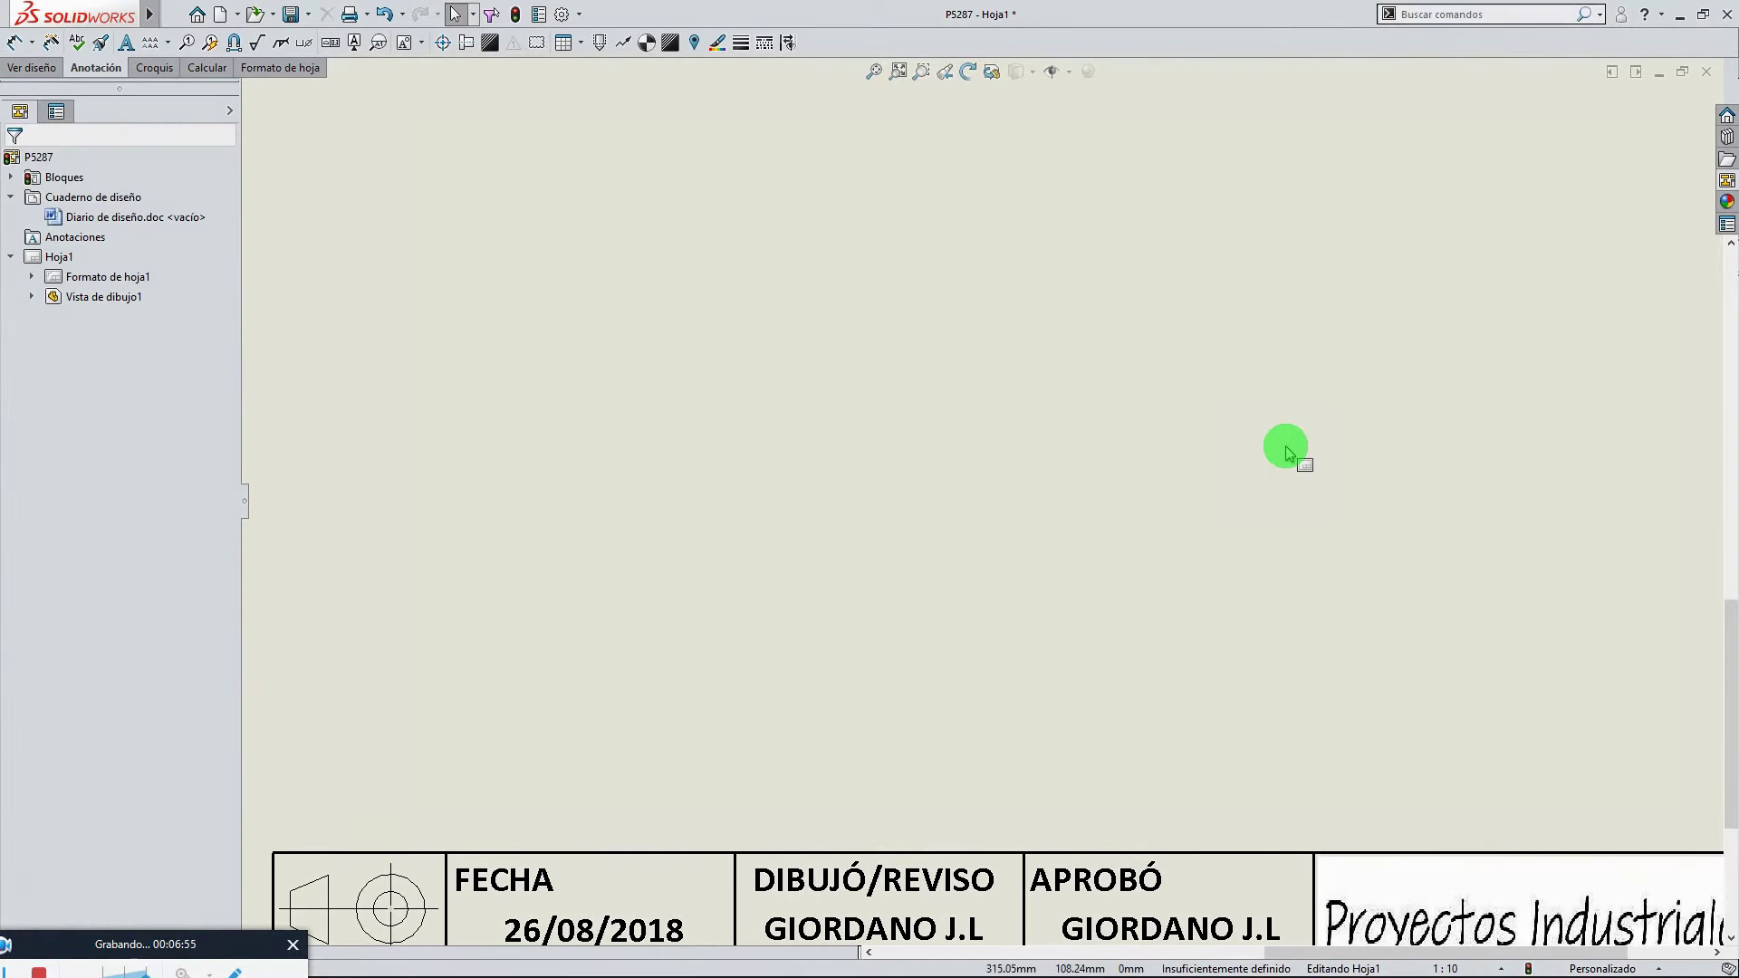
Move the Desarrollo label off the drawing sheet, beyond its upper left corner
scroll(1277, 479, "up", 3)
scroll(1277, 480, "up", 3)
scroll(1043, 625, "down", 2)
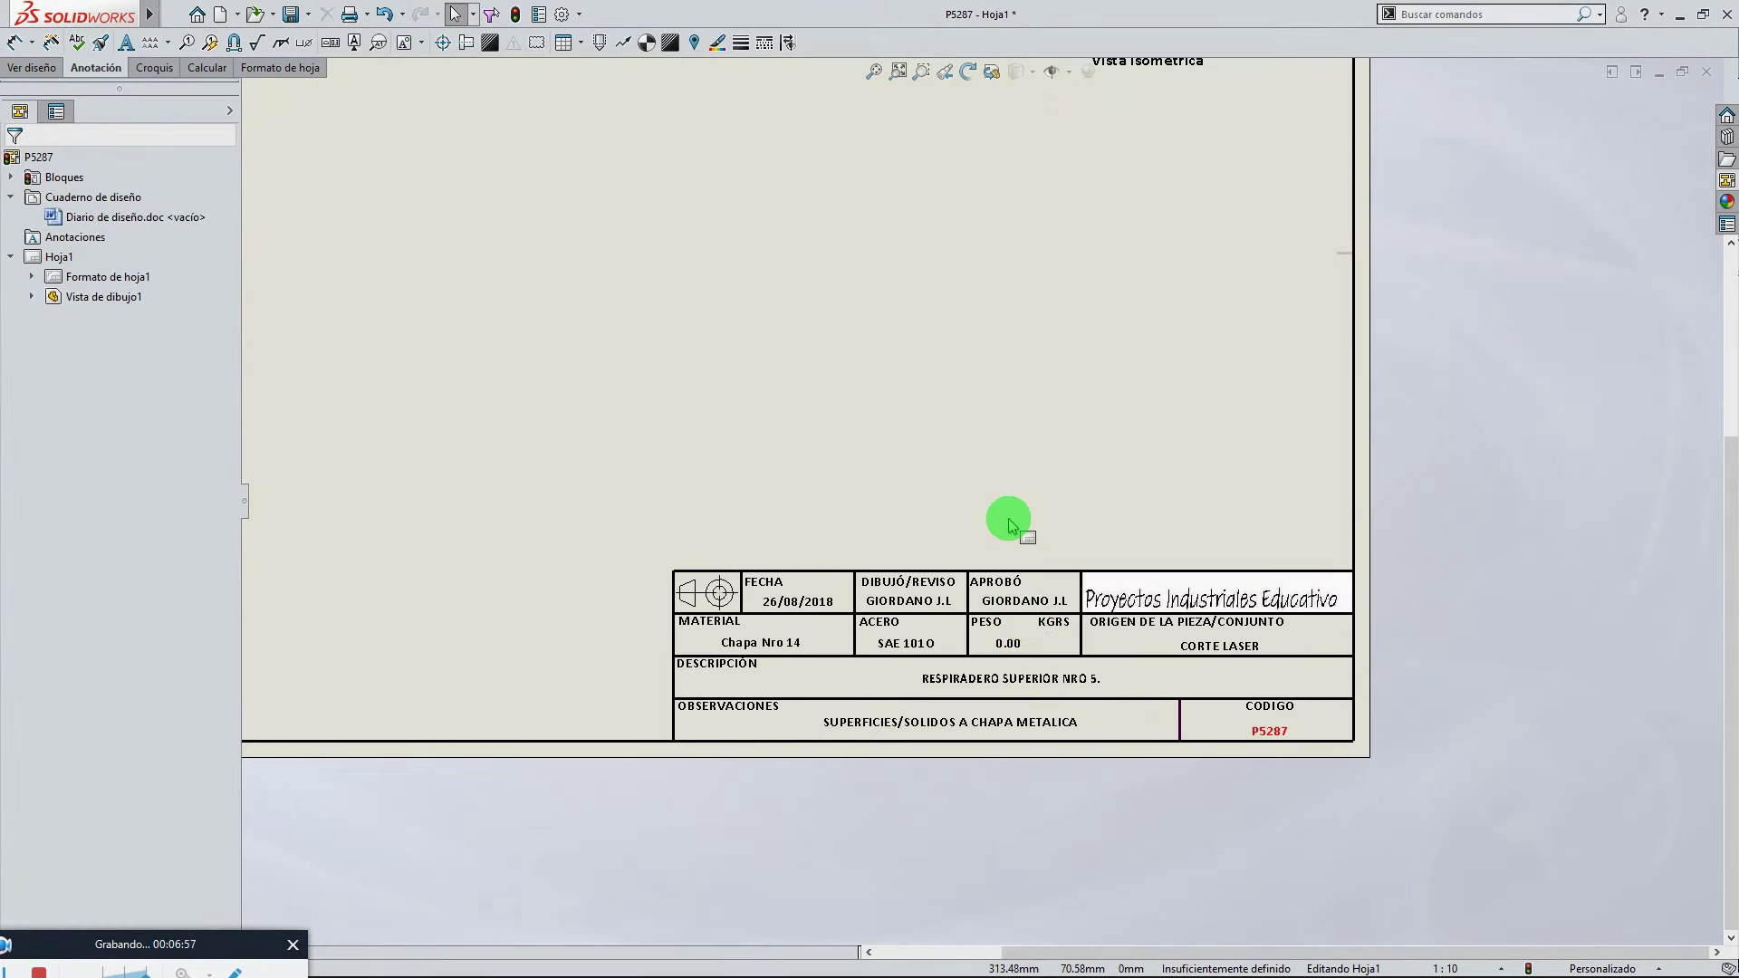
scroll(1010, 524, "up", 3)
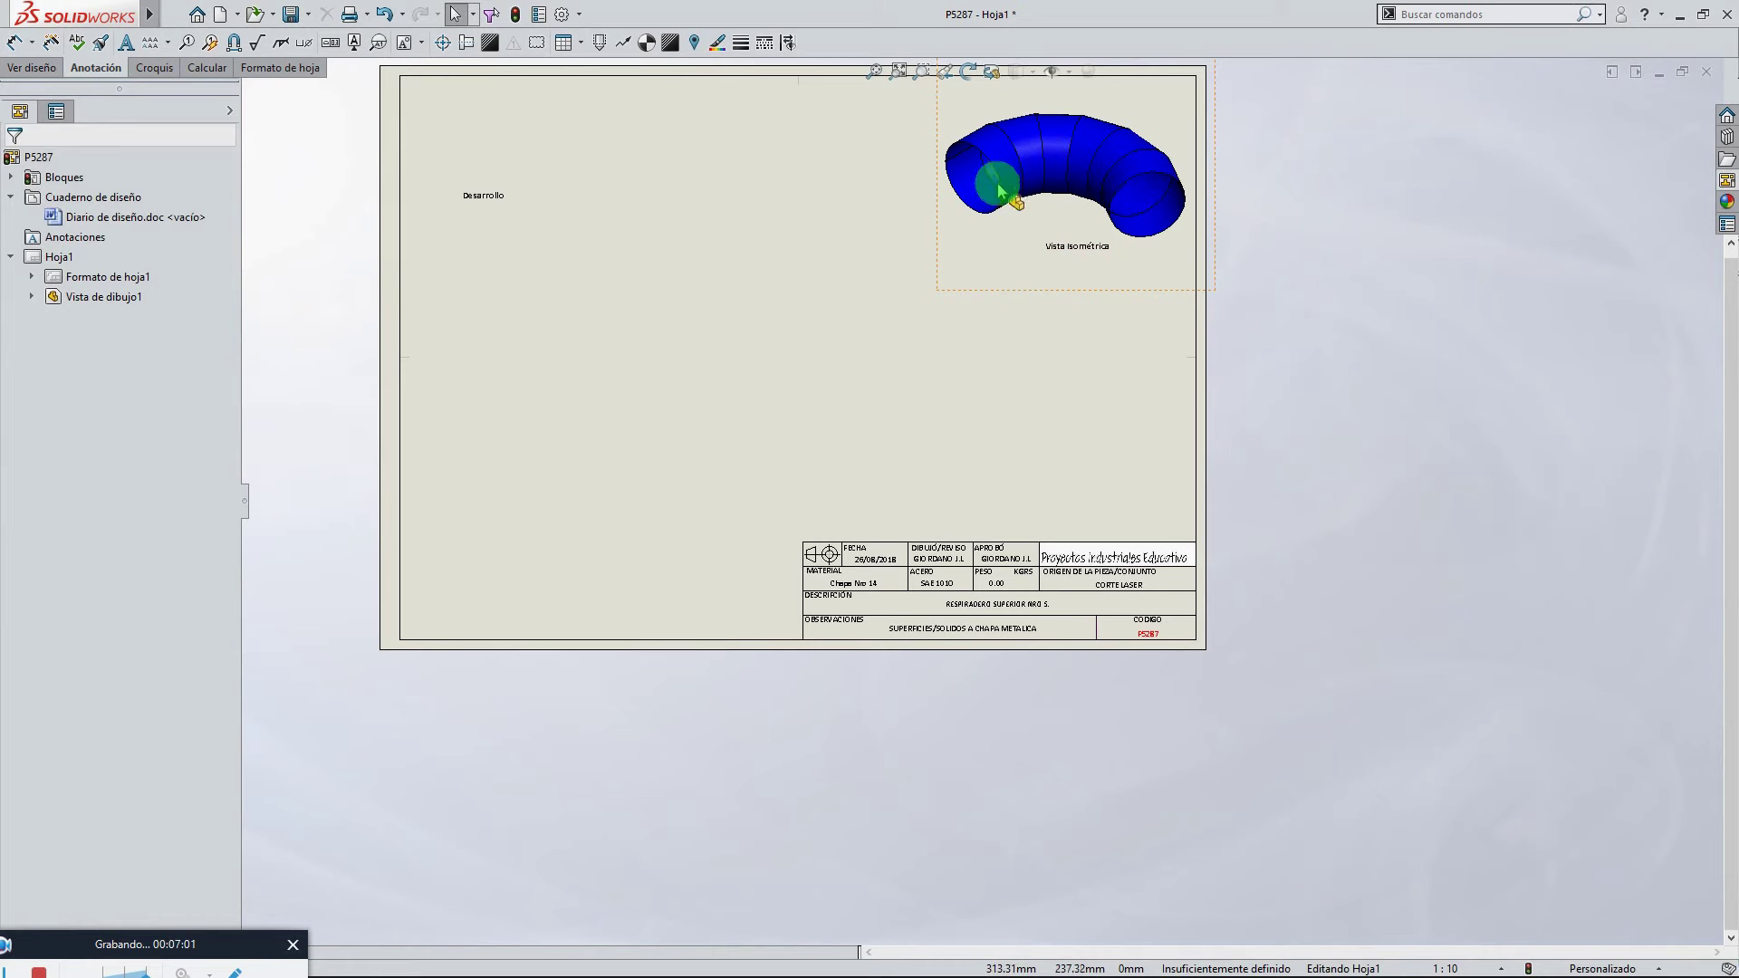
scroll(1043, 199, "down", 2)
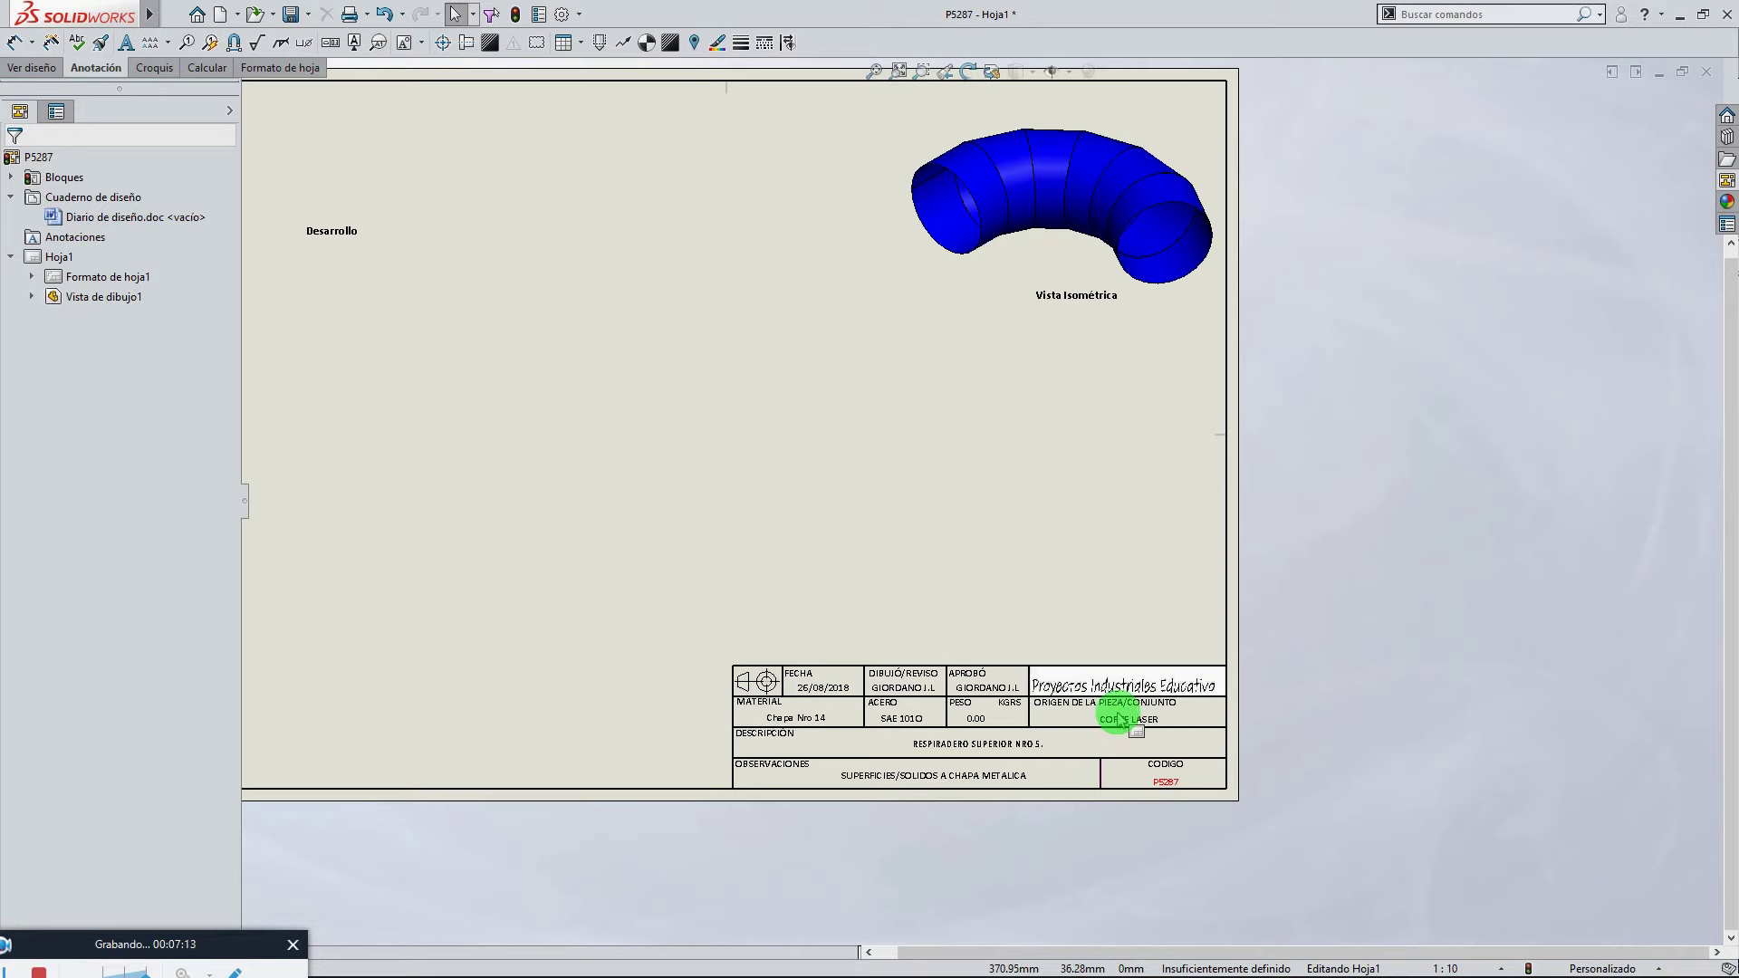
key("z")
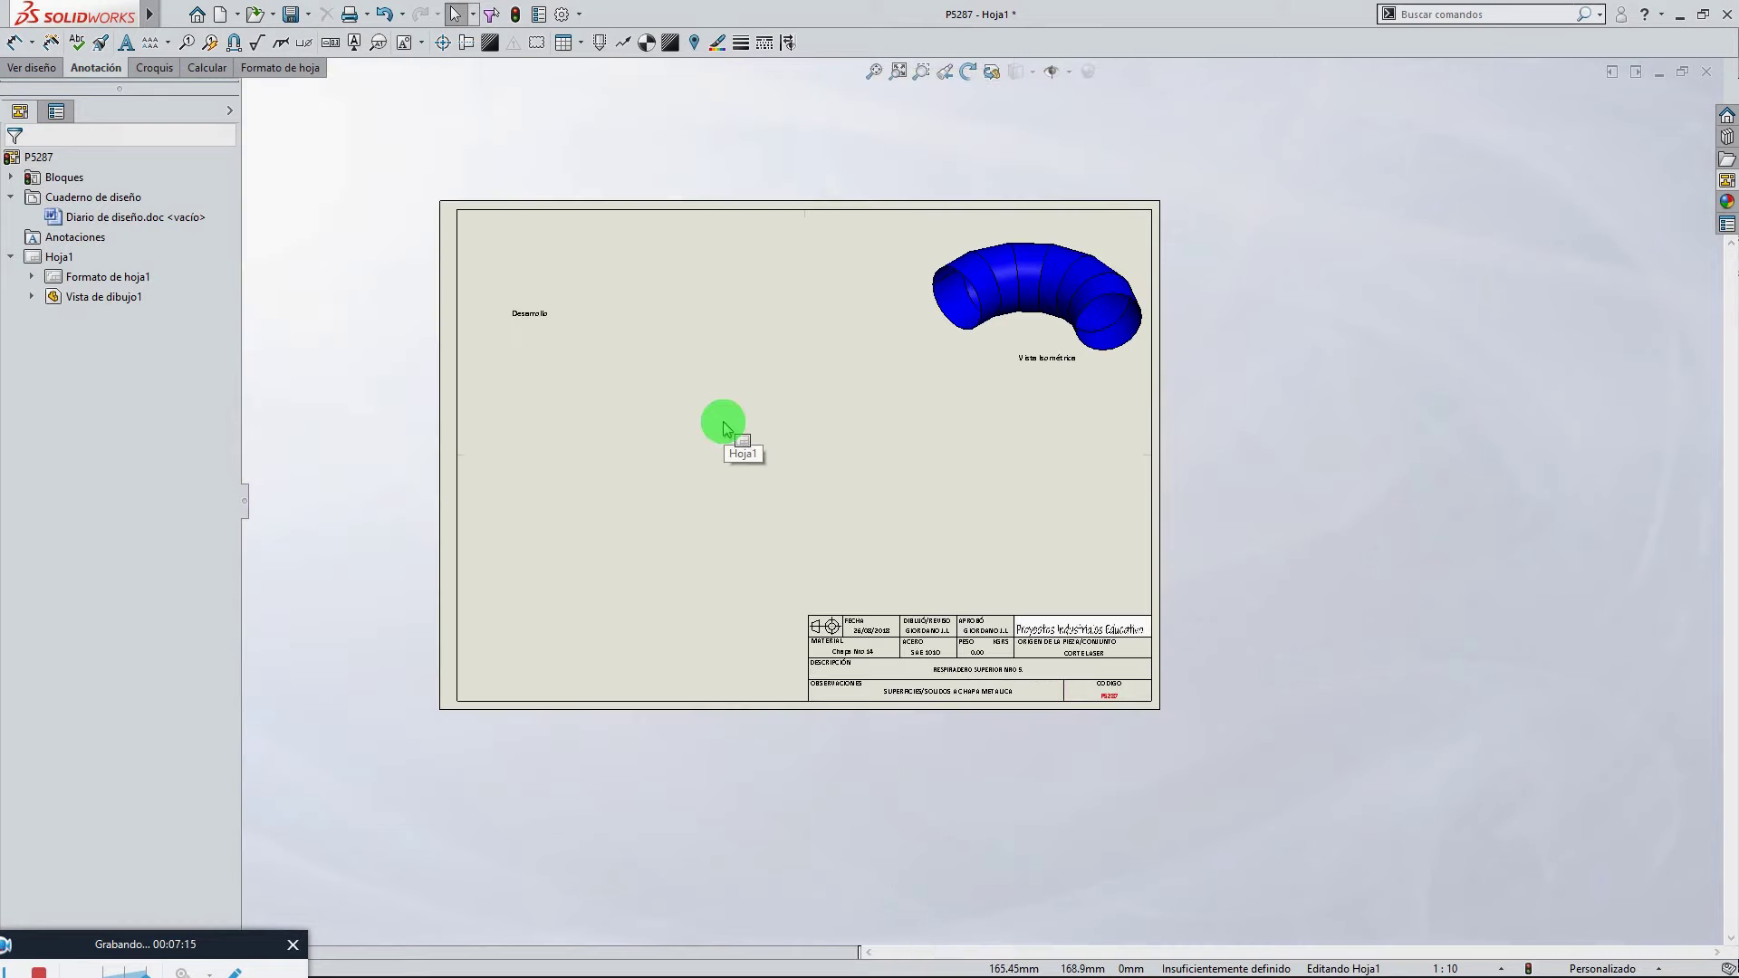
left_click_drag(534, 332, 291, 266)
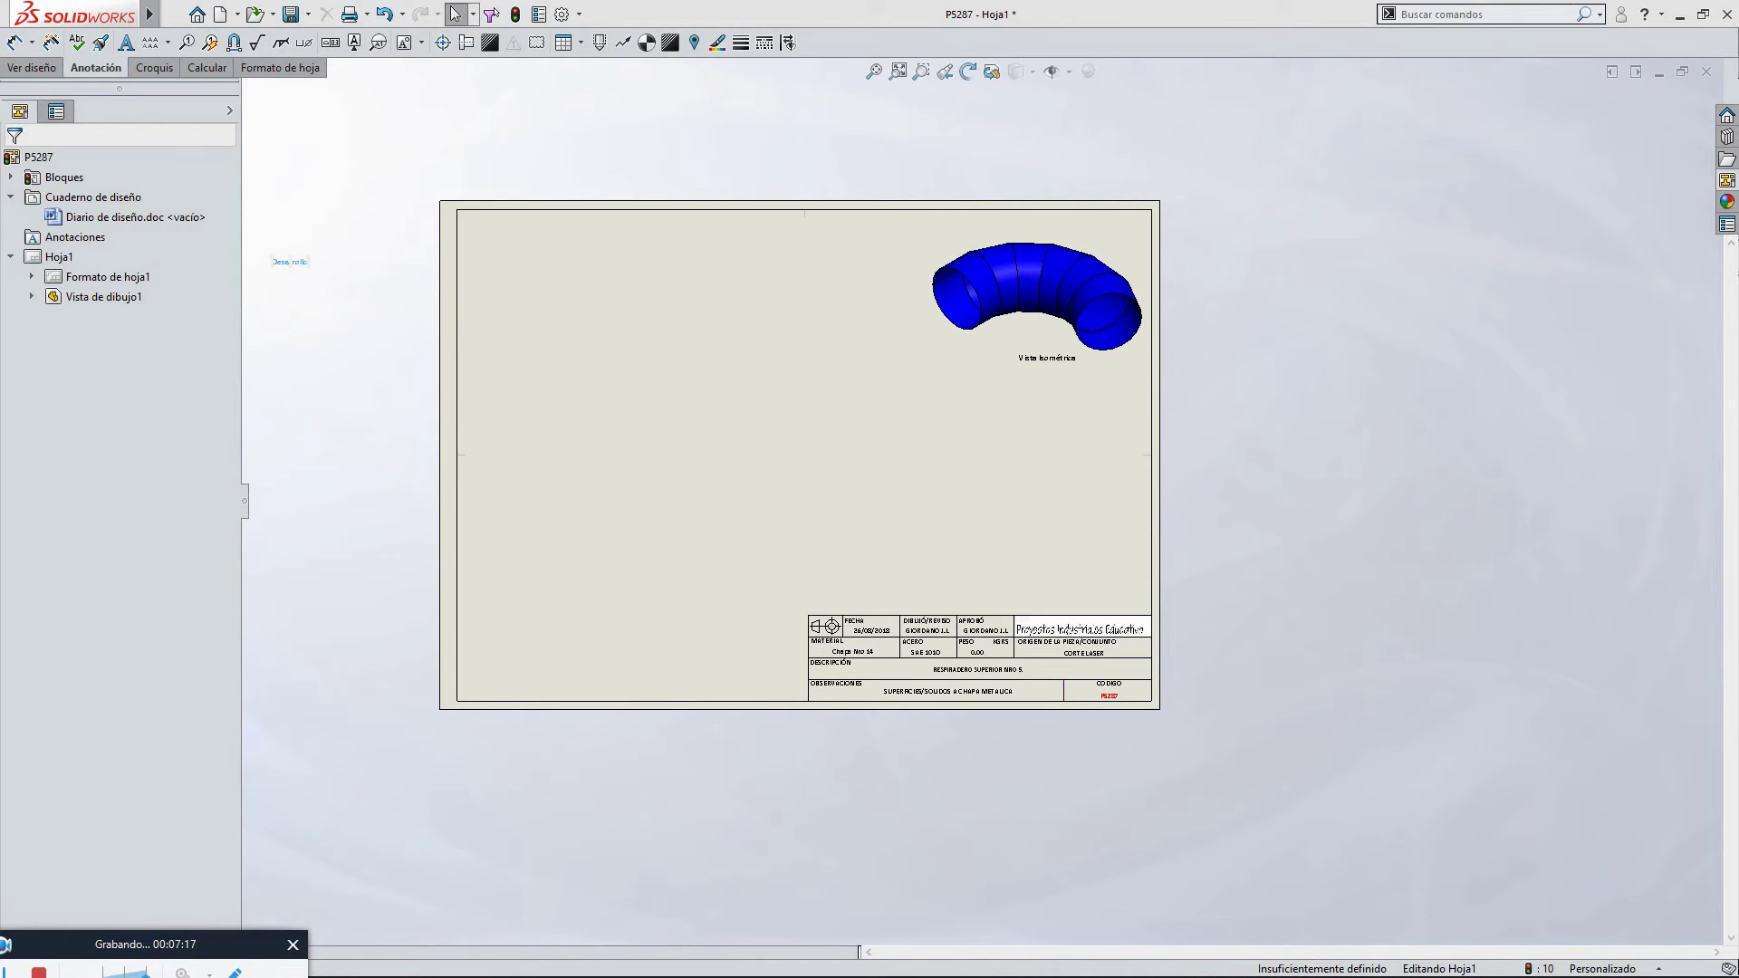
left_click(372, 112)
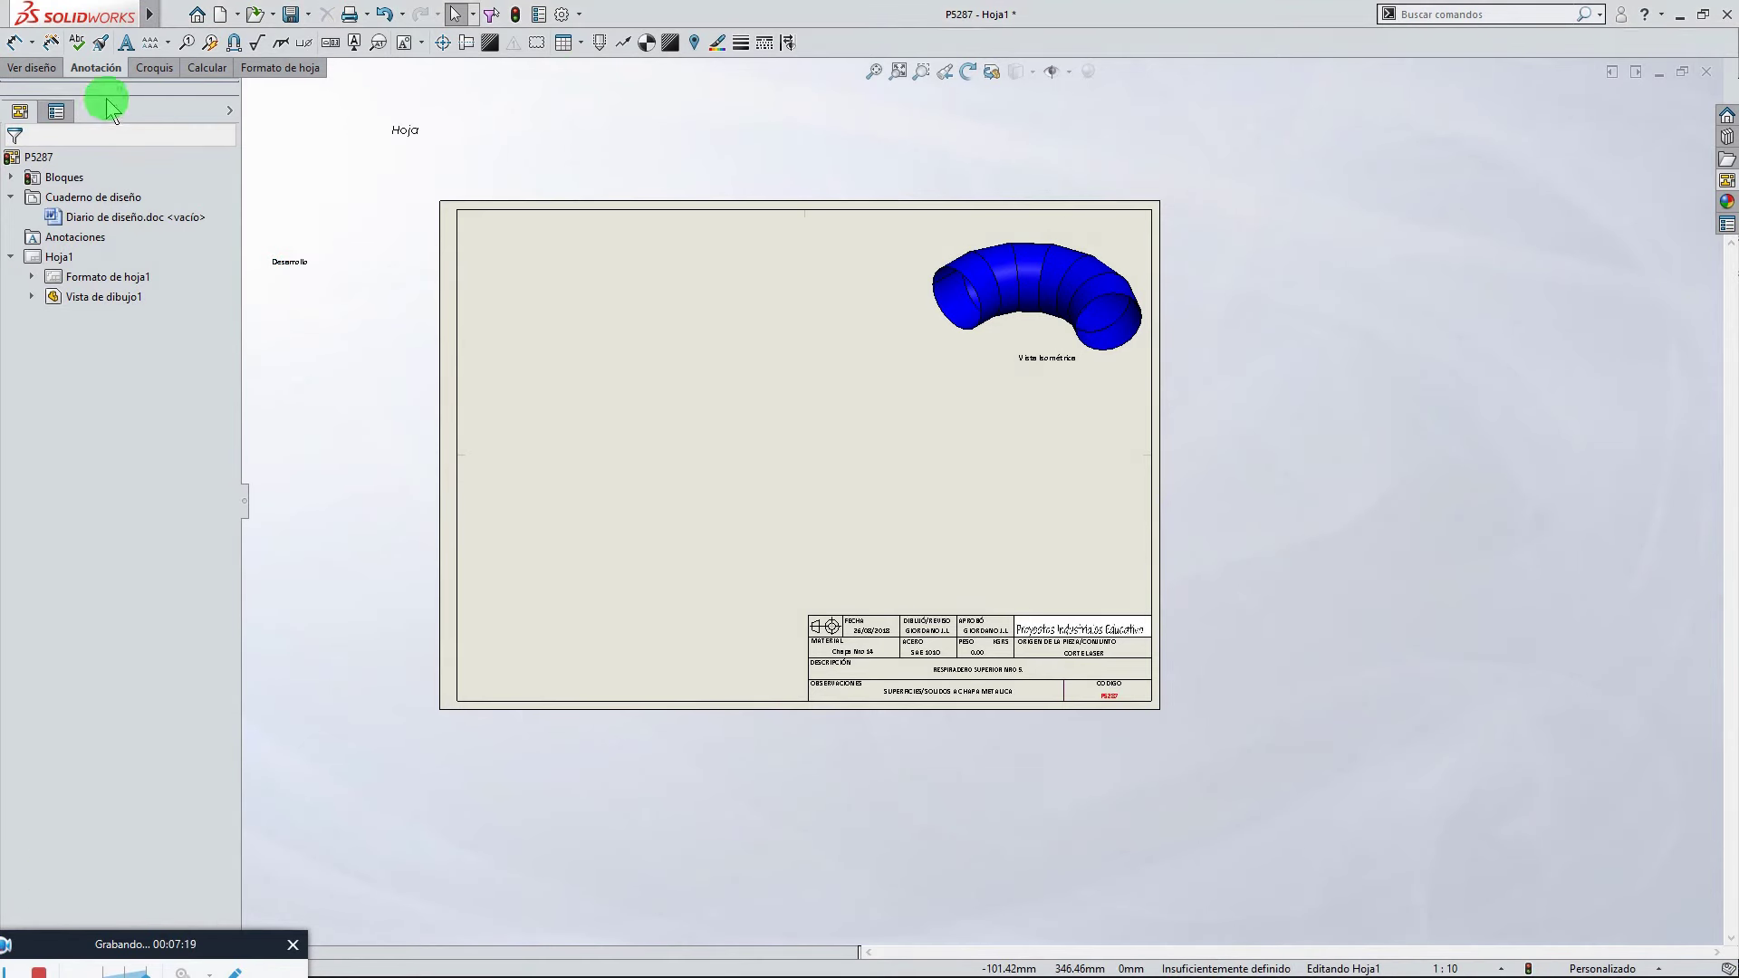
Insert the three standard views of P5287 and arrange them inside the sheet, with the top view below the front view
left_click(54, 70)
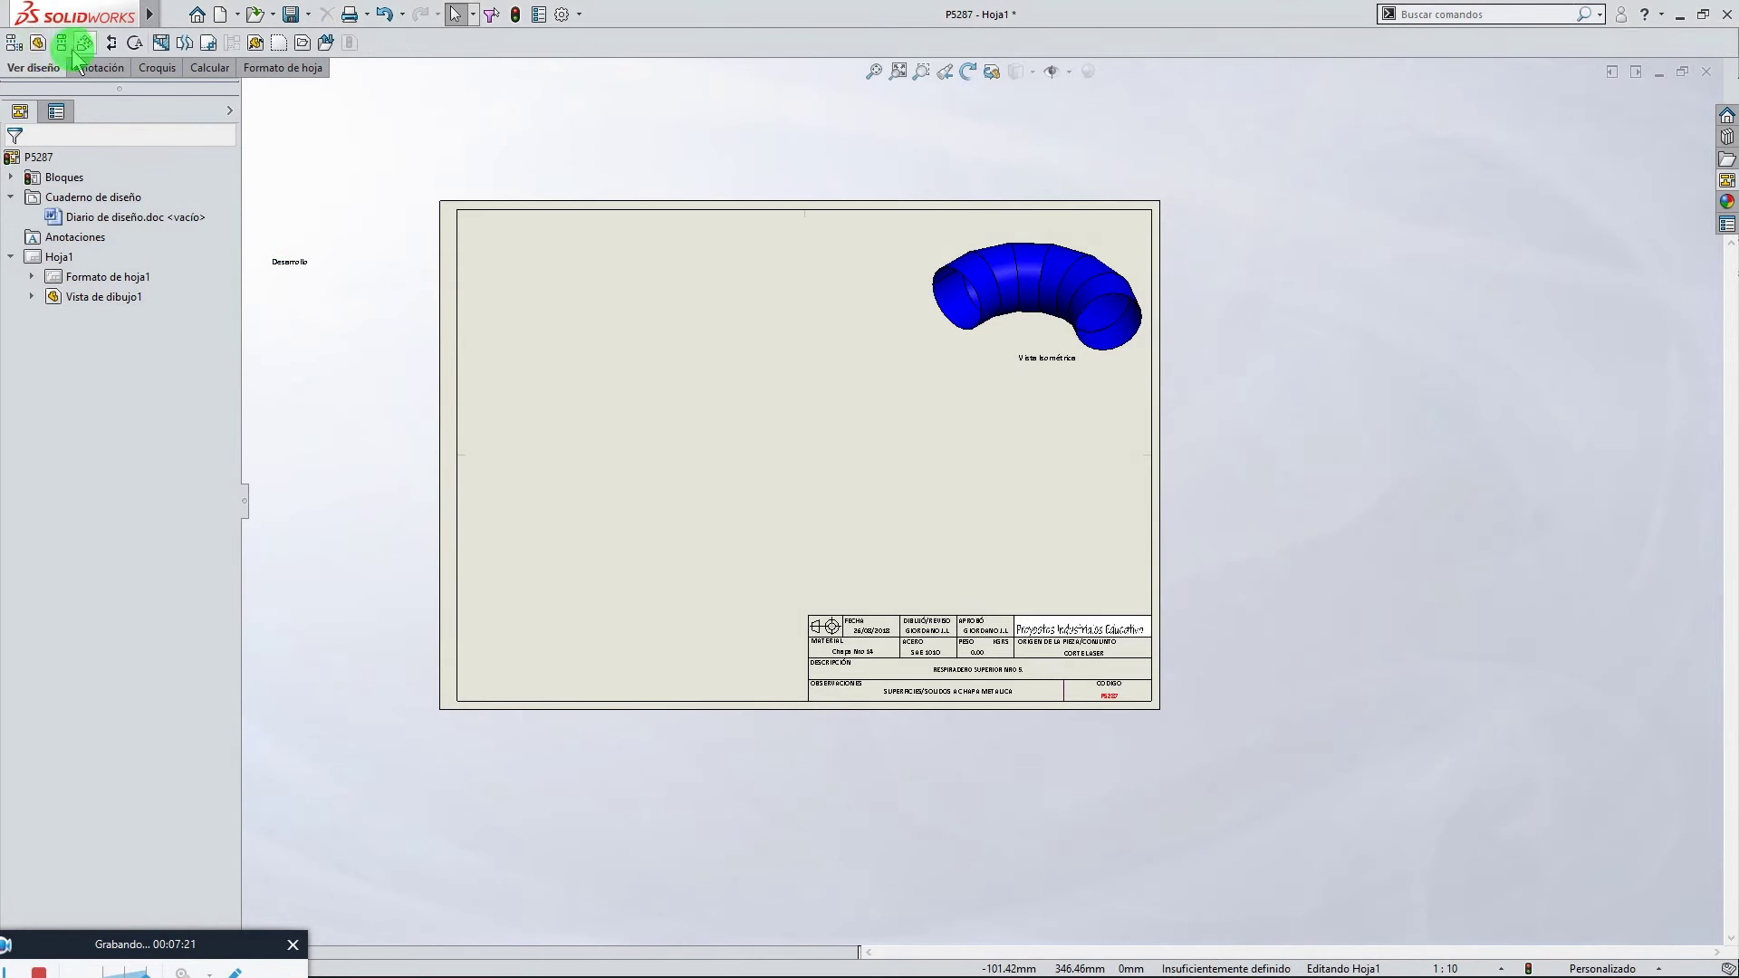
left_click(14, 42)
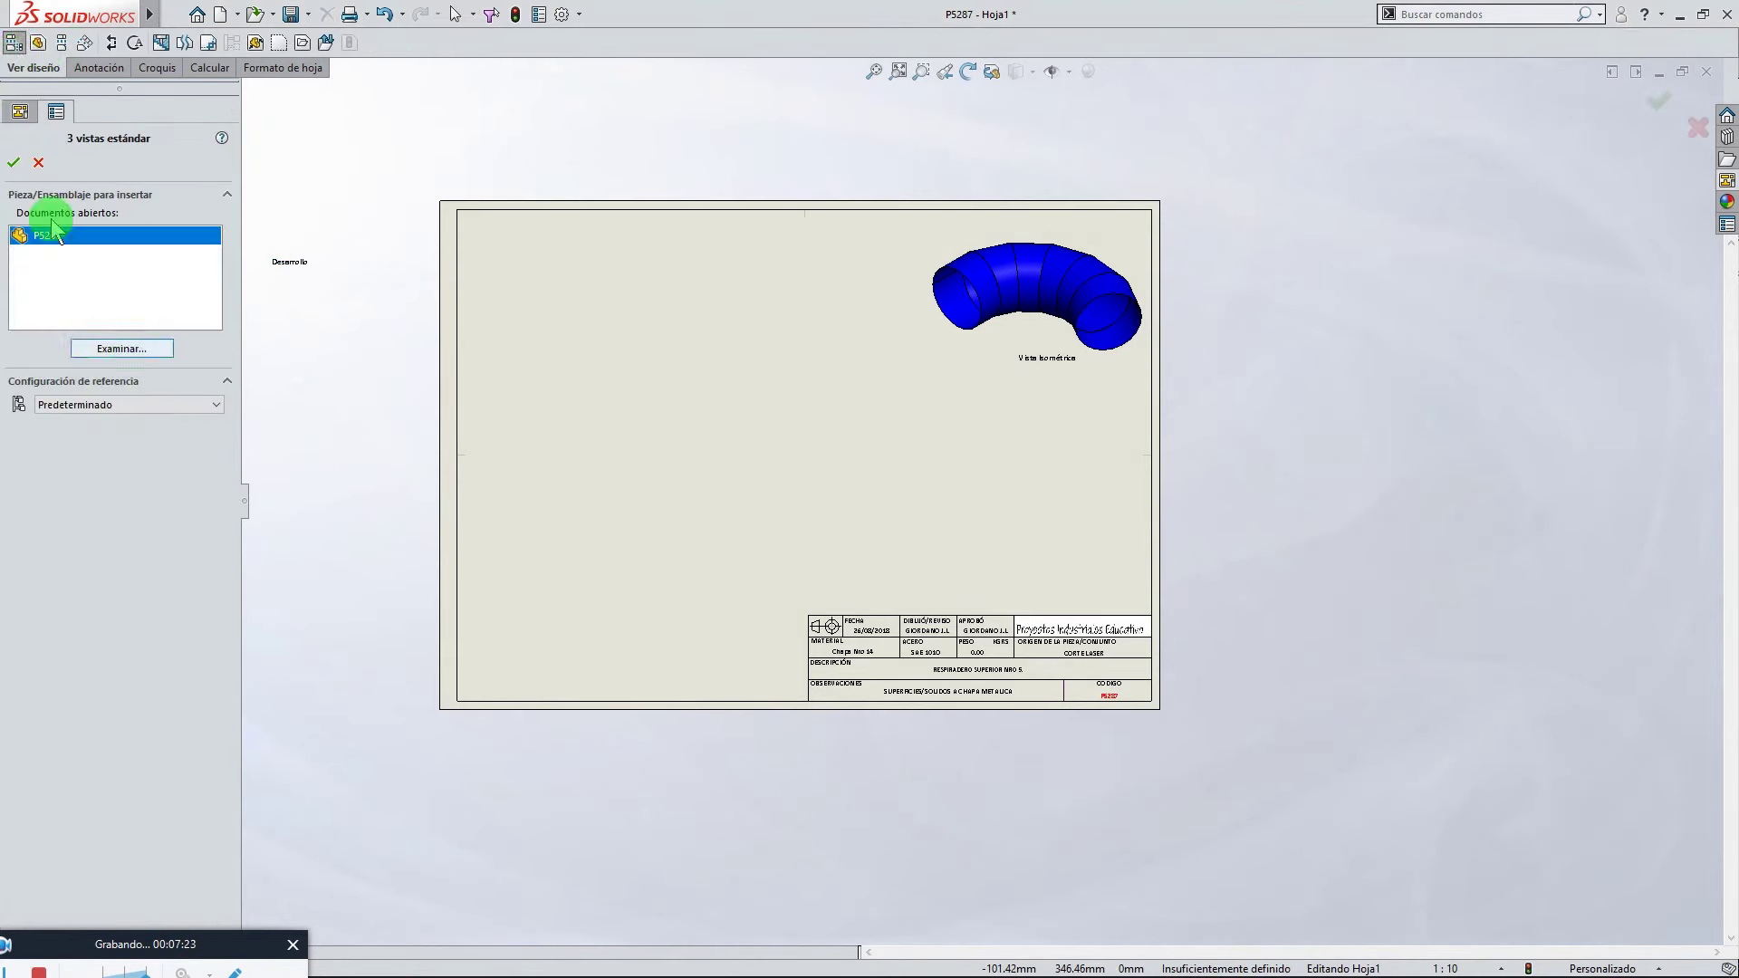
left_click(17, 169)
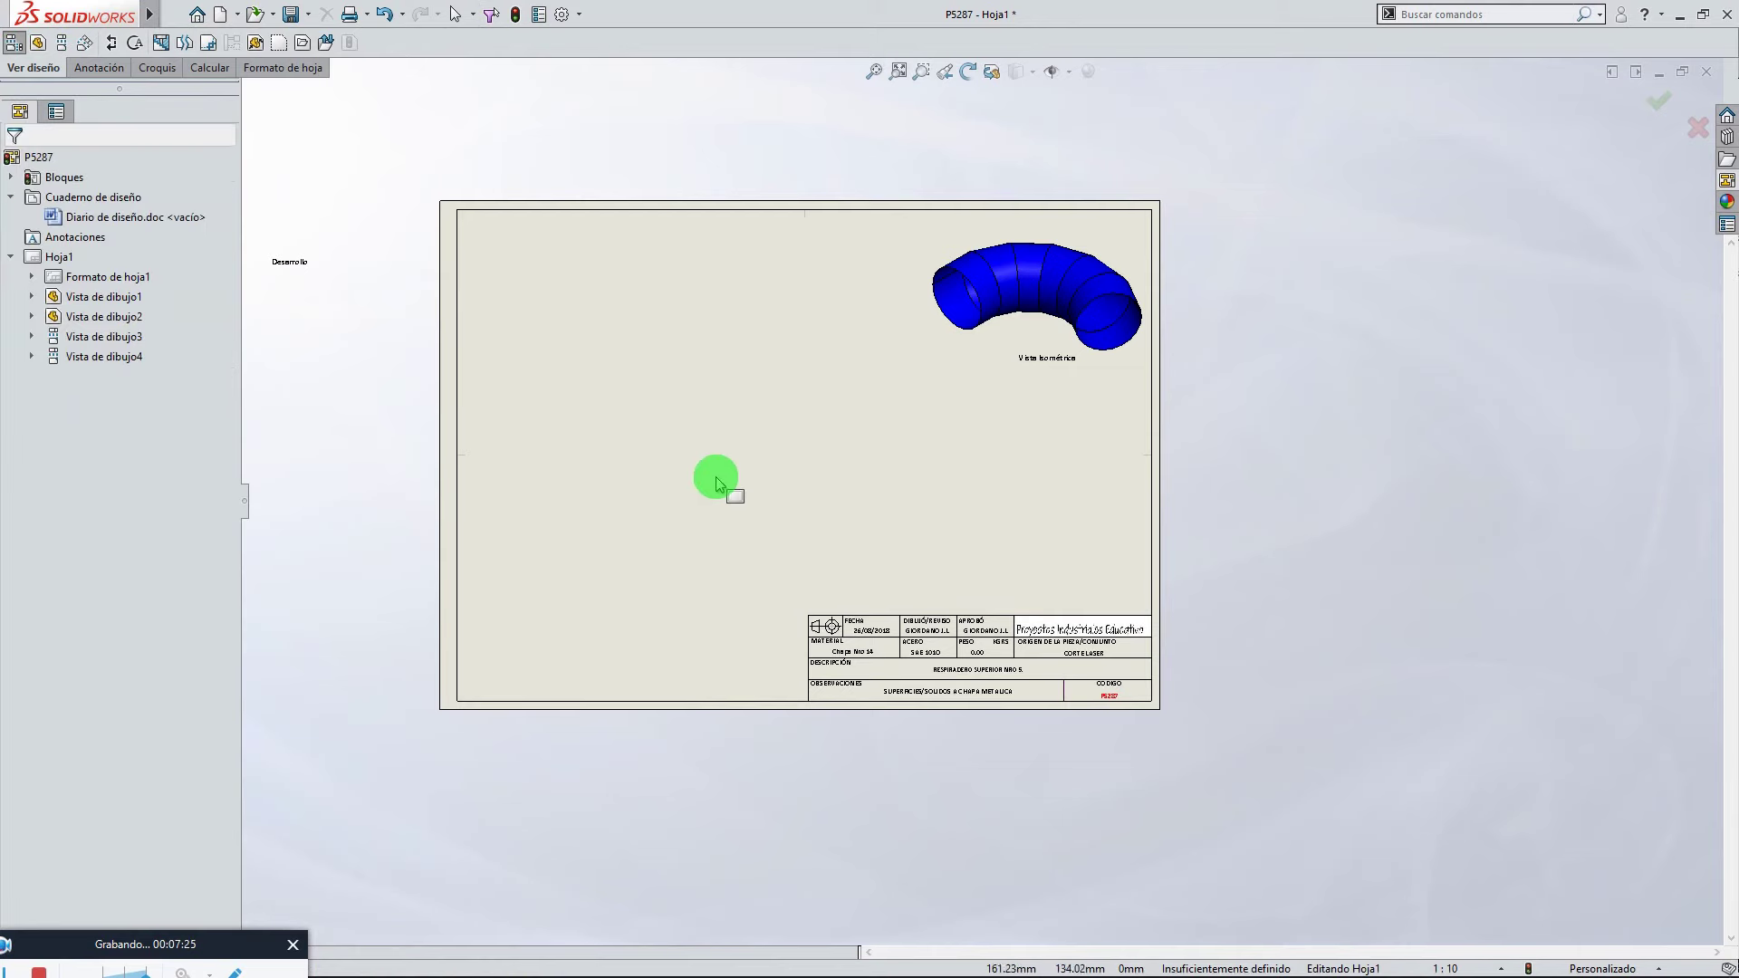
left_click_drag(694, 562, 730, 175)
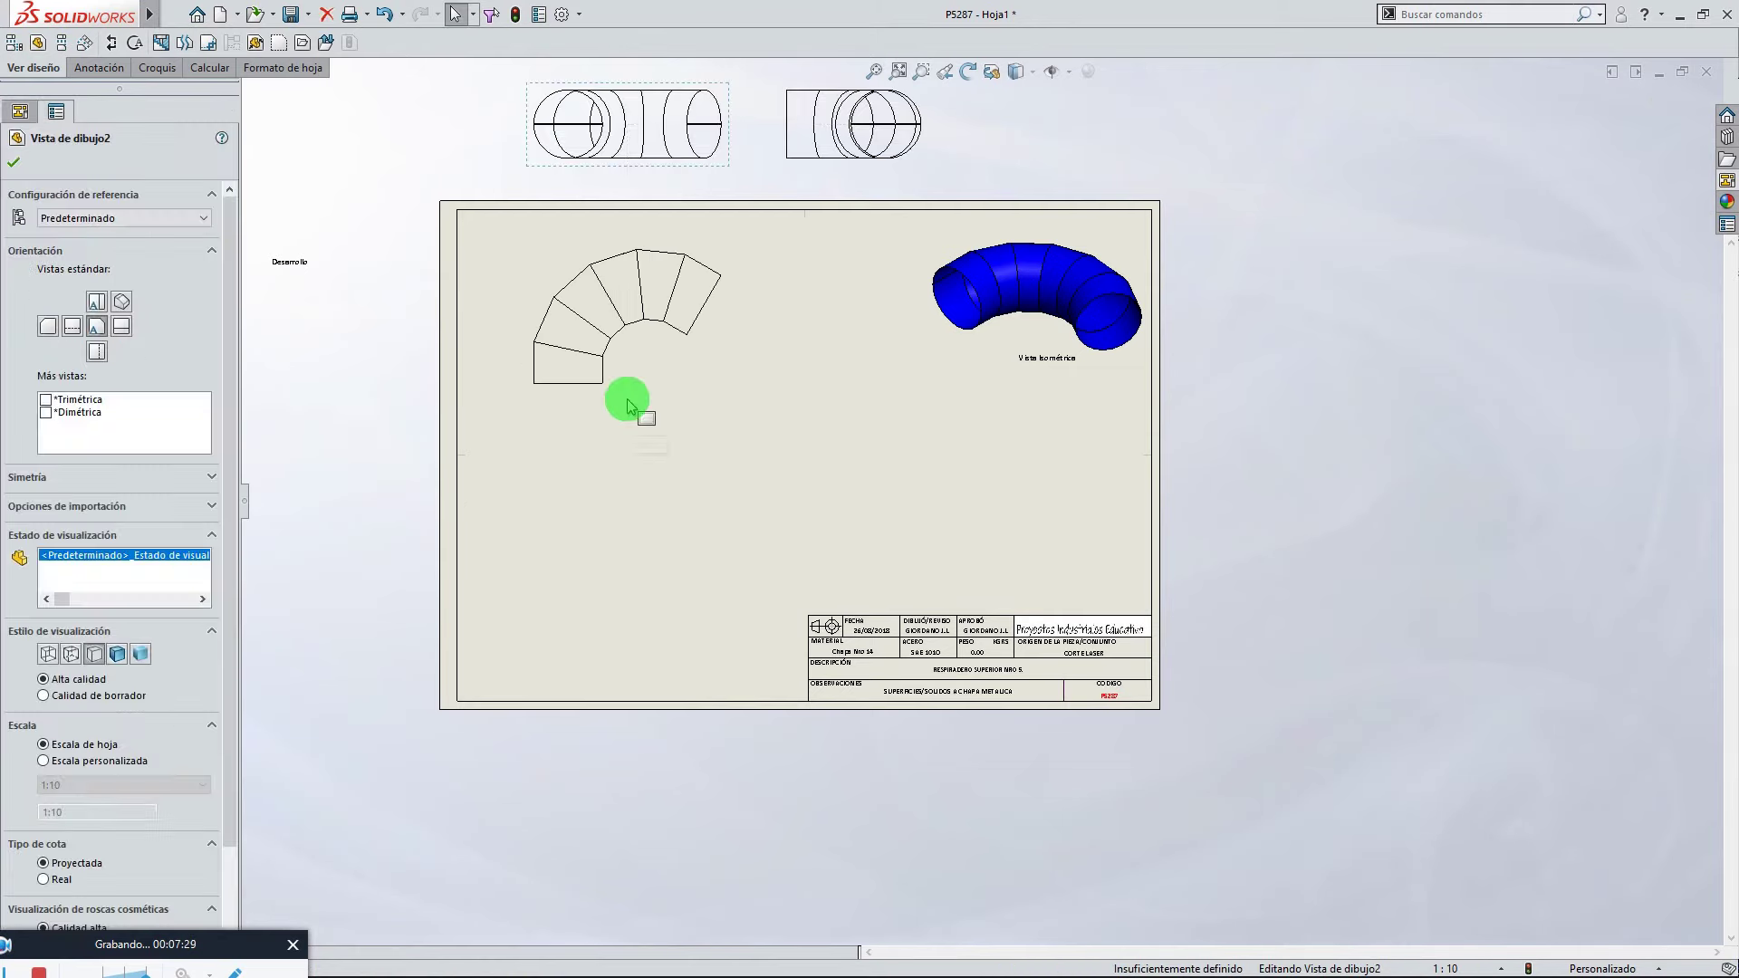
left_click_drag(628, 401, 593, 634)
left_click_drag(724, 145, 687, 367)
left_click(854, 458)
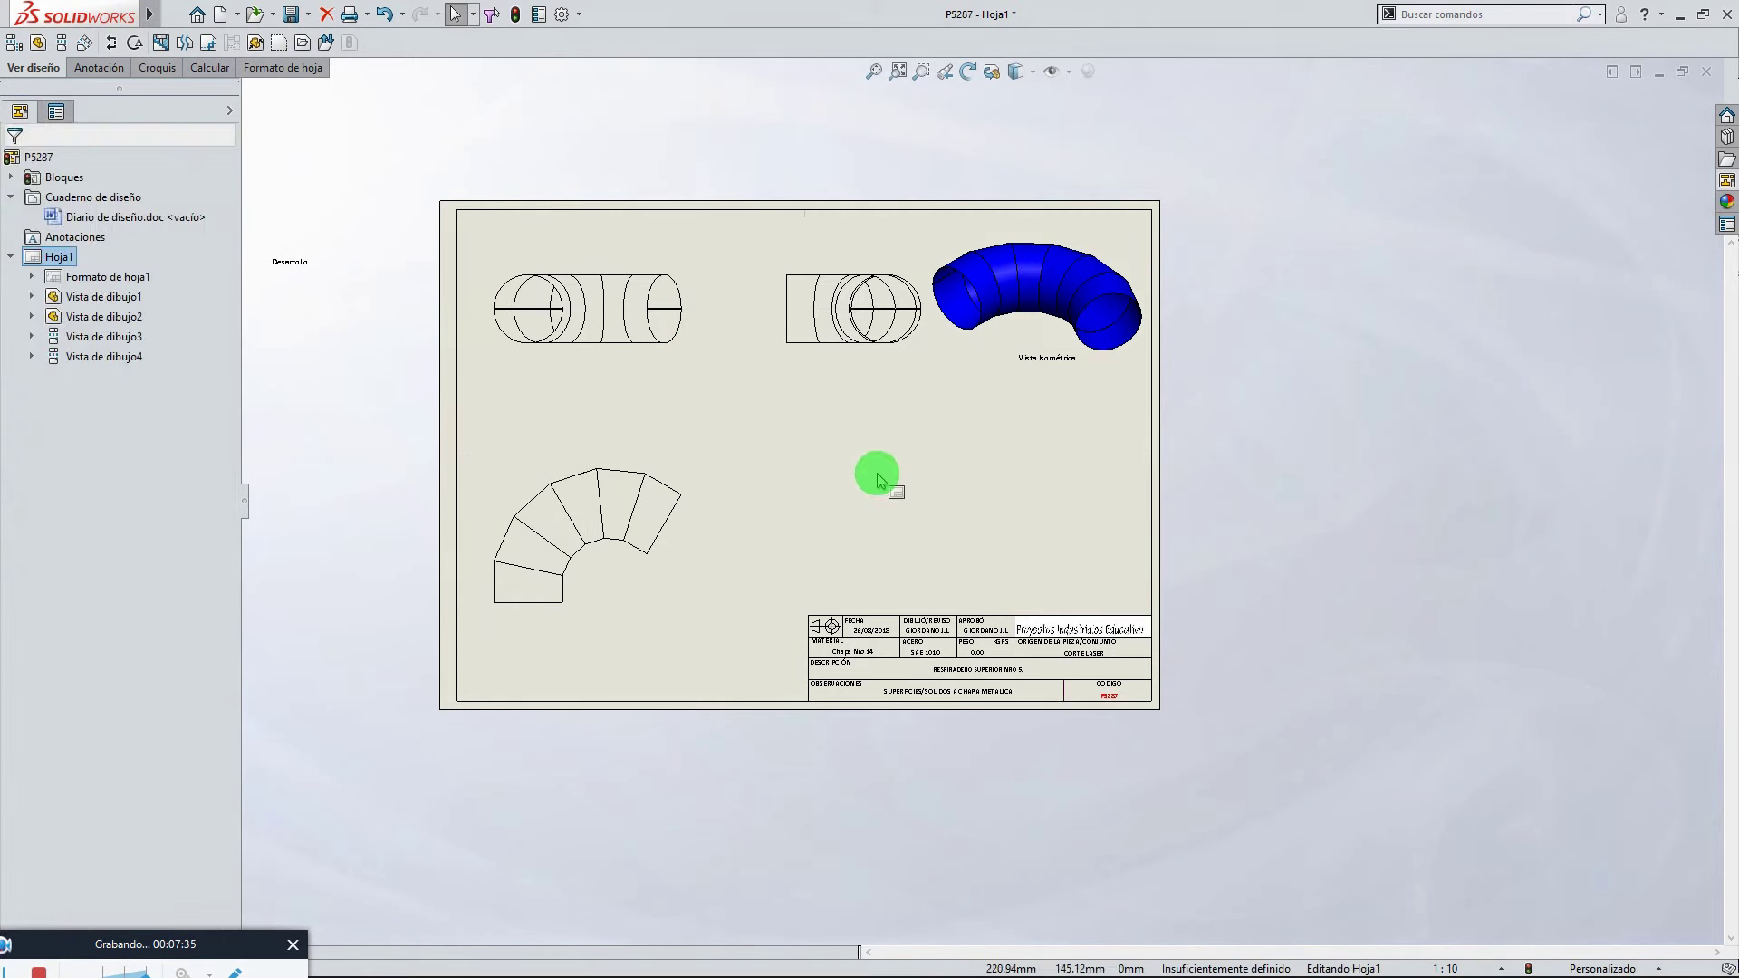
Move the side view closer to the front view on the drawing sheet
left_click_drag(817, 367, 788, 368)
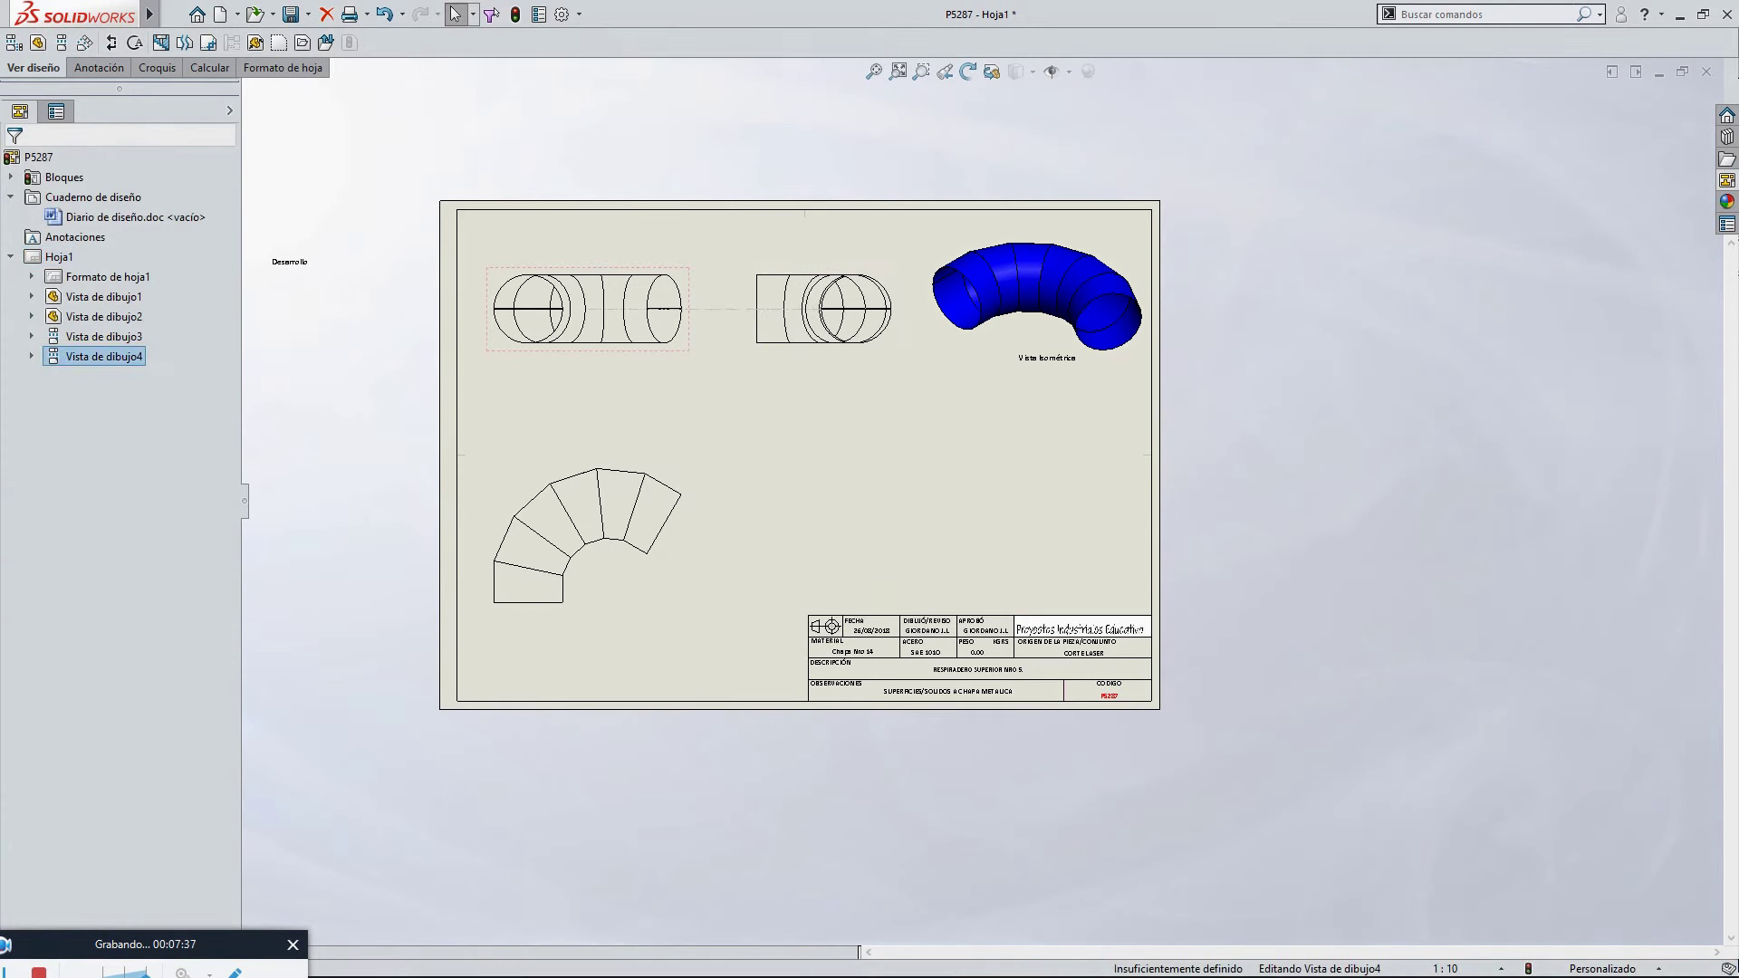
left_click(1301, 497)
Open the P5287 part from the drawing's isometric view
scroll(966, 633, "down", 5)
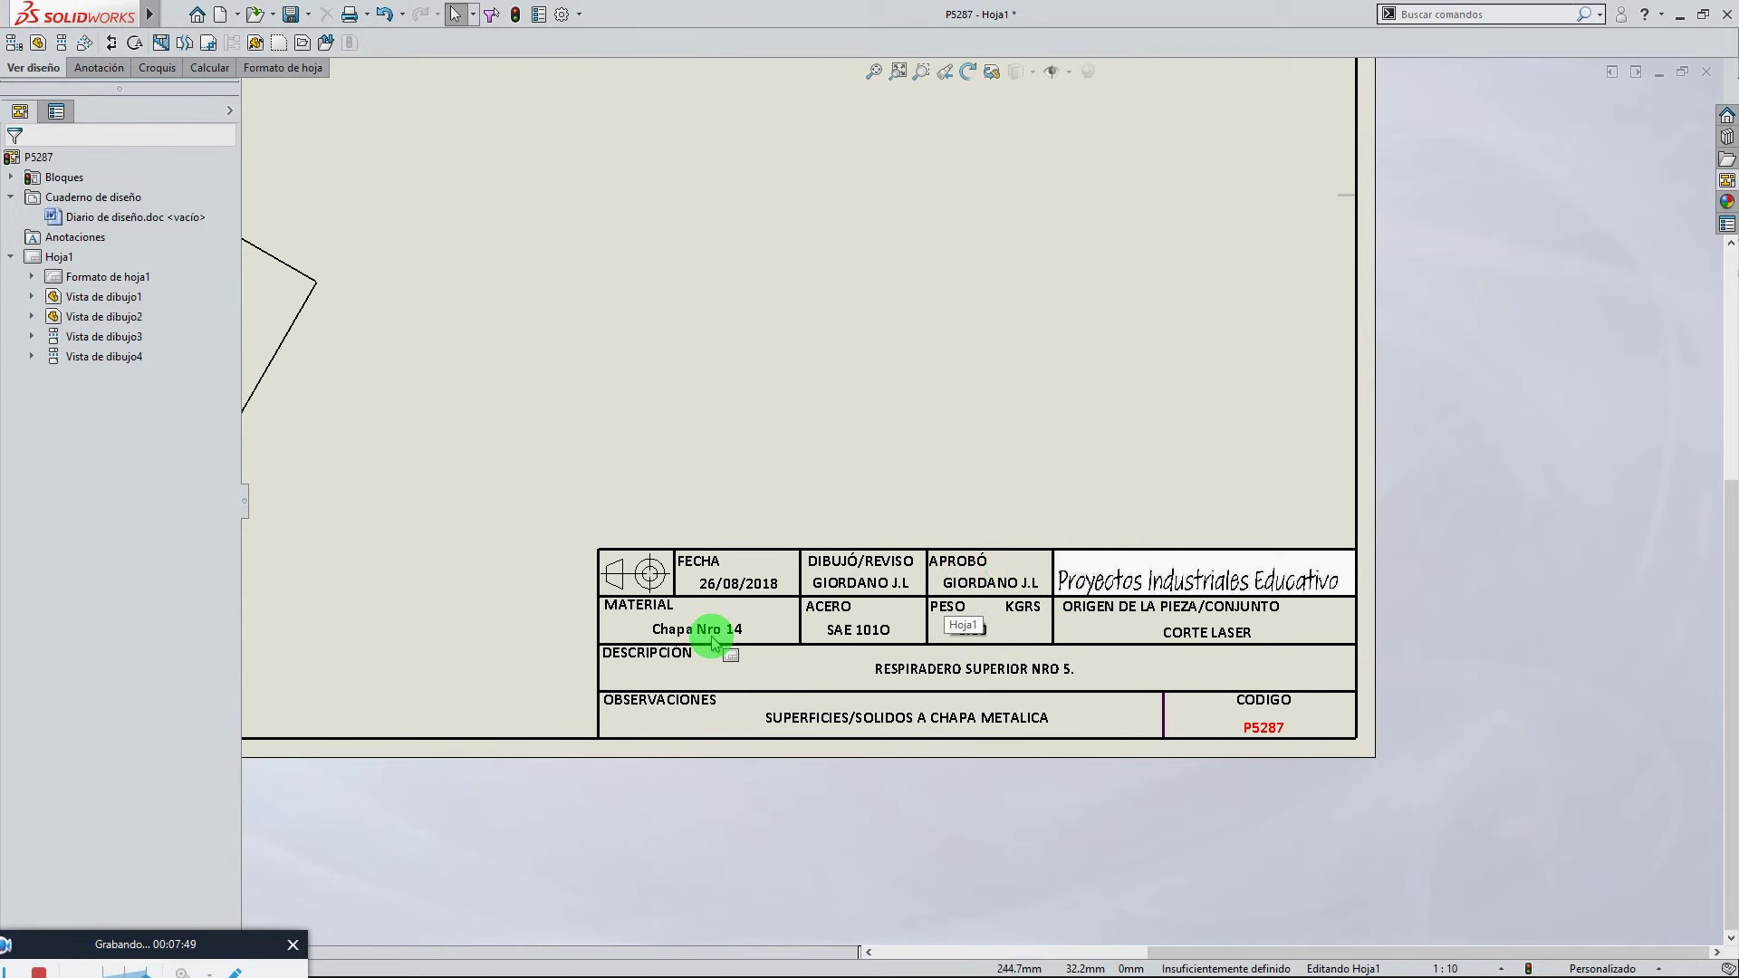
scroll(899, 383, "up", 4)
scroll(1010, 315, "down", 2)
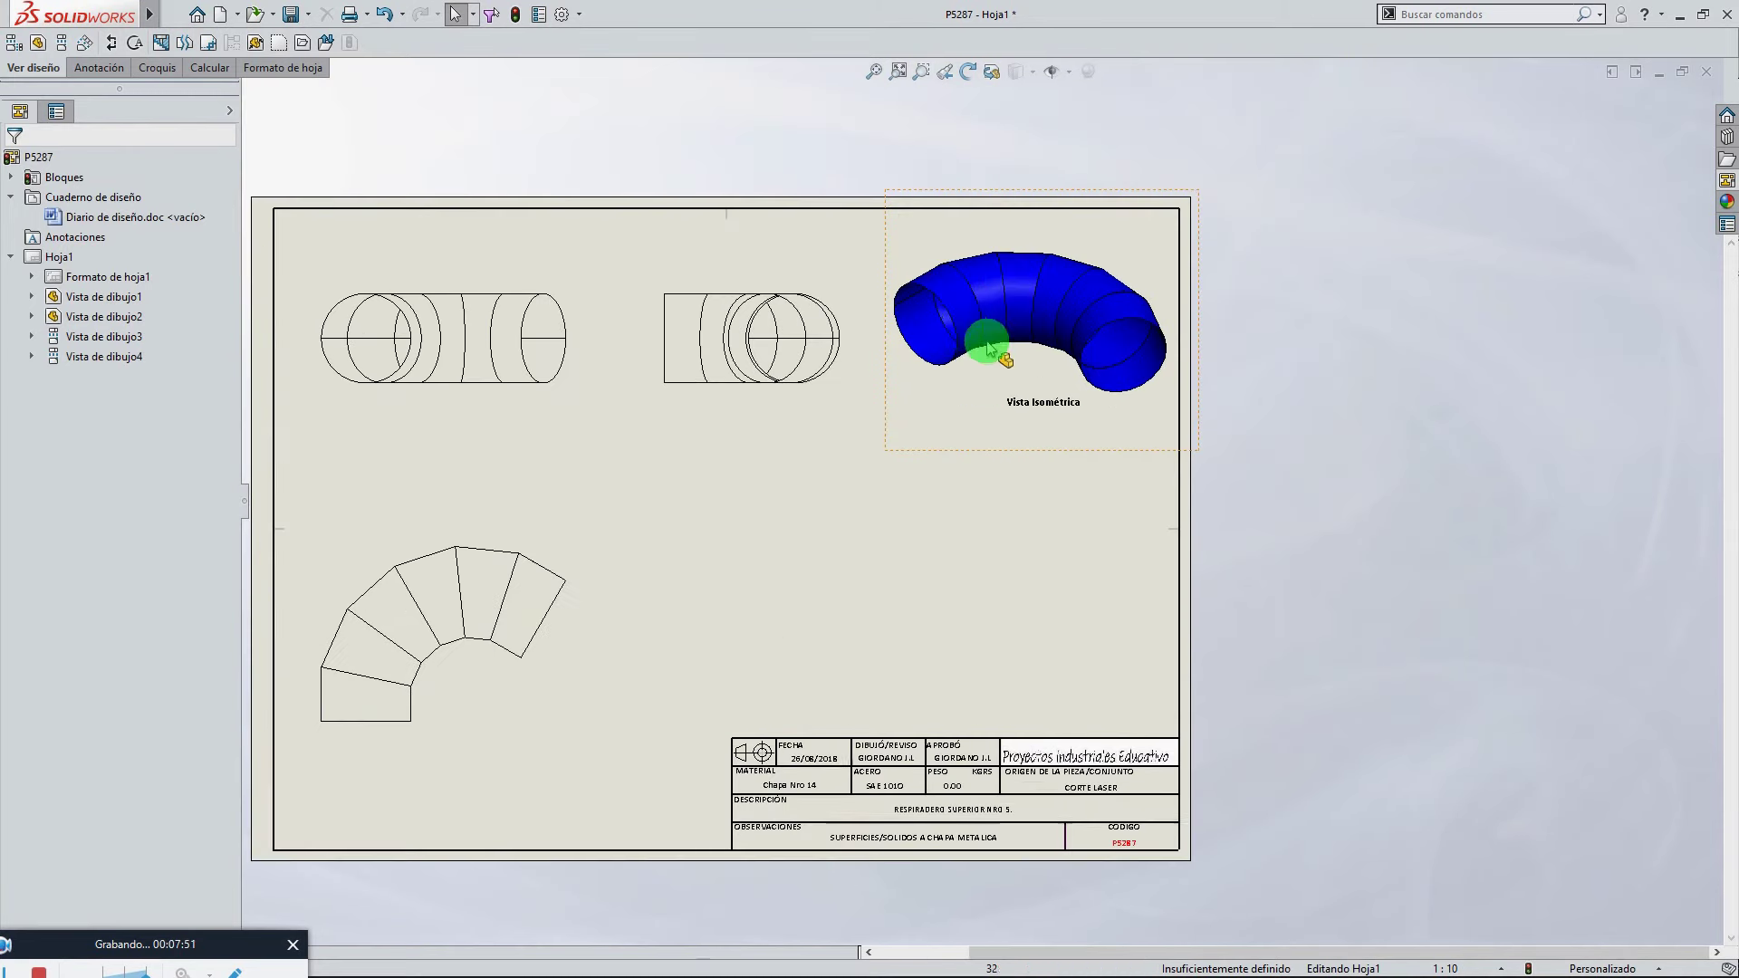
left_click(962, 324)
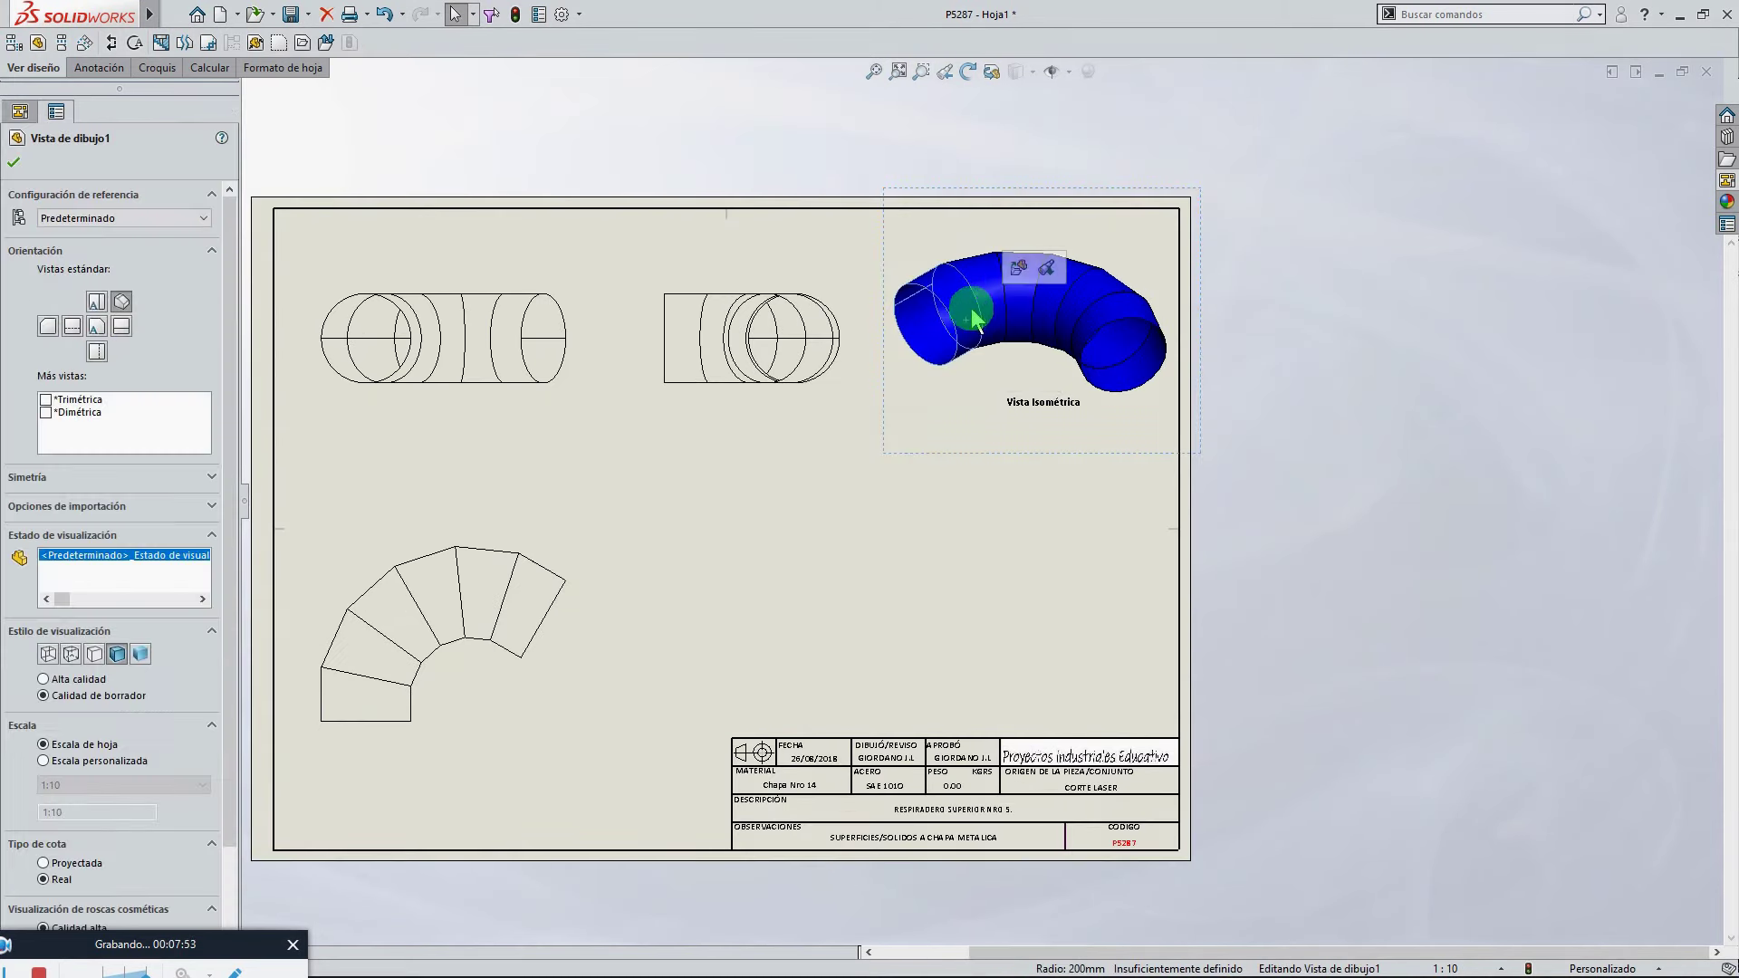
double_click(1014, 273)
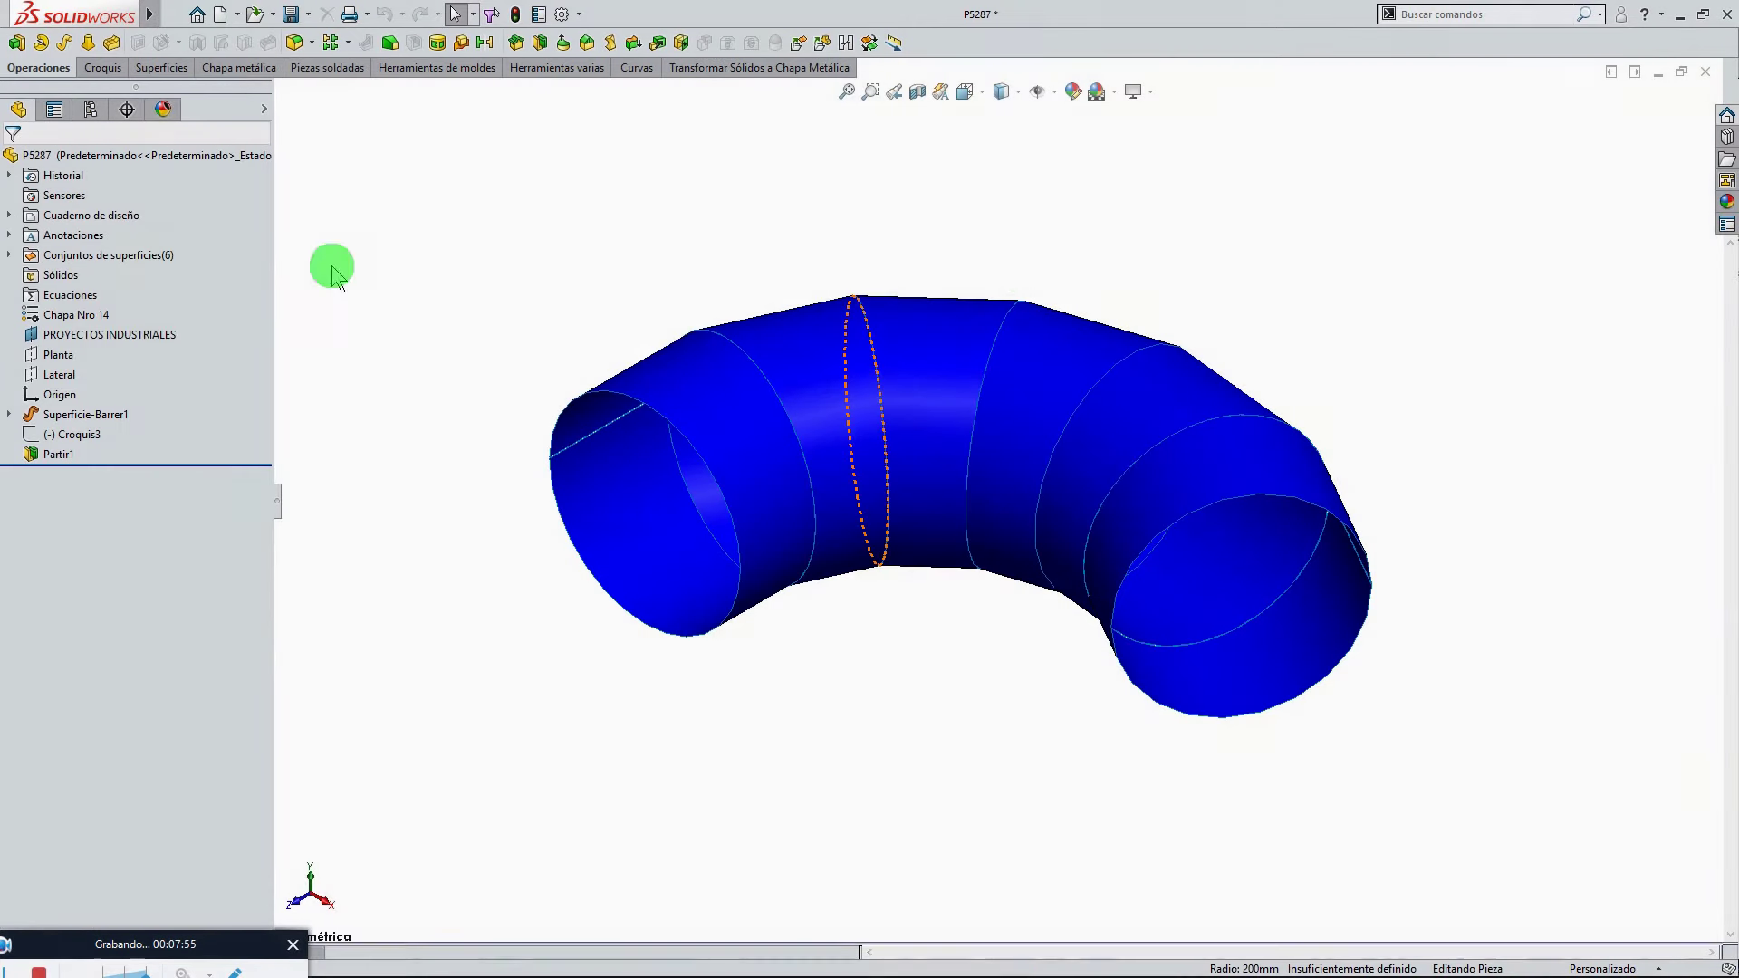
Set the part's Aprobó custom property to INGENIERÍA, apply it and rebuild the part
left_click(1720, 232)
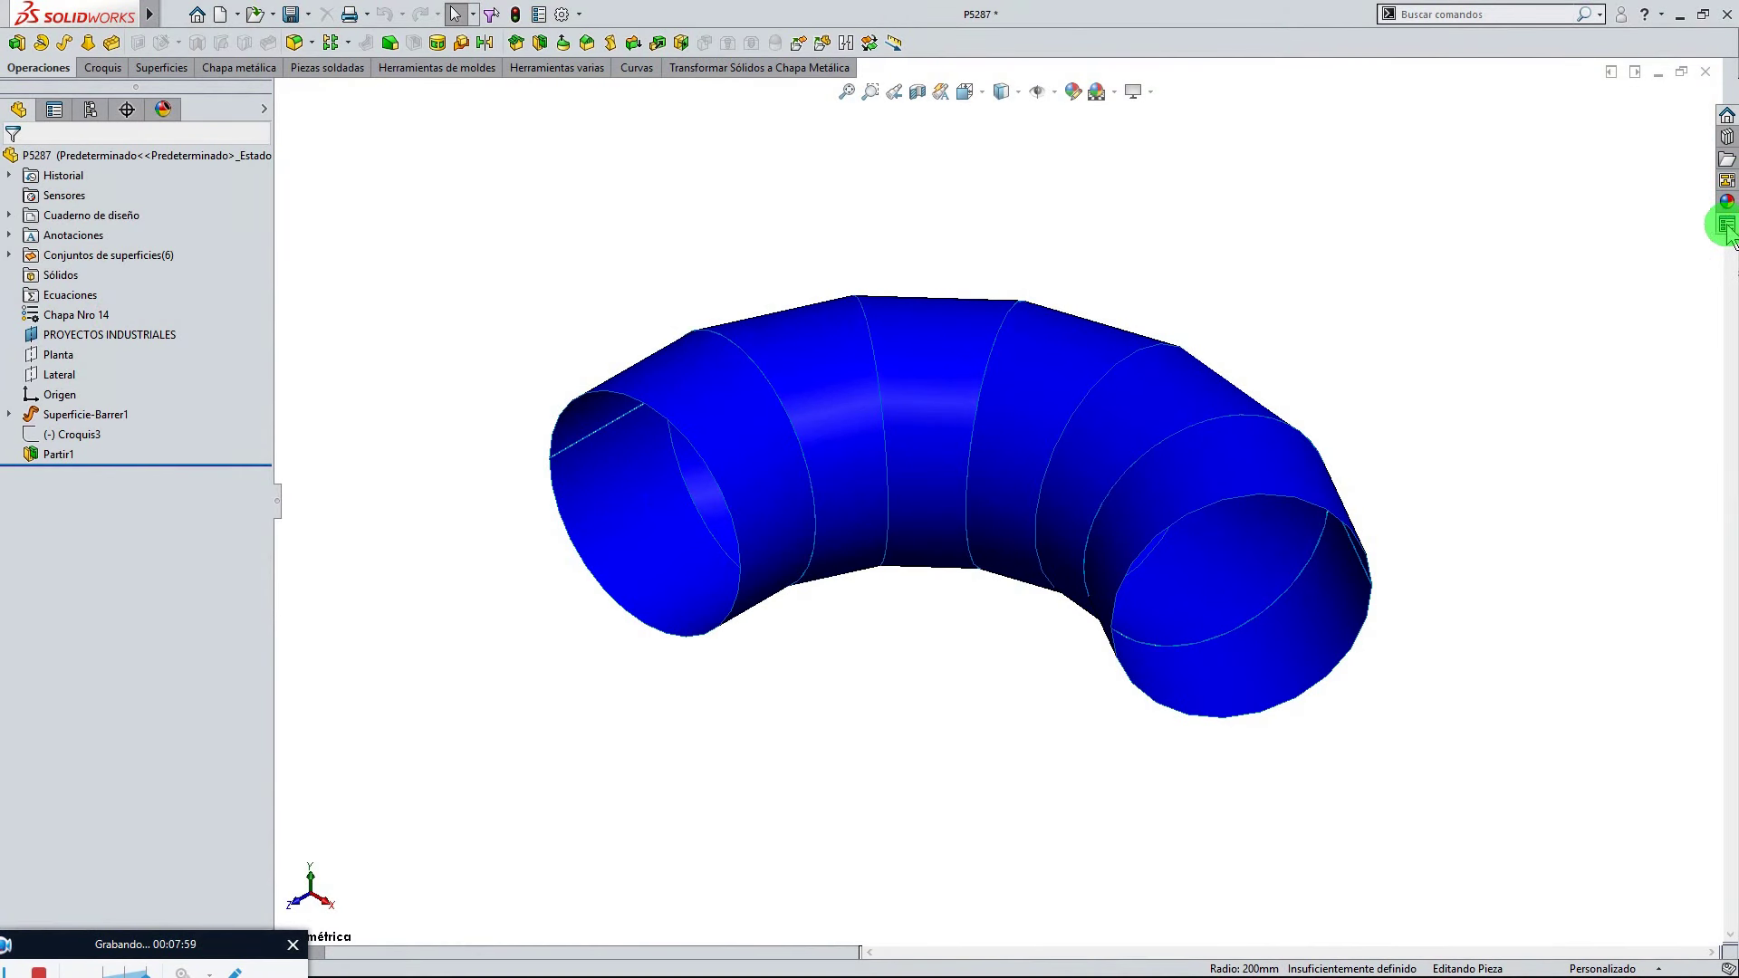
left_click(1507, 426)
left_click(1547, 438)
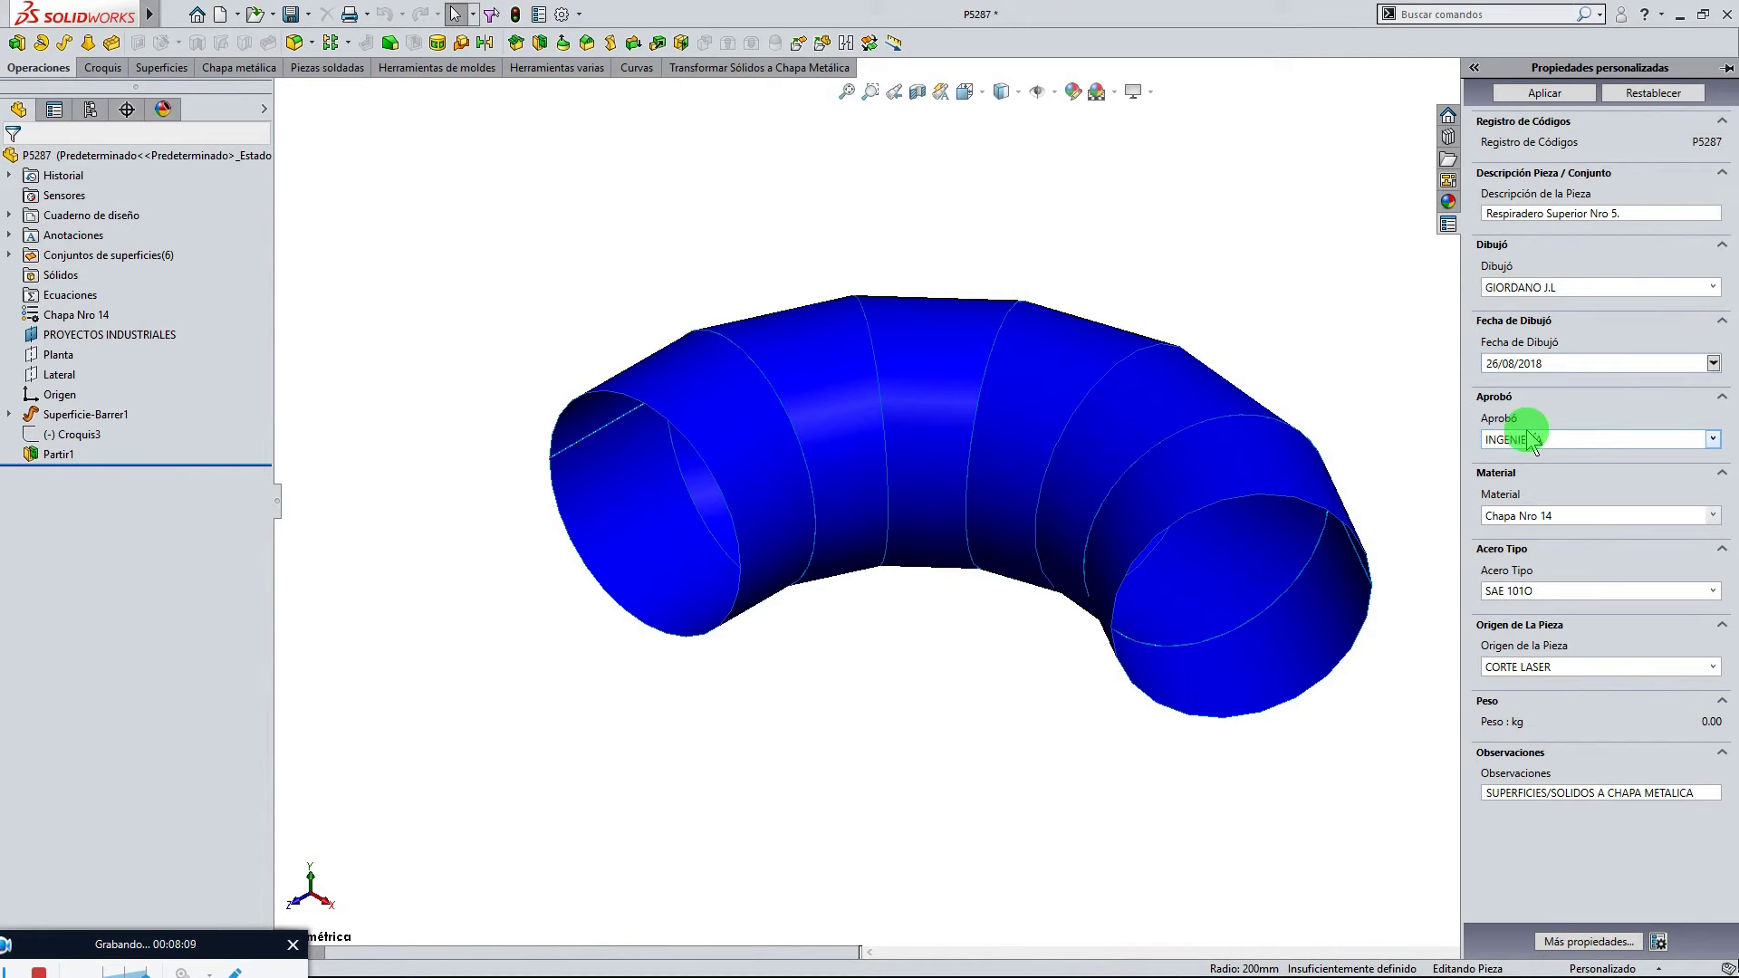
left_click(1530, 94)
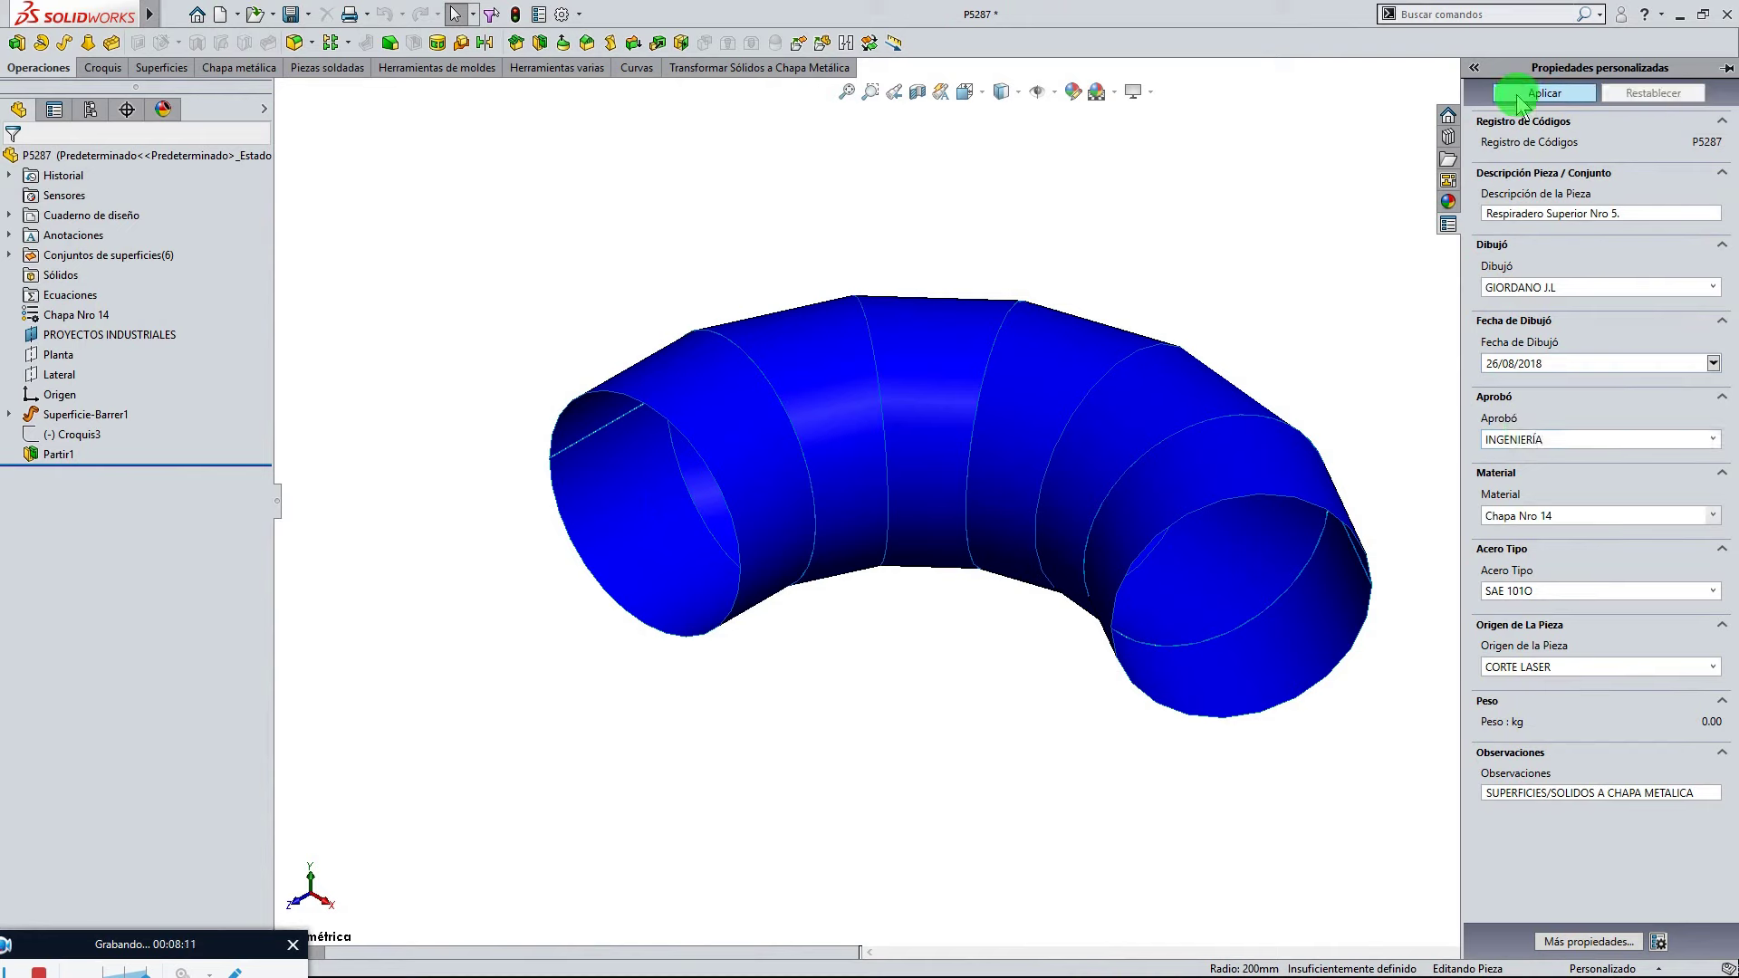
left_click(514, 15)
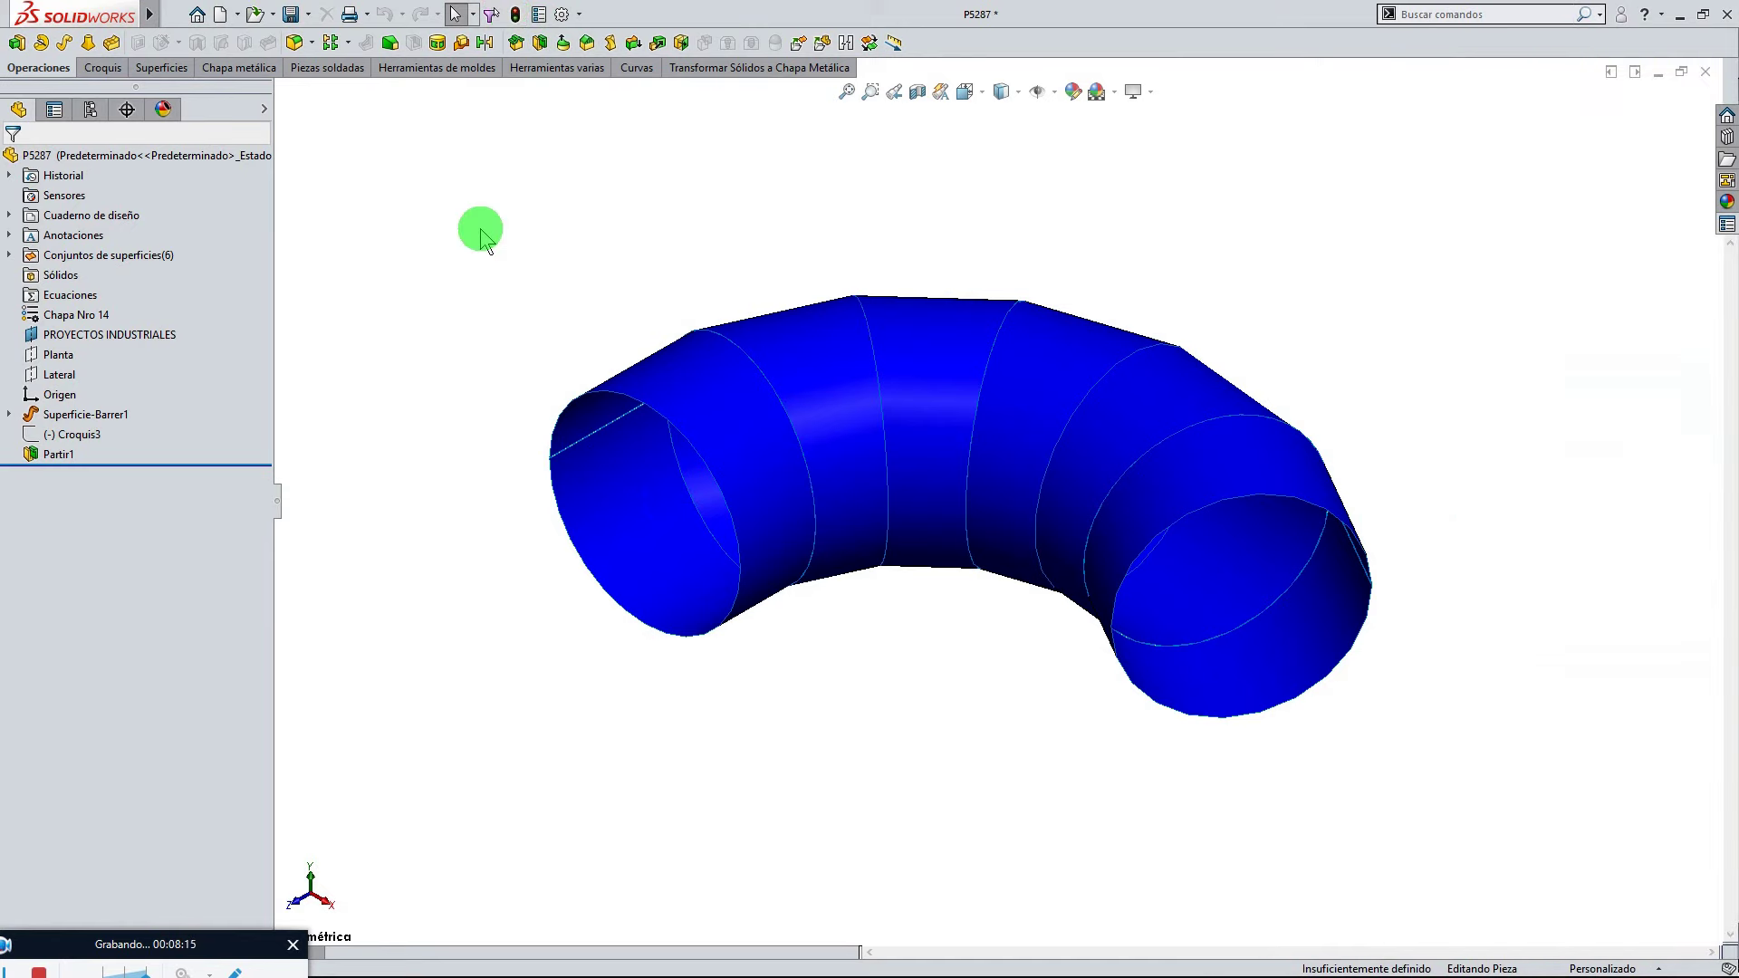
Change the part's material to Chapa Nro 16 from the Chapa comun category
right_click(63, 319)
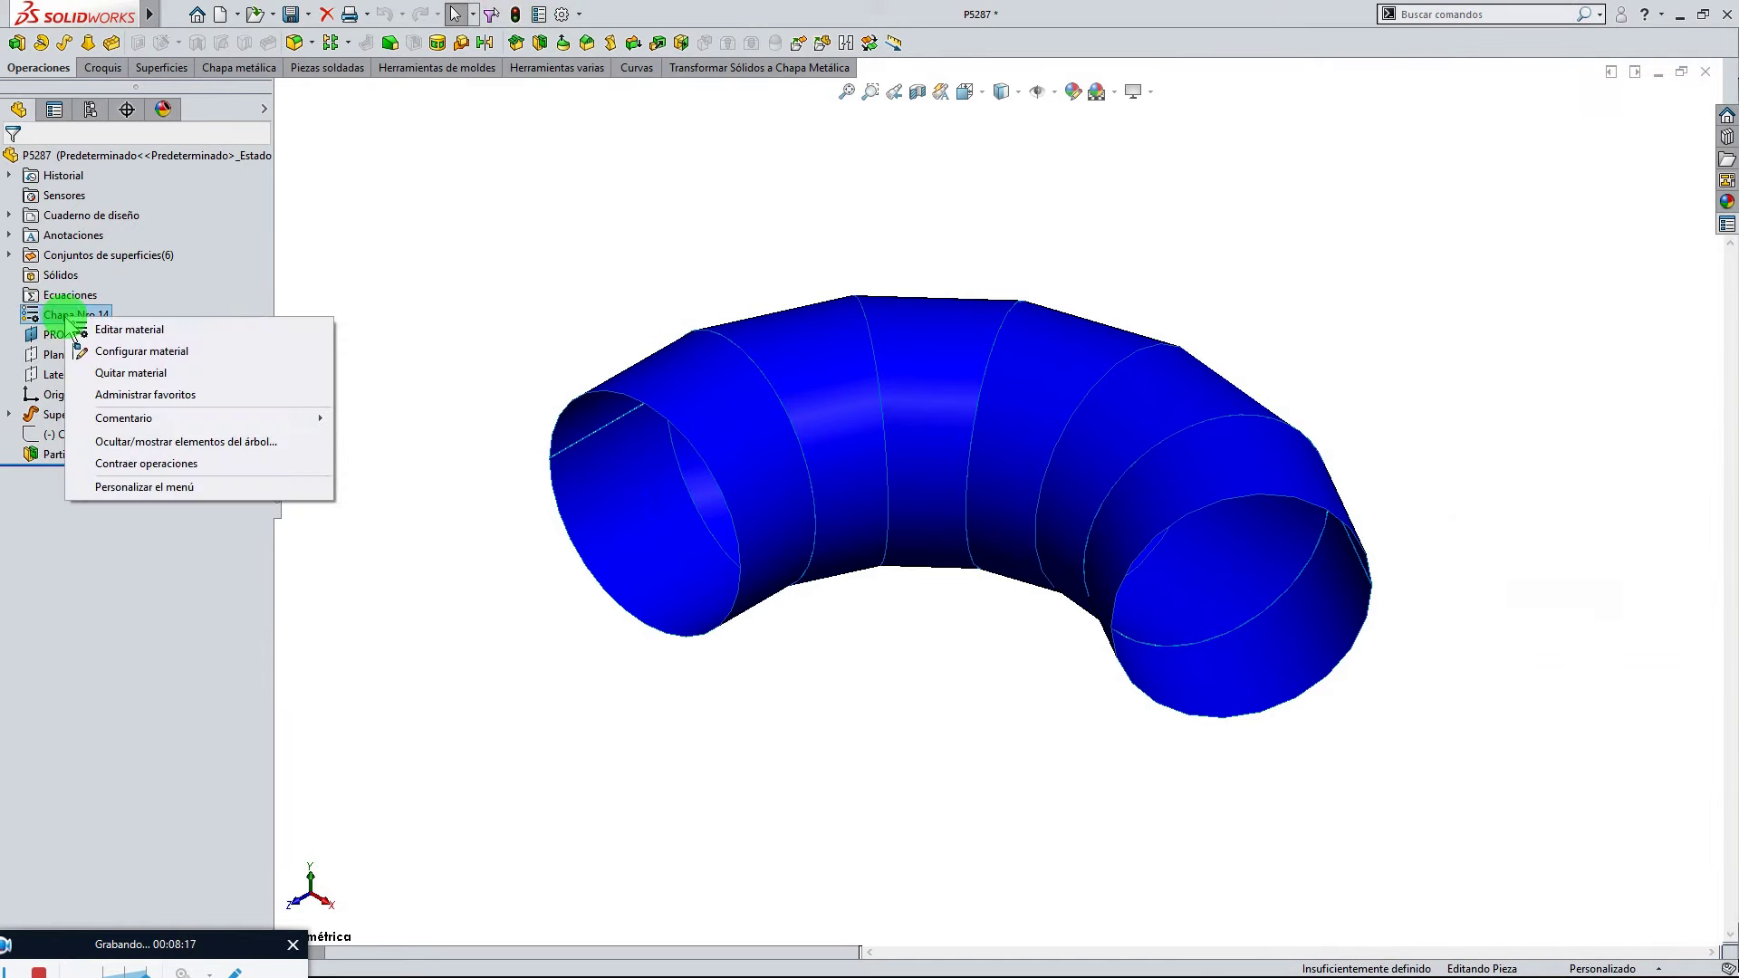
left_click(125, 331)
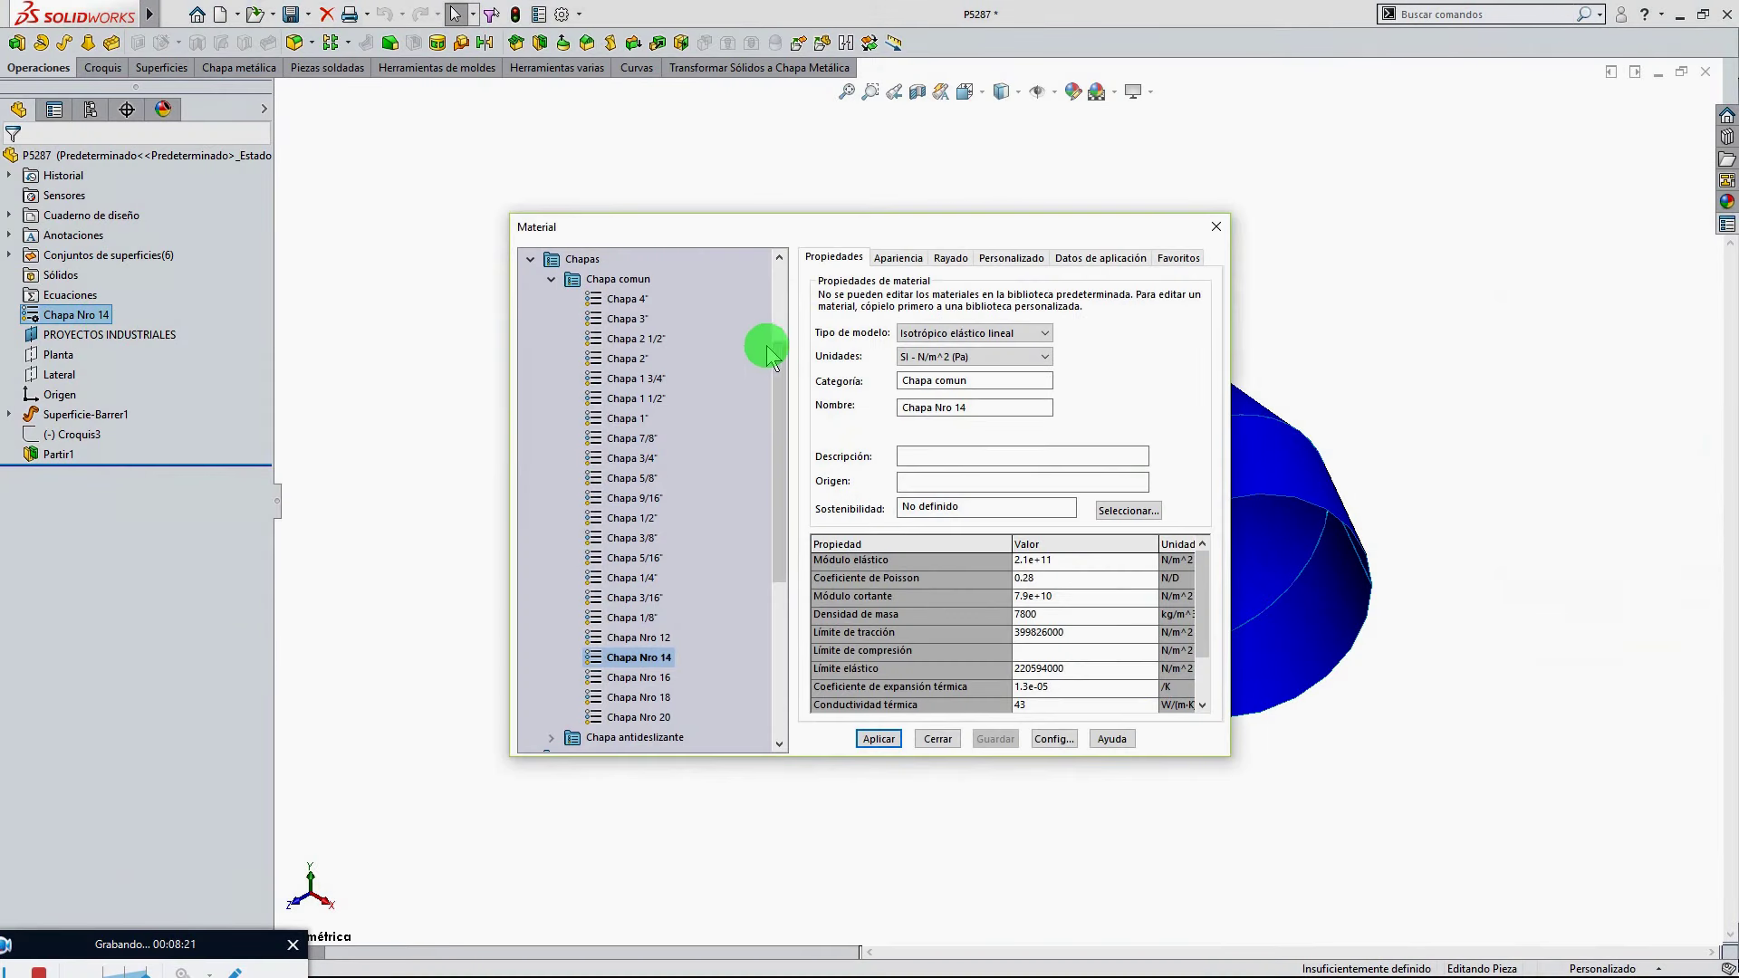
left_click(640, 677)
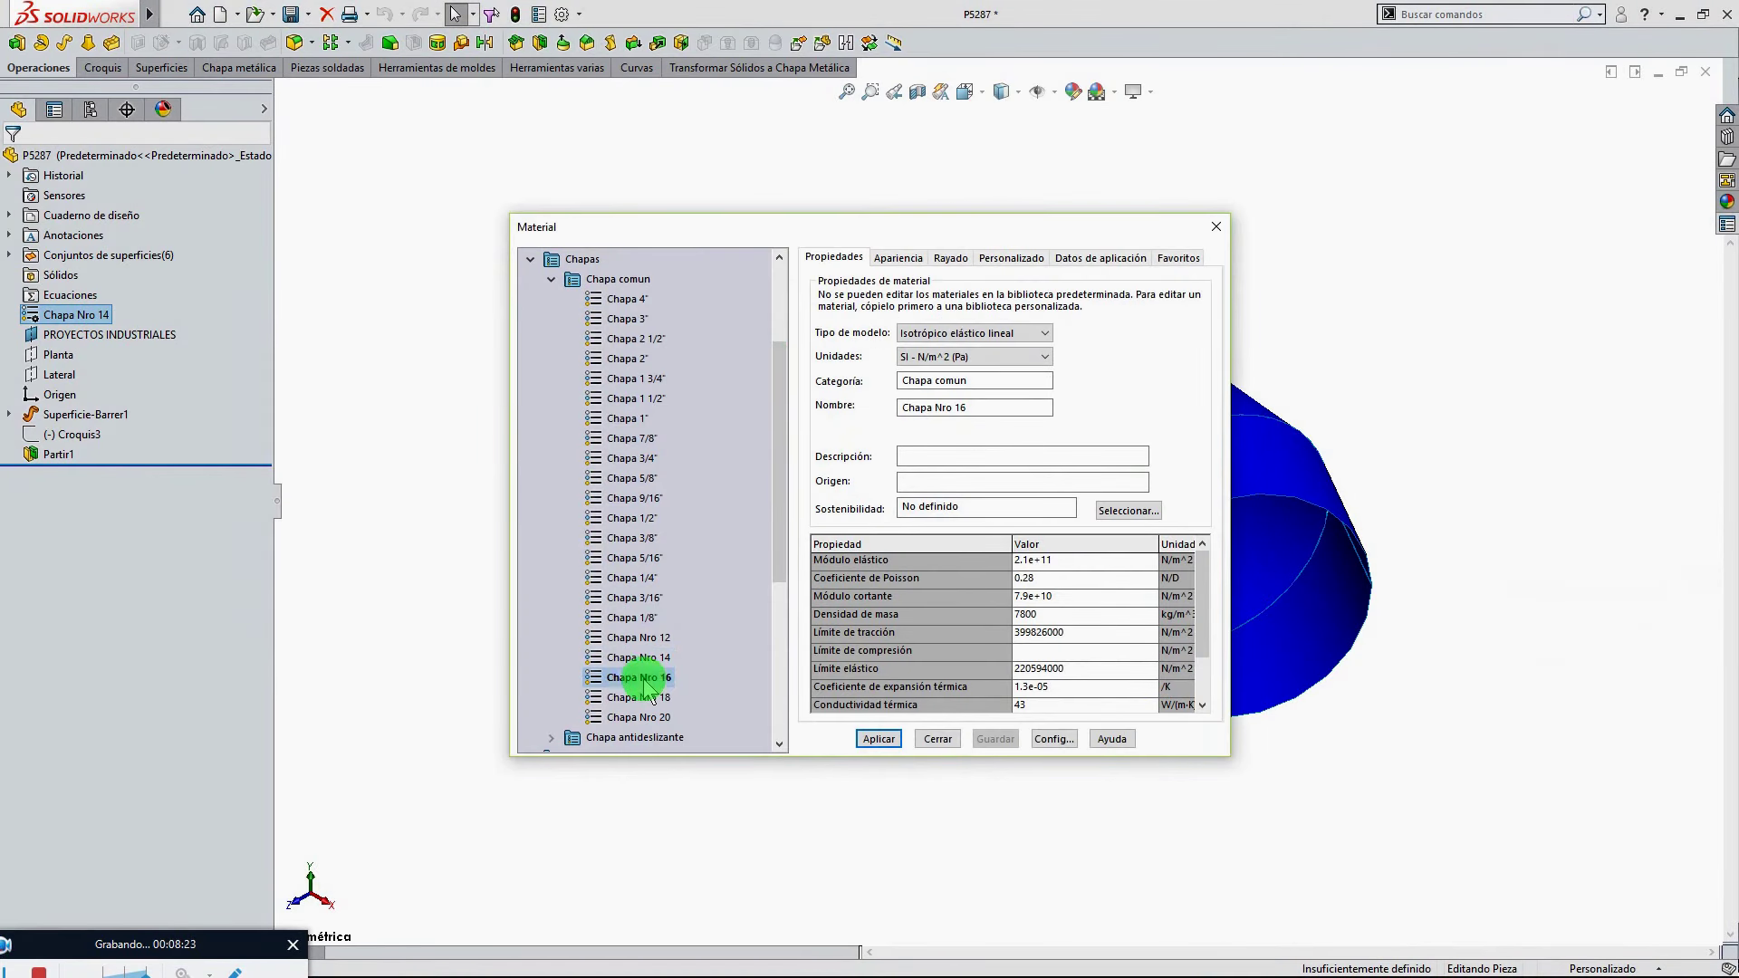
left_click(875, 741)
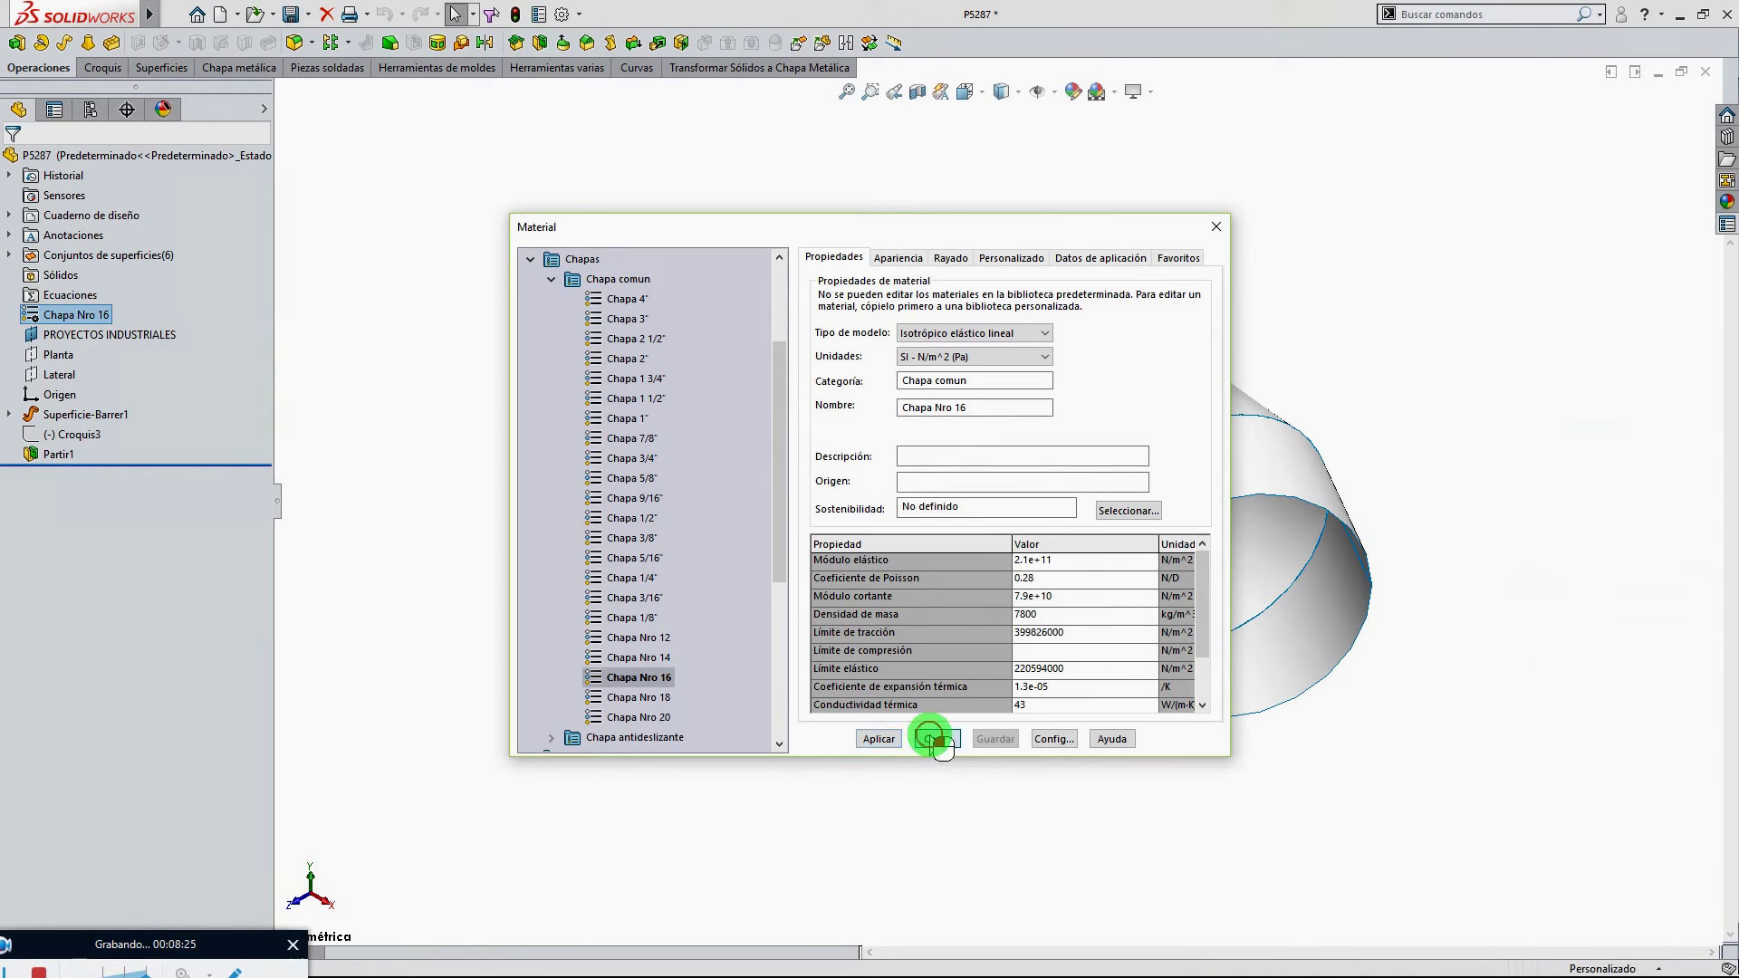
left_click(937, 738)
Apply a yellow colour appearance to the whole P5287 part
right_click(128, 156)
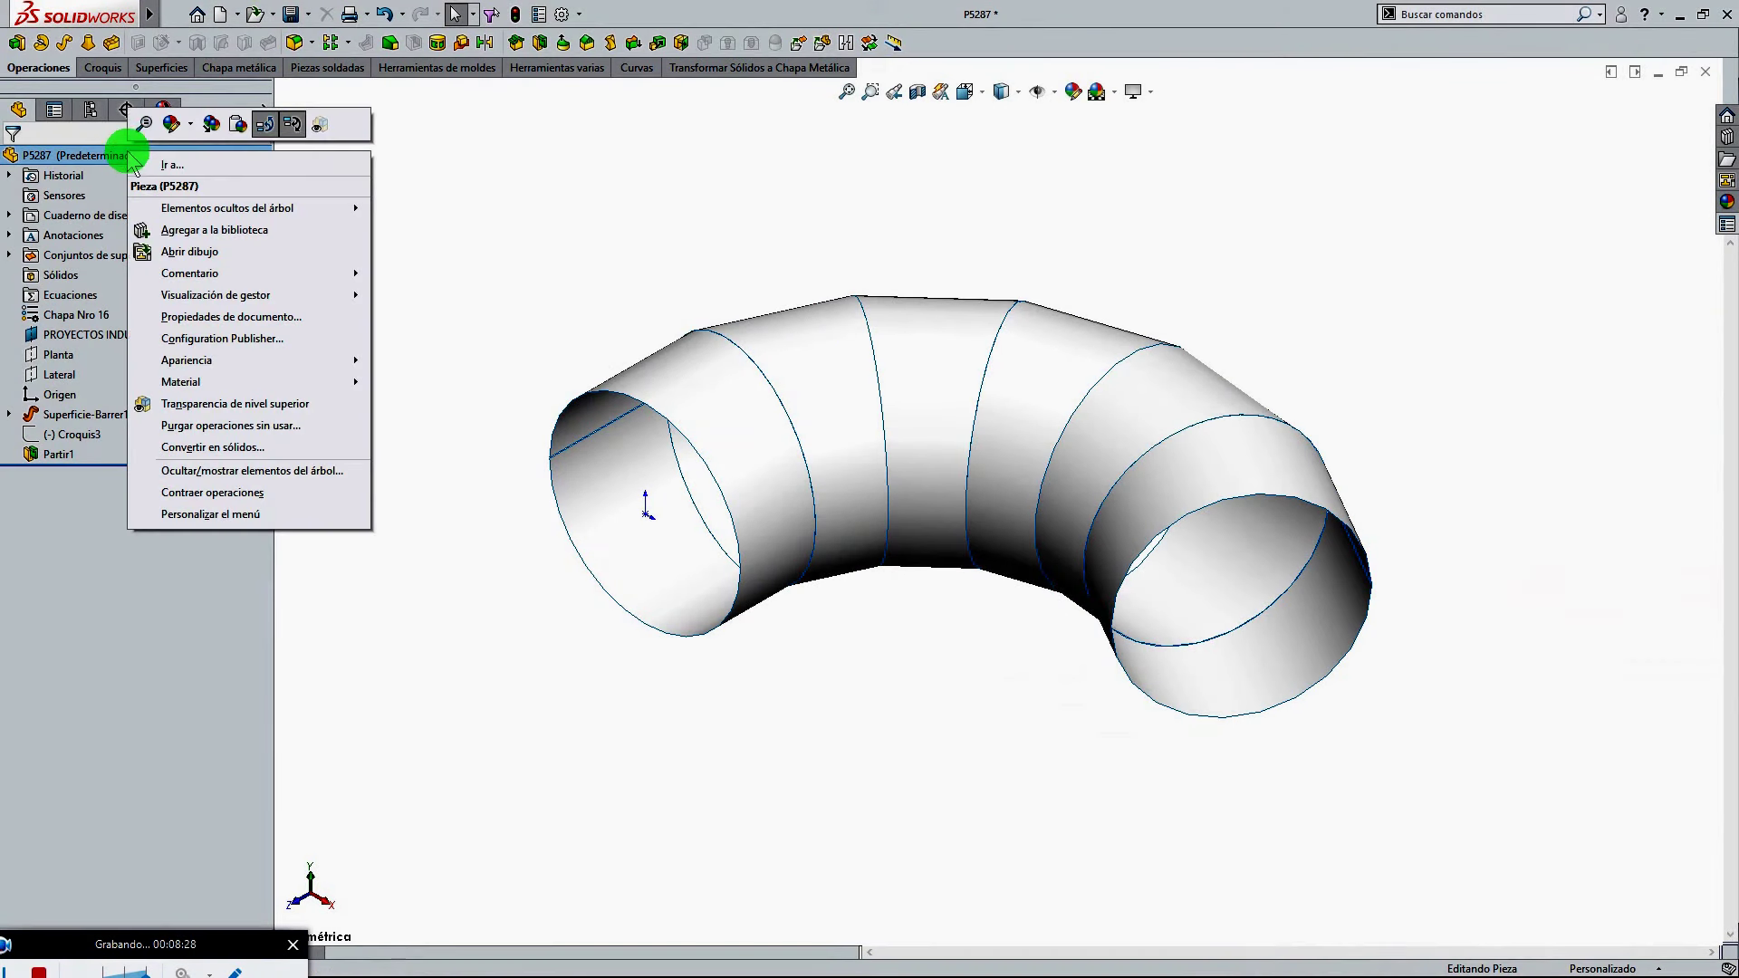
left_click(172, 124)
left_click(190, 167)
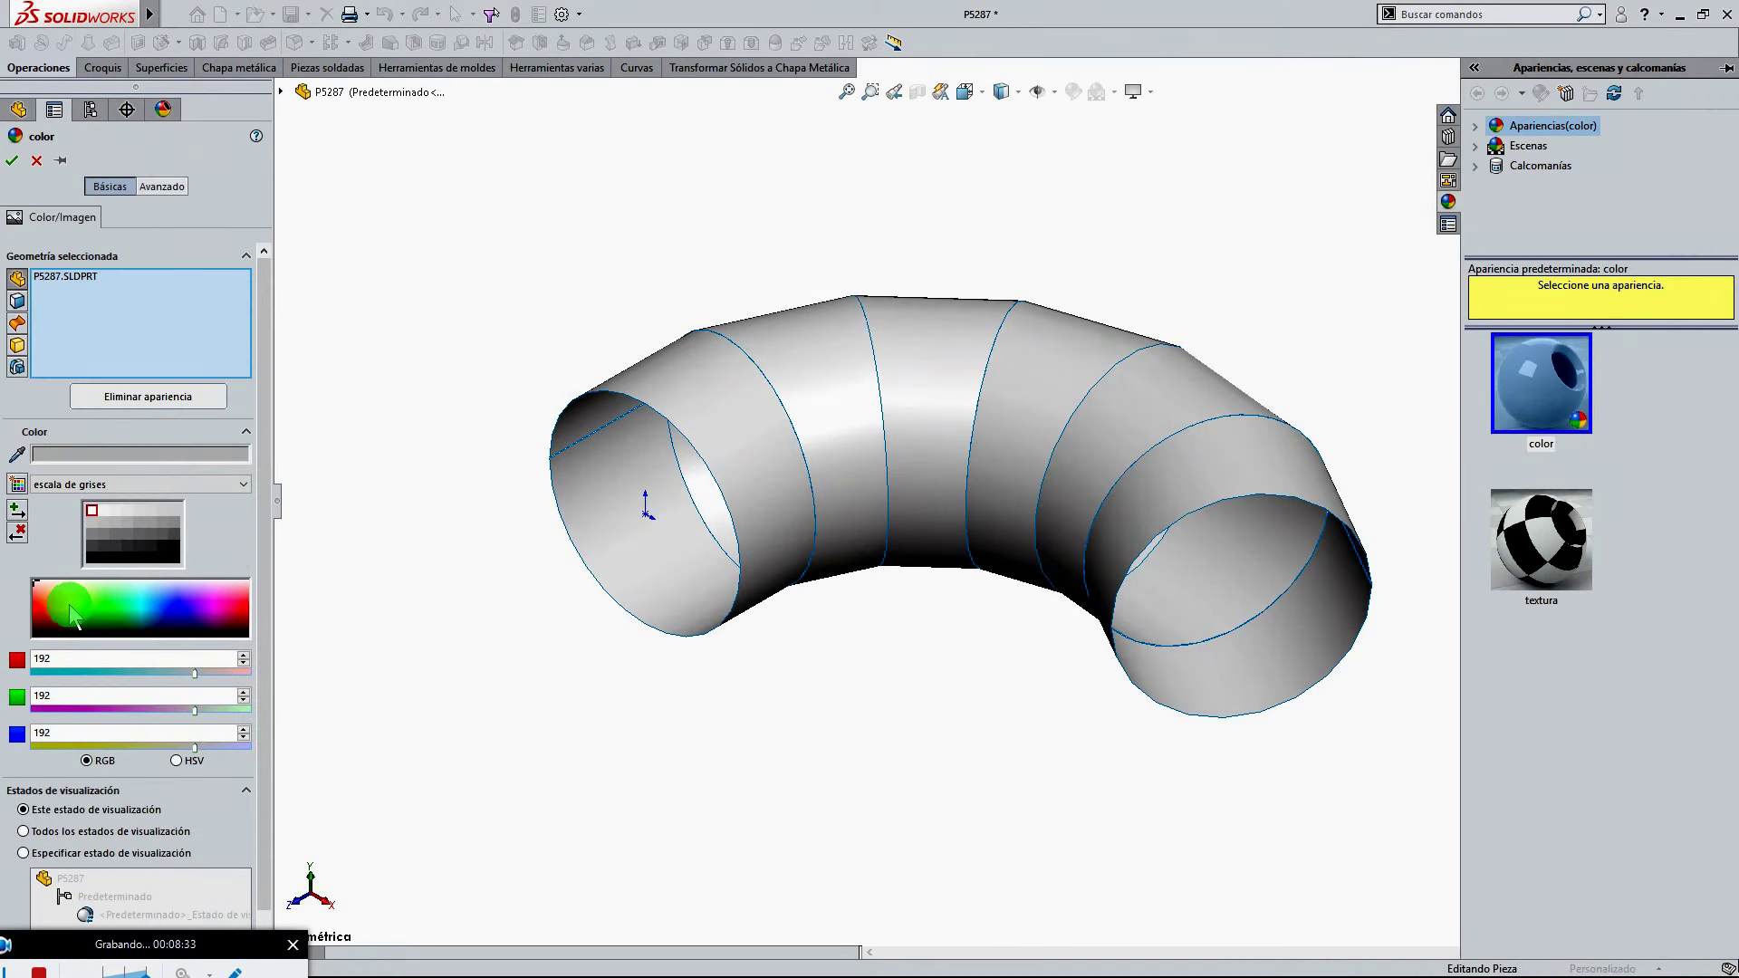
left_click(75, 603)
left_click(12, 161)
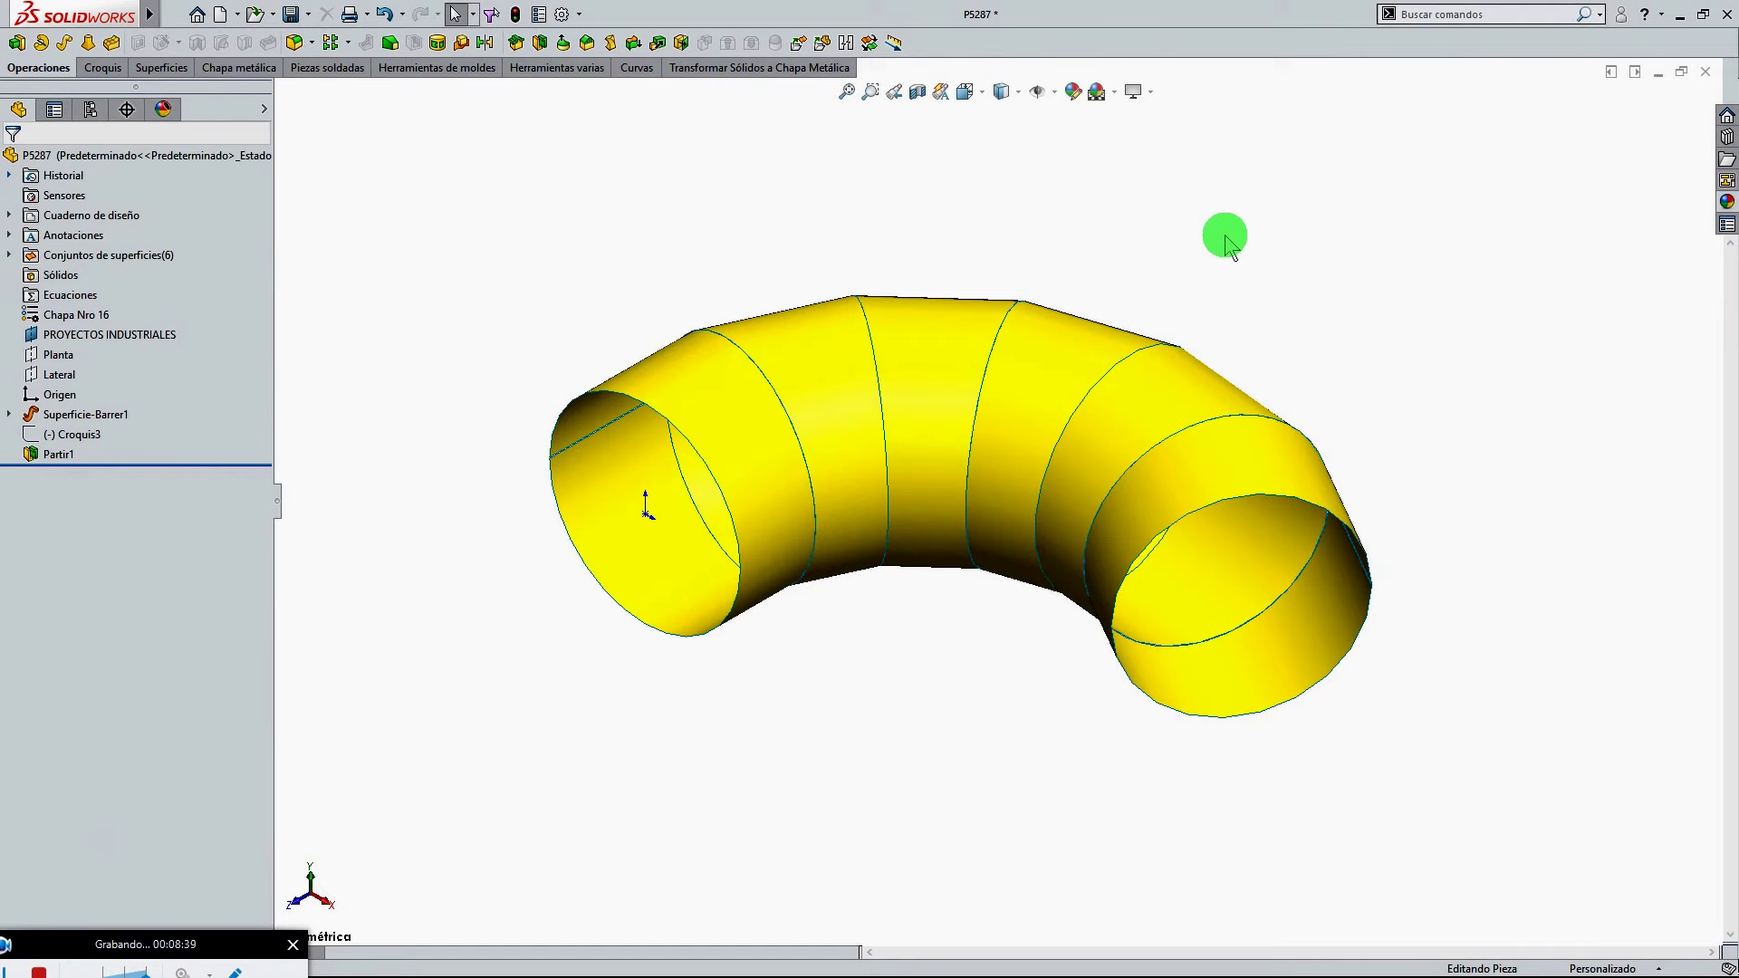
left_click(949, 387)
left_click(1508, 352)
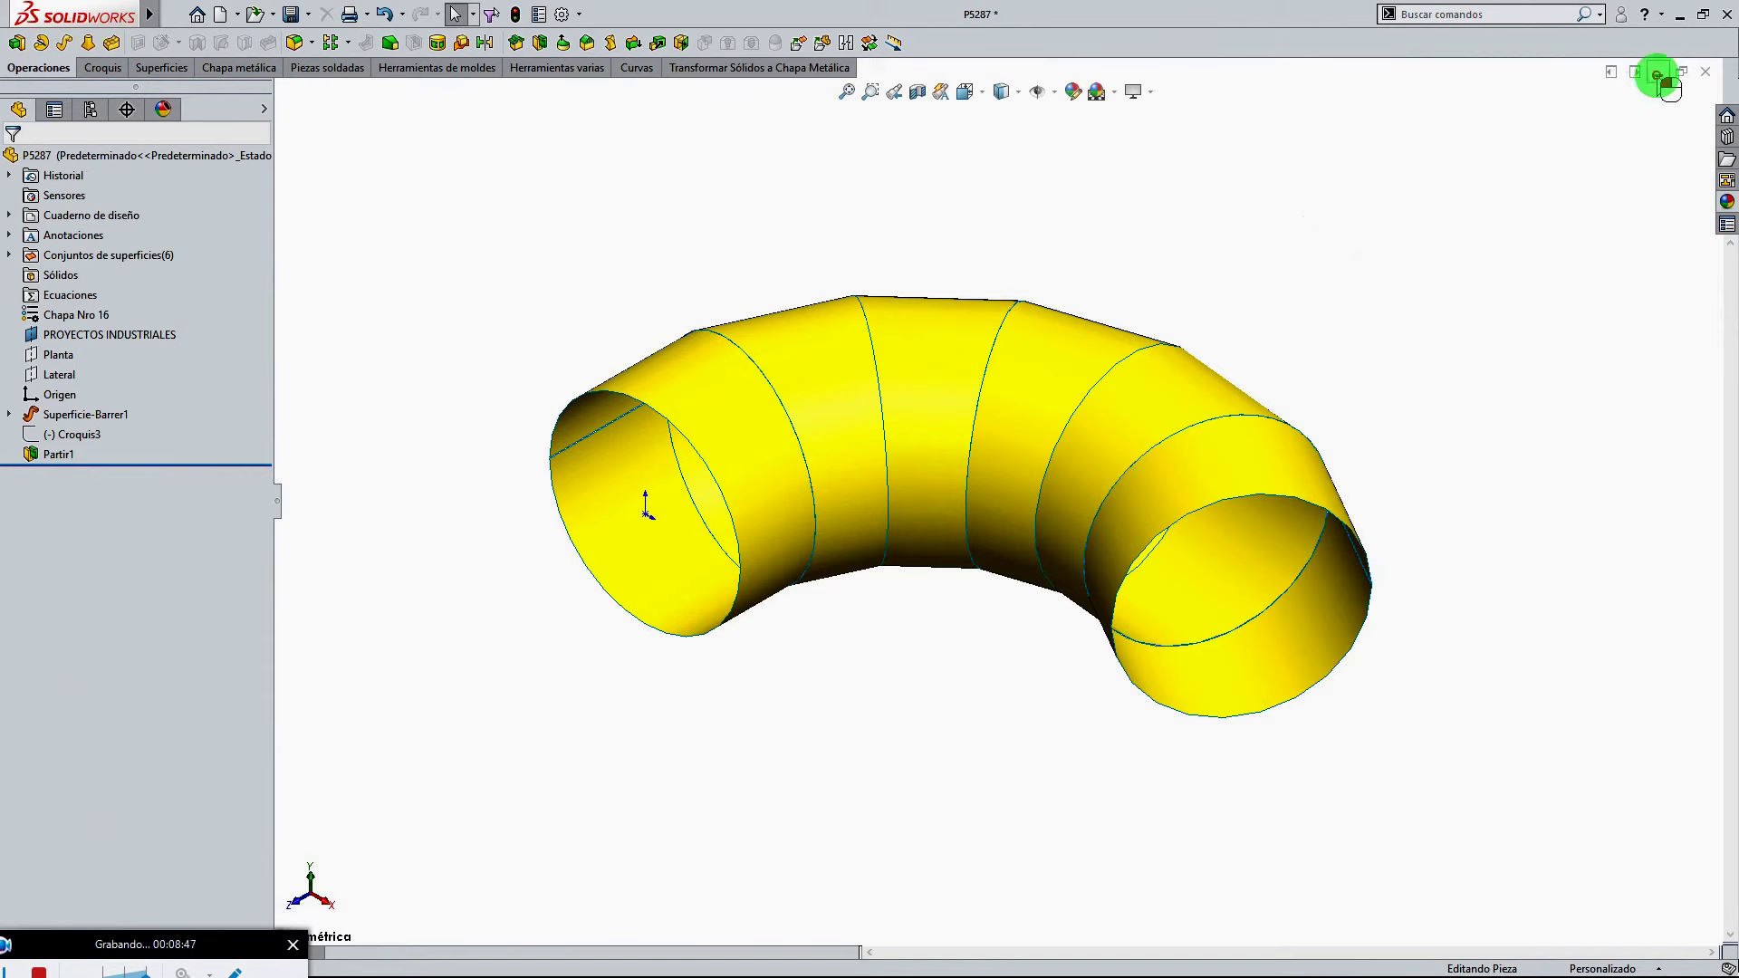
Return to the P5287 drawing in a maximized window and refresh its outdated view palette
left_click(1659, 72)
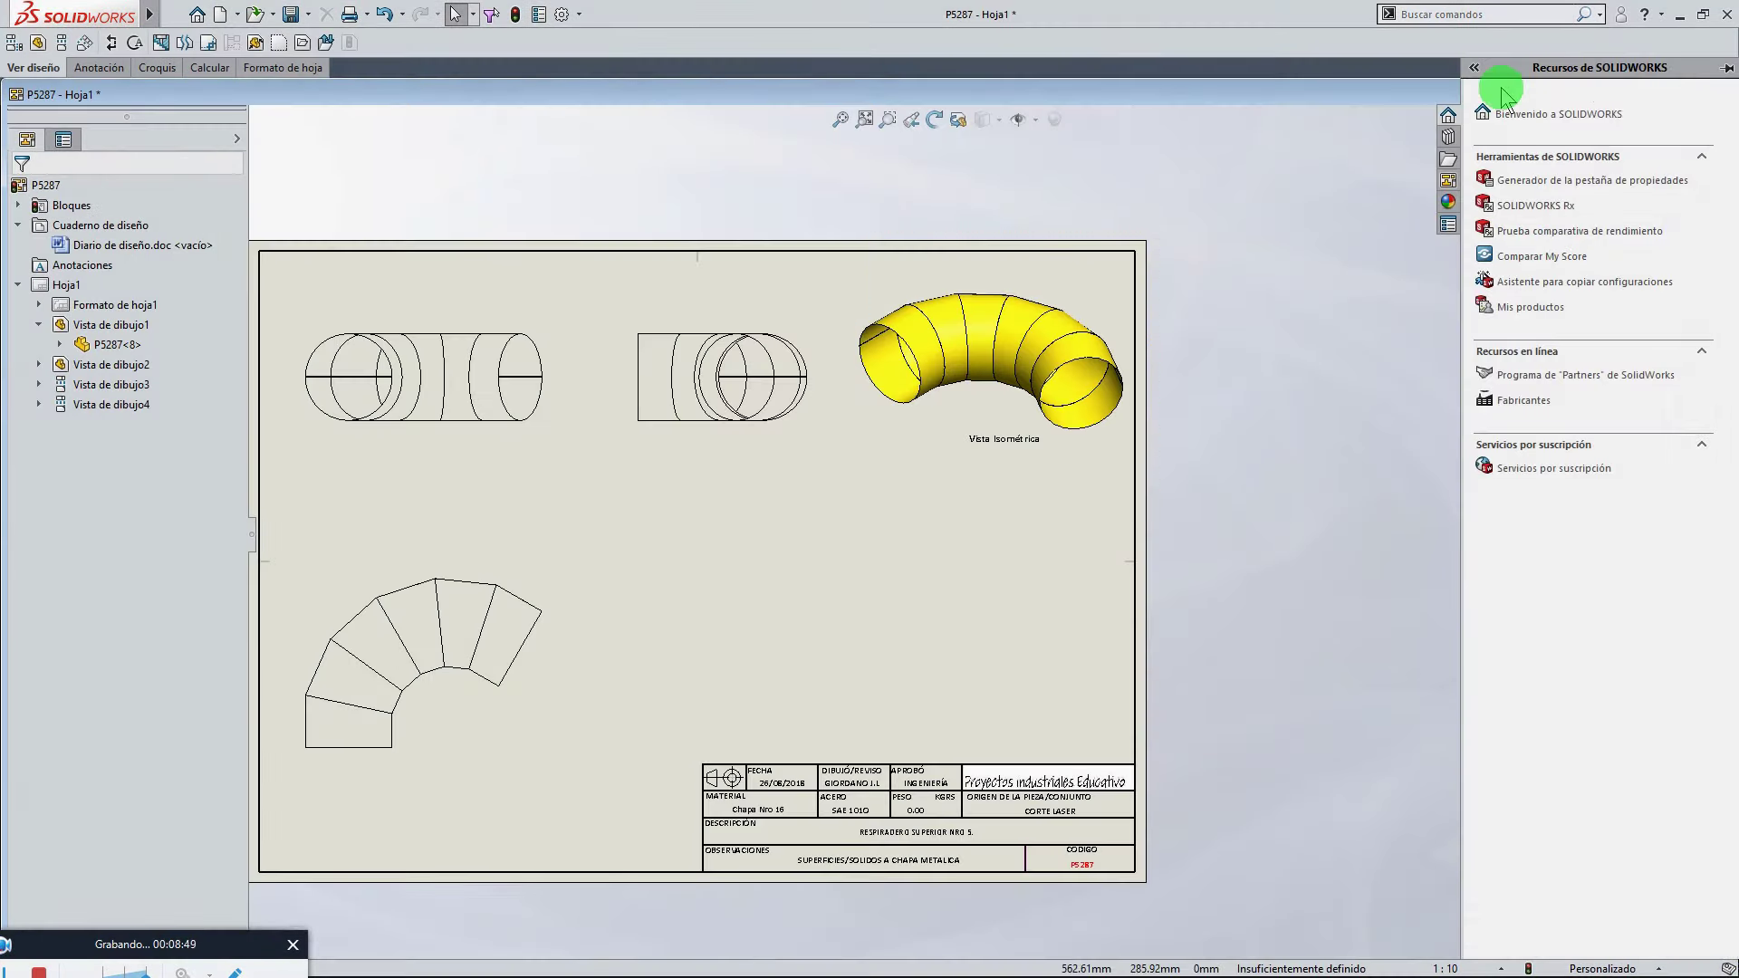
left_click(1617, 94)
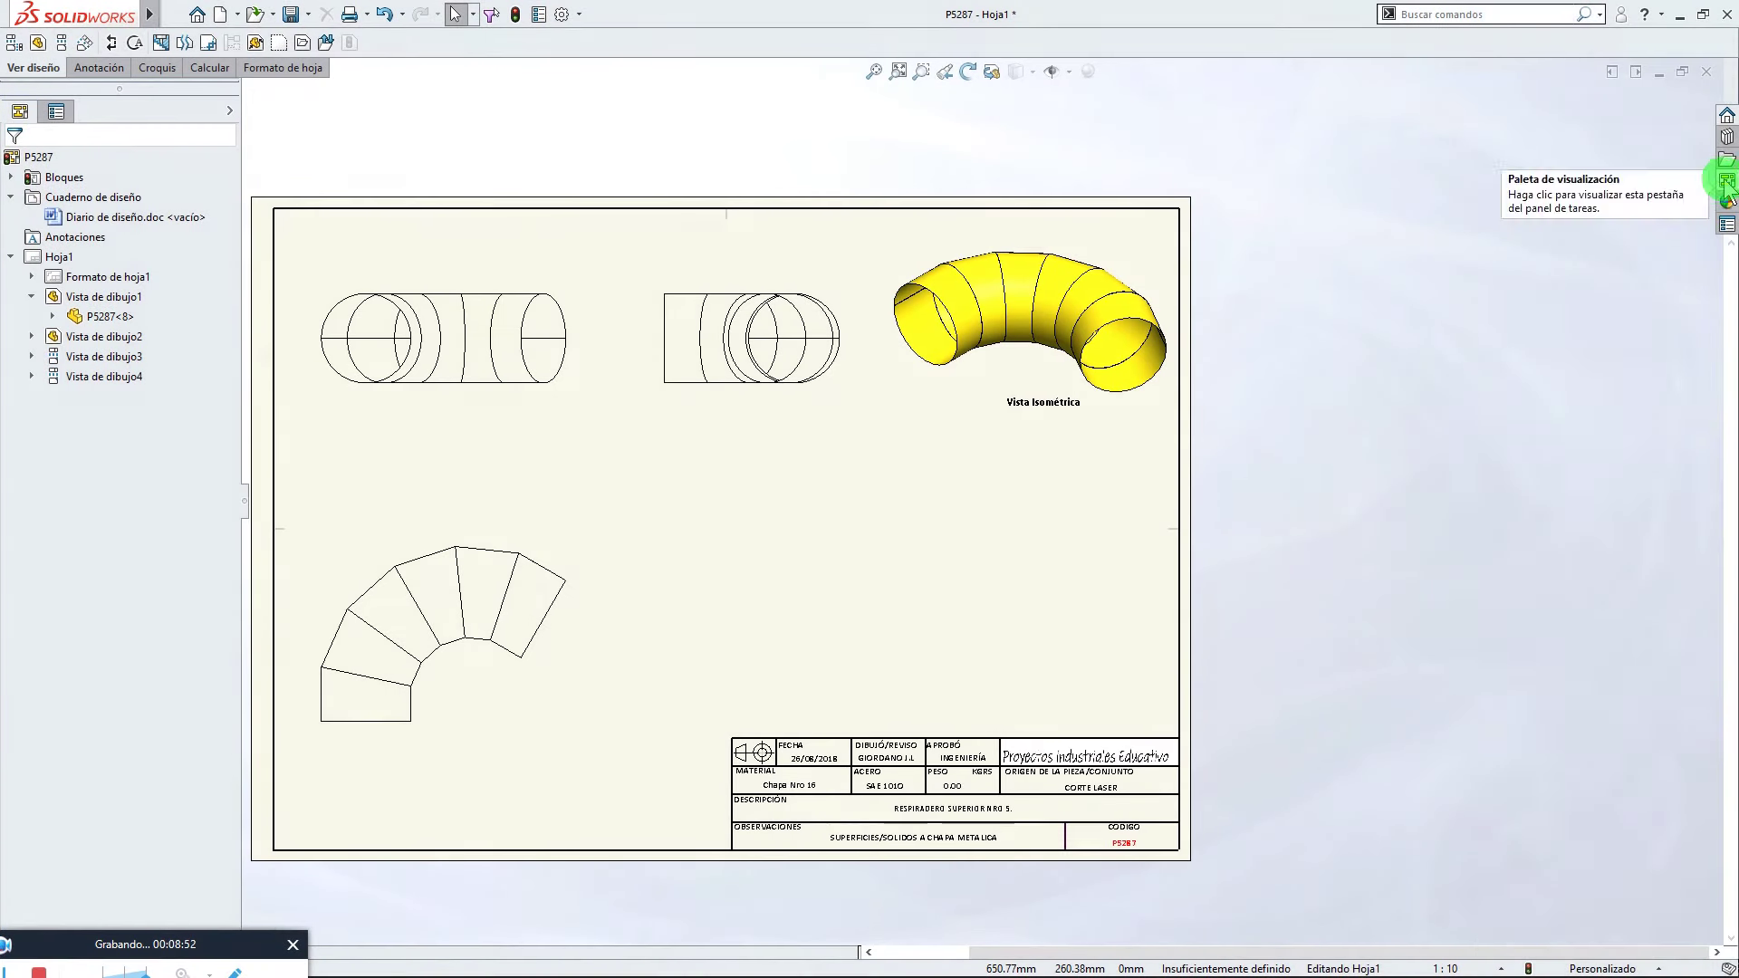
left_click(1727, 186)
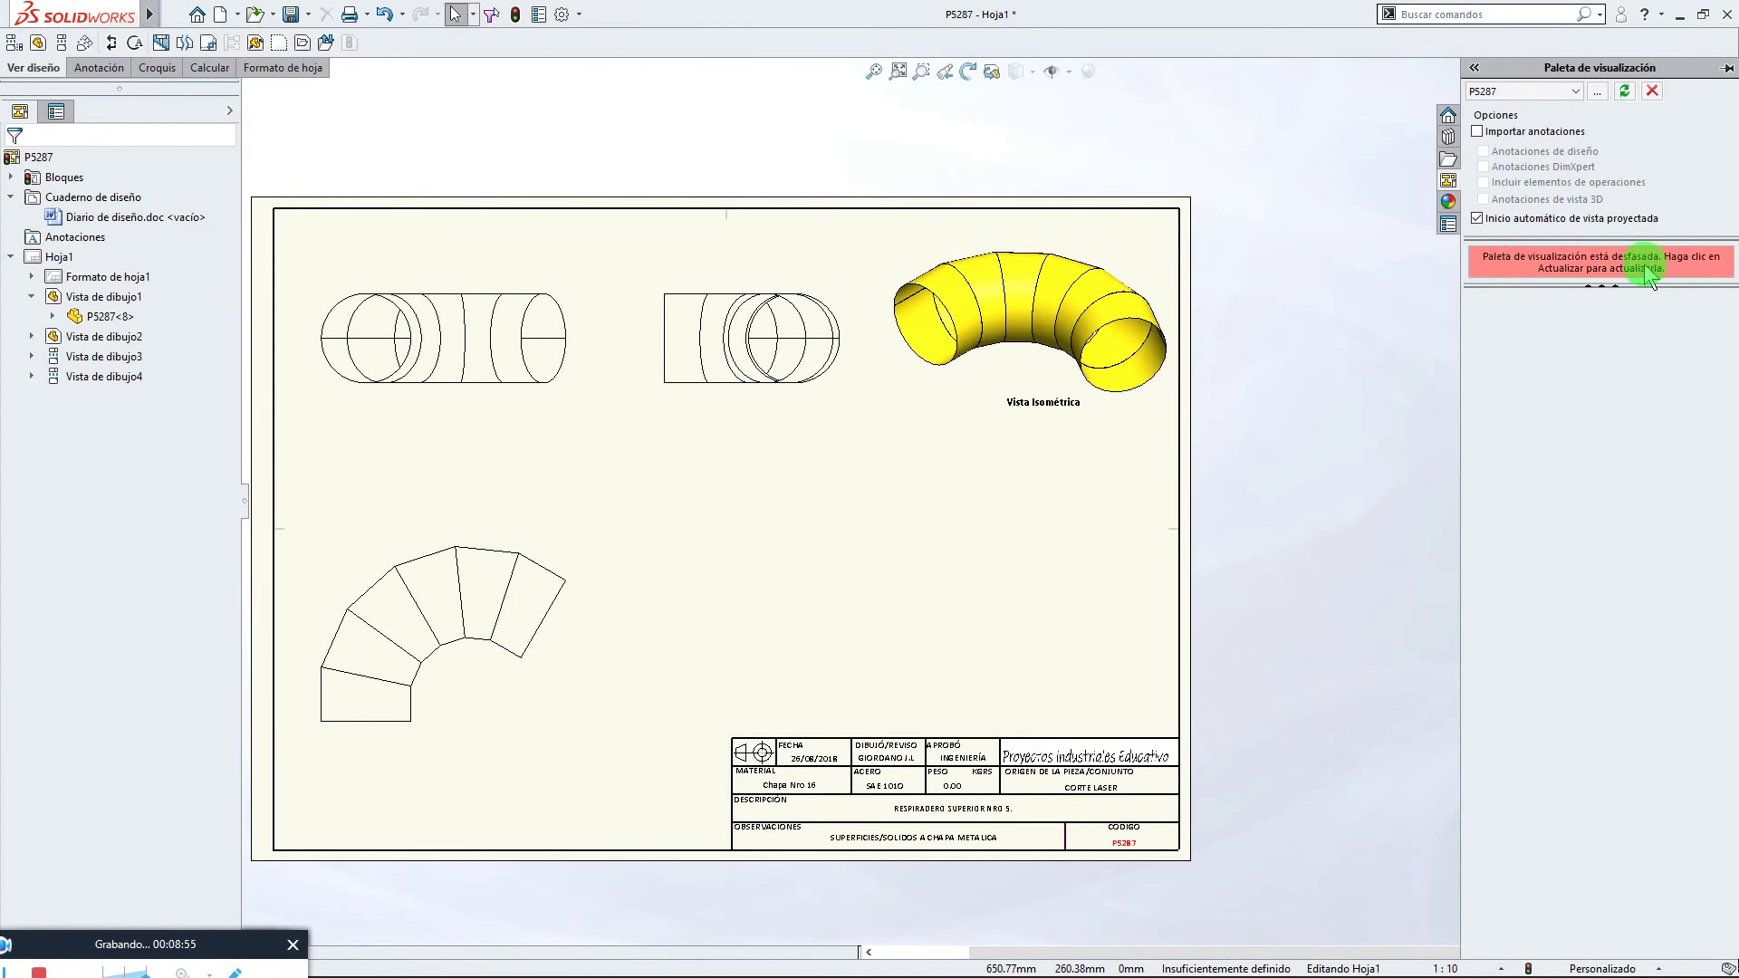
left_click(1627, 91)
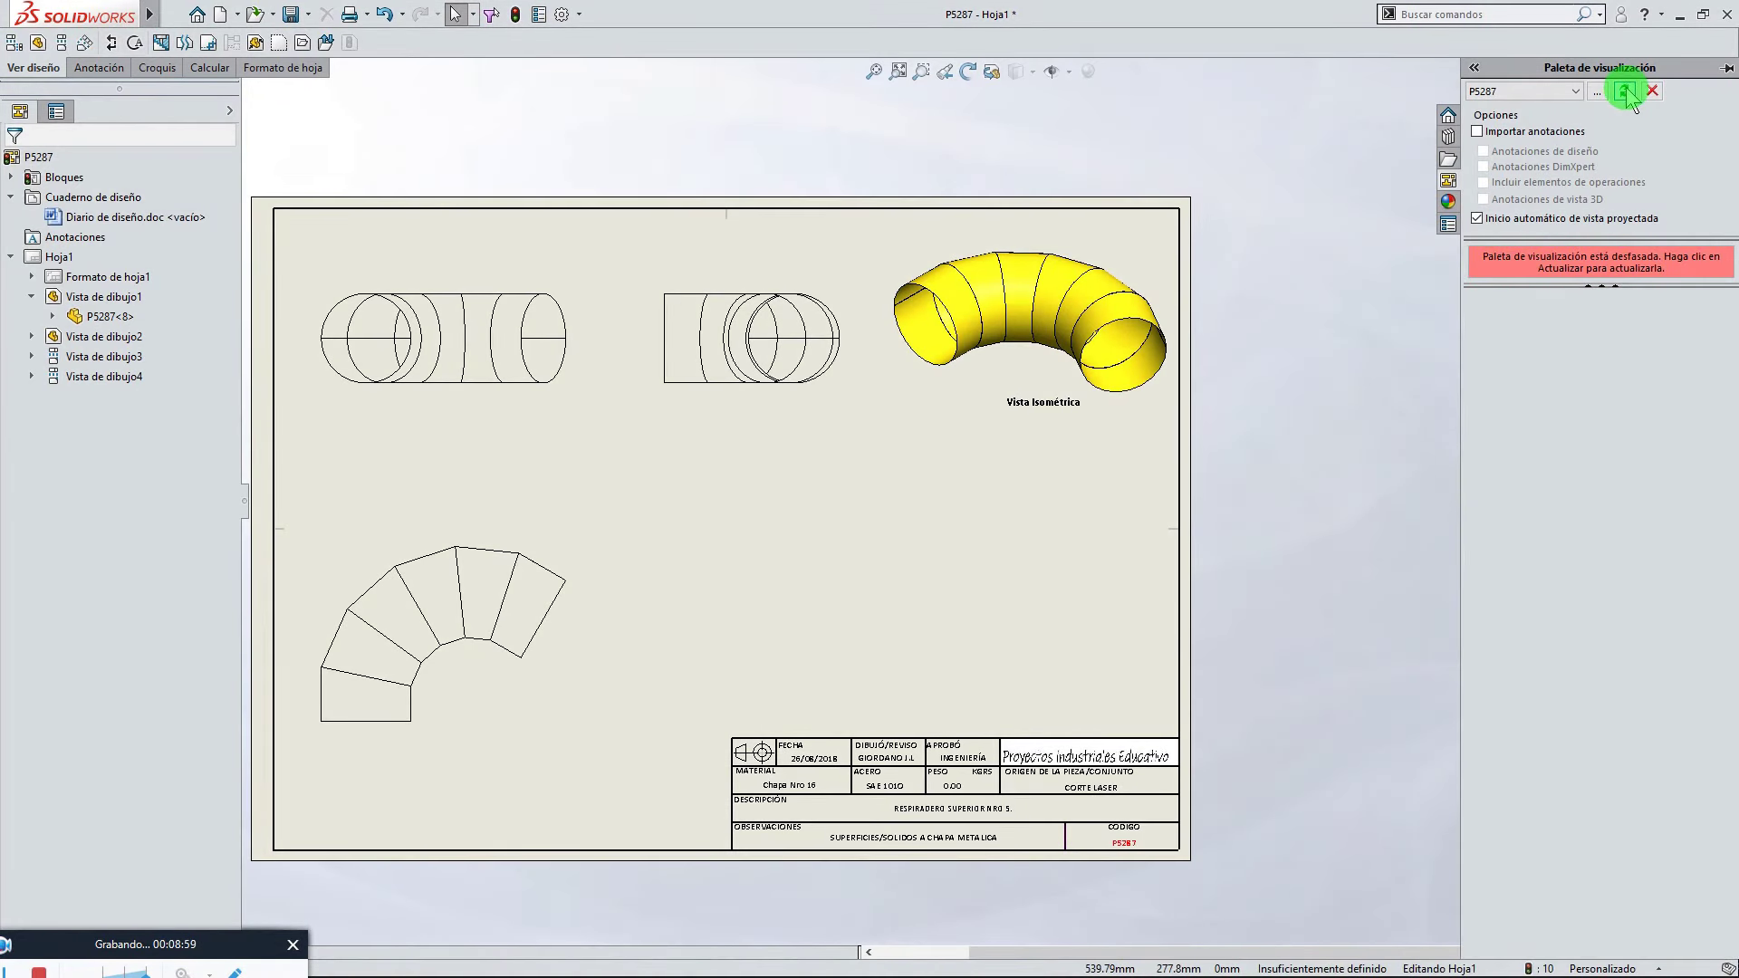
Examine the drawing's title block for the material, approval and weight fields, and check the isometric view's colour
scroll(1304, 588, "up", 3)
scroll(1196, 638, "down", 3)
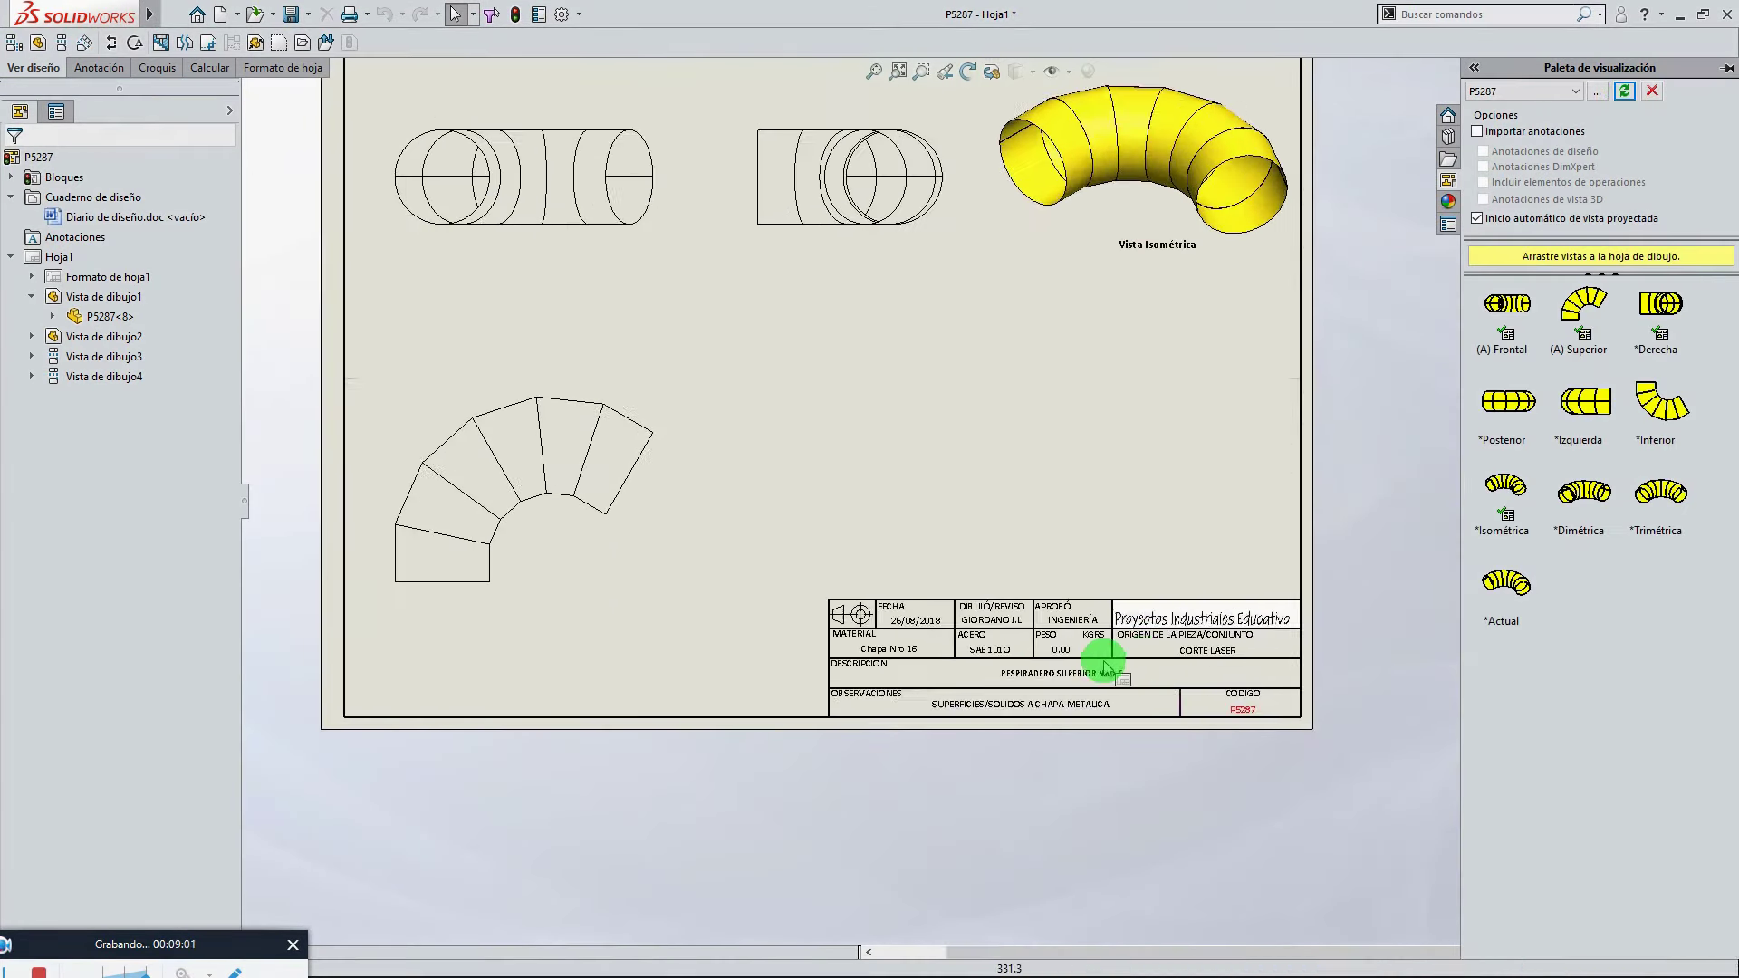
scroll(1146, 664, "down", 5)
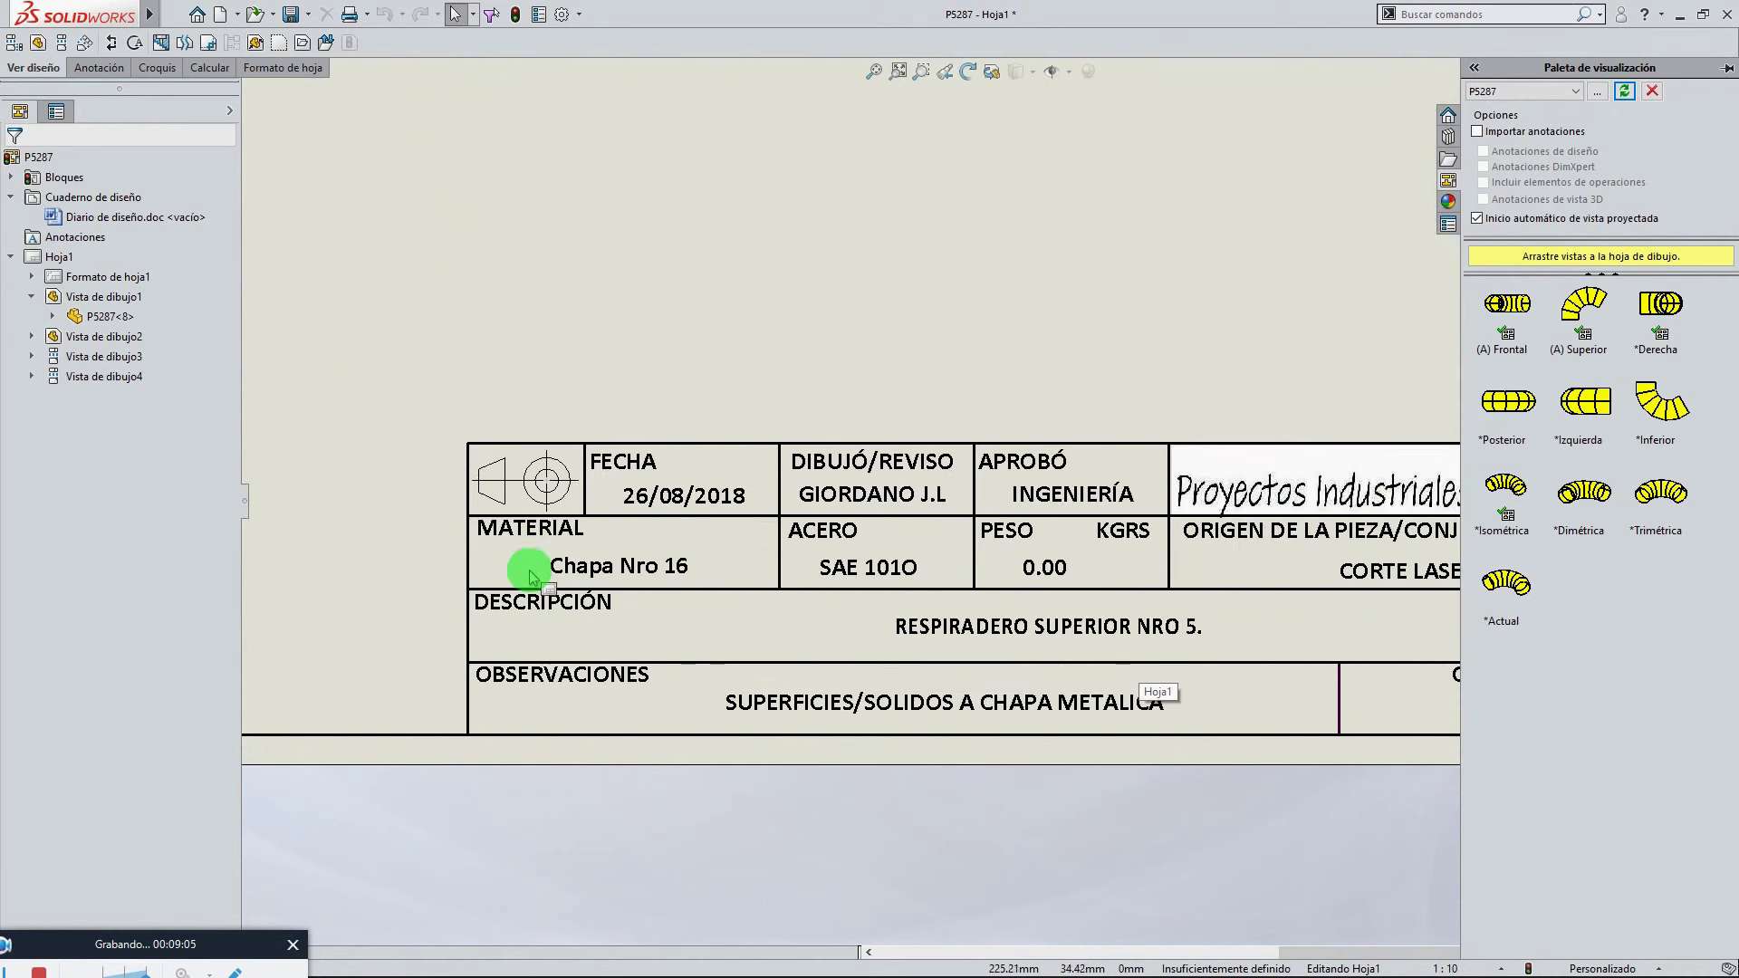
scroll(1073, 506, "down", 3)
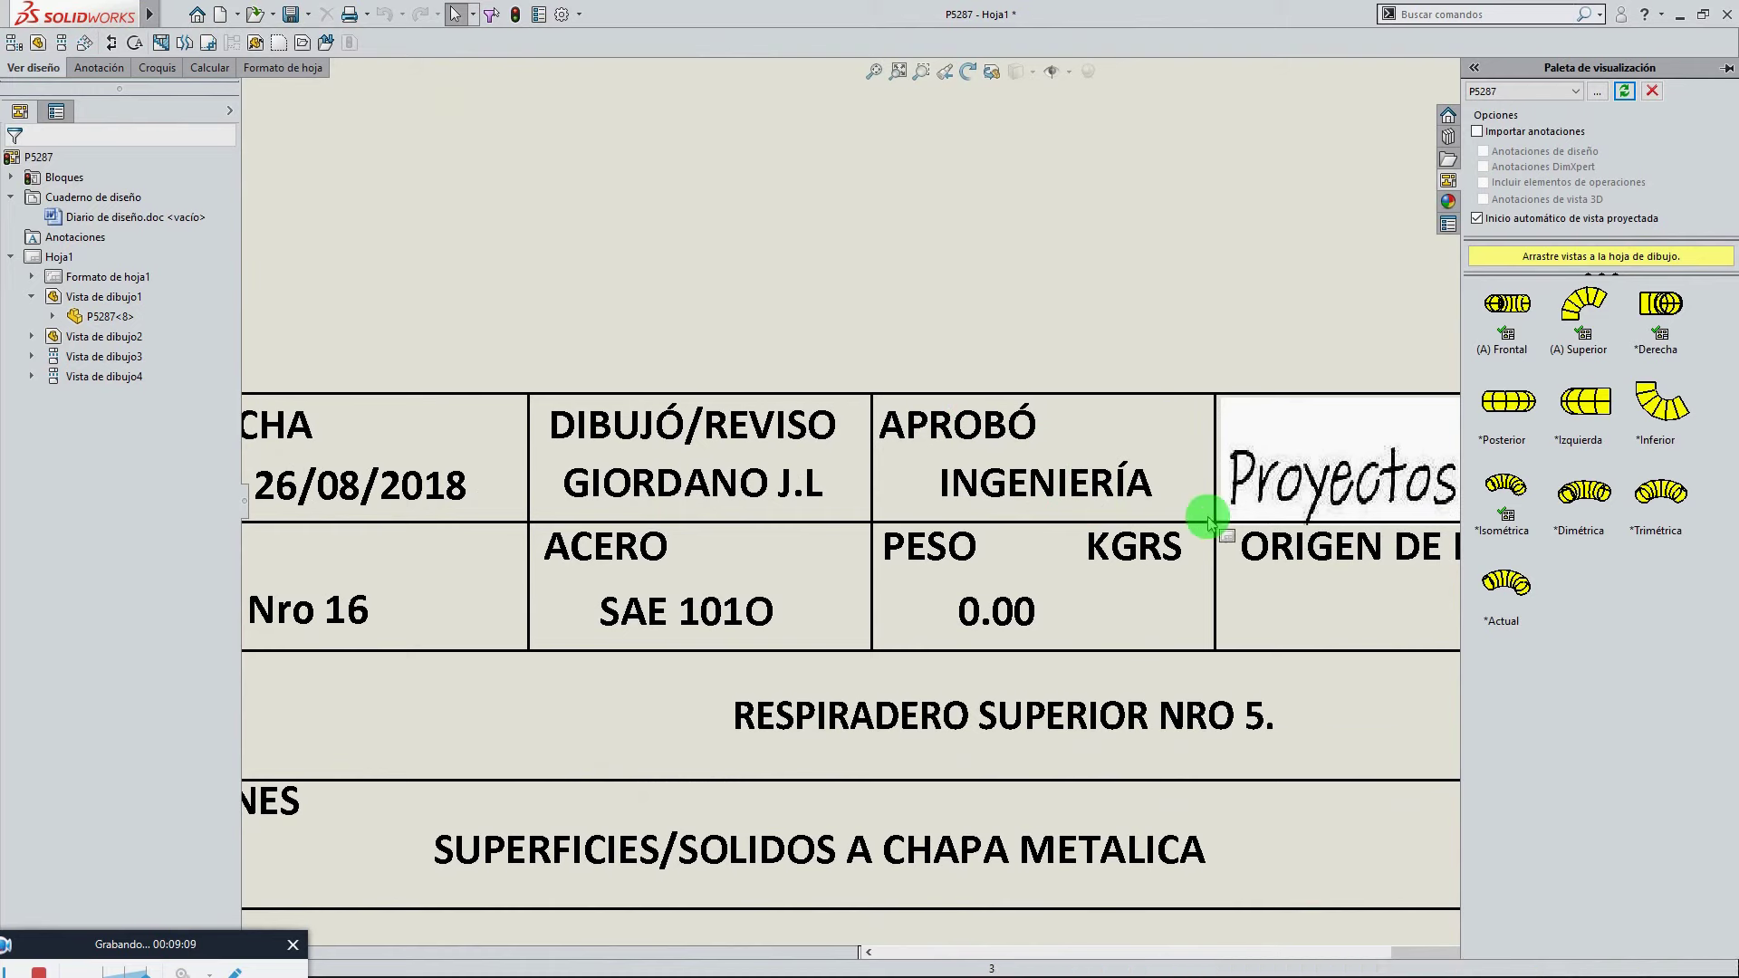
scroll(1075, 474, "up", 6)
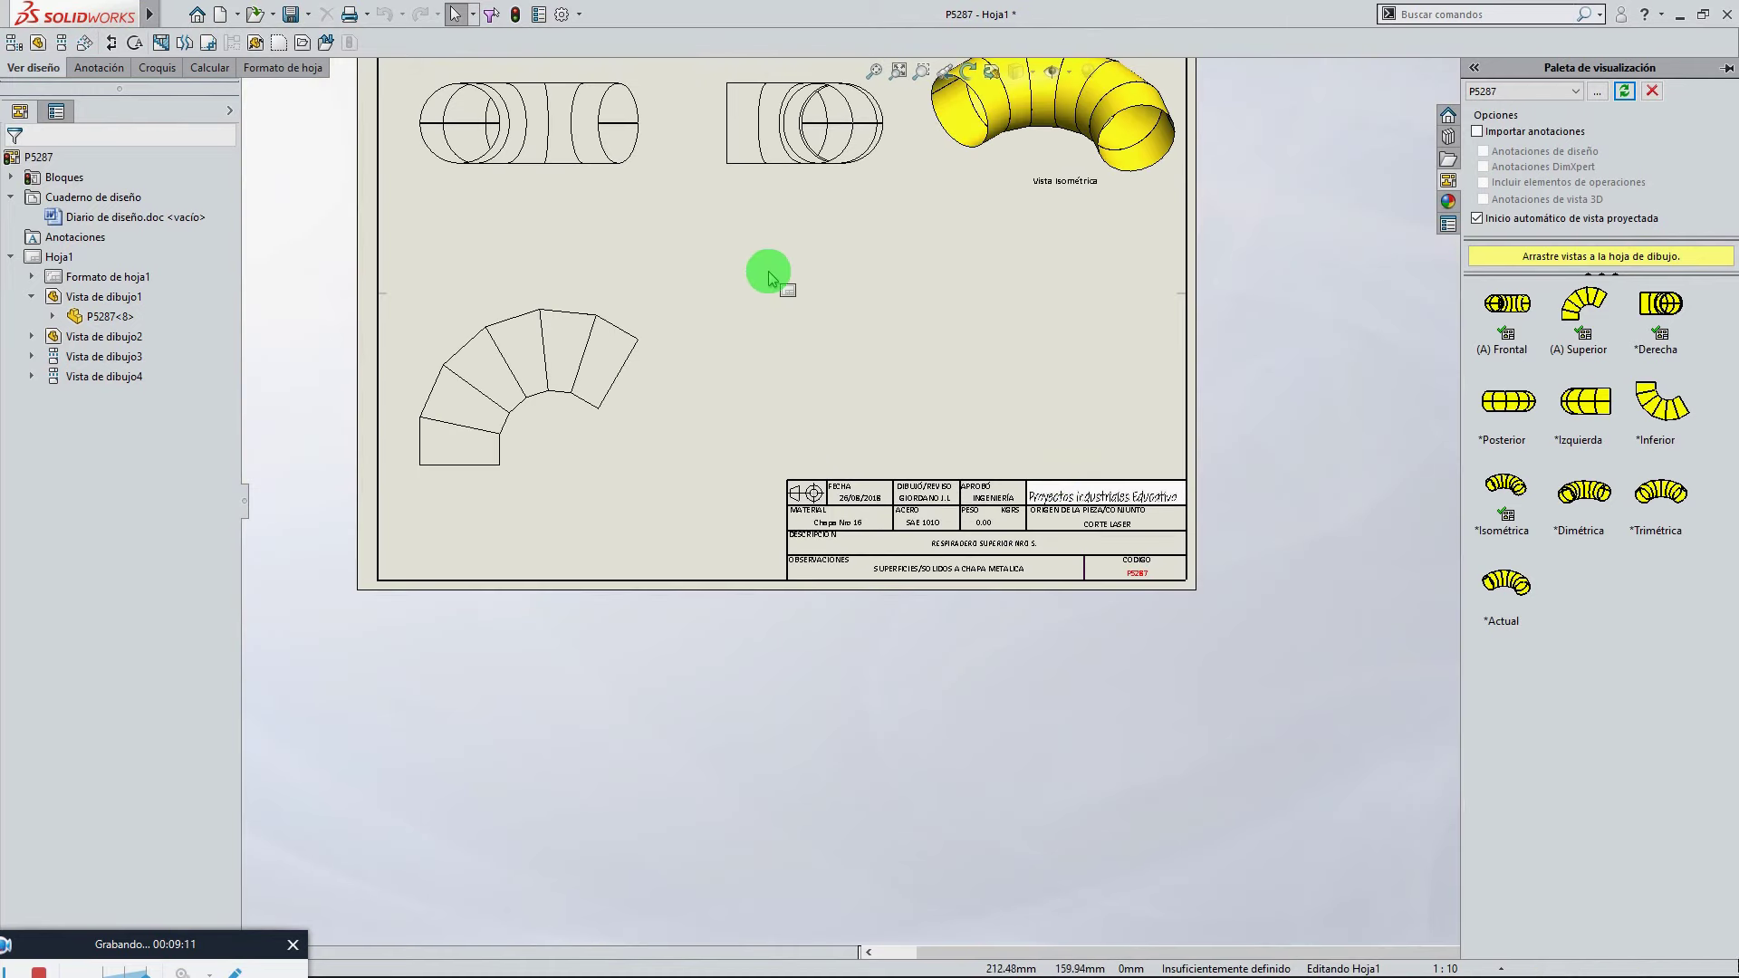
scroll(730, 270, "up", 2)
scroll(730, 272, "down", 3)
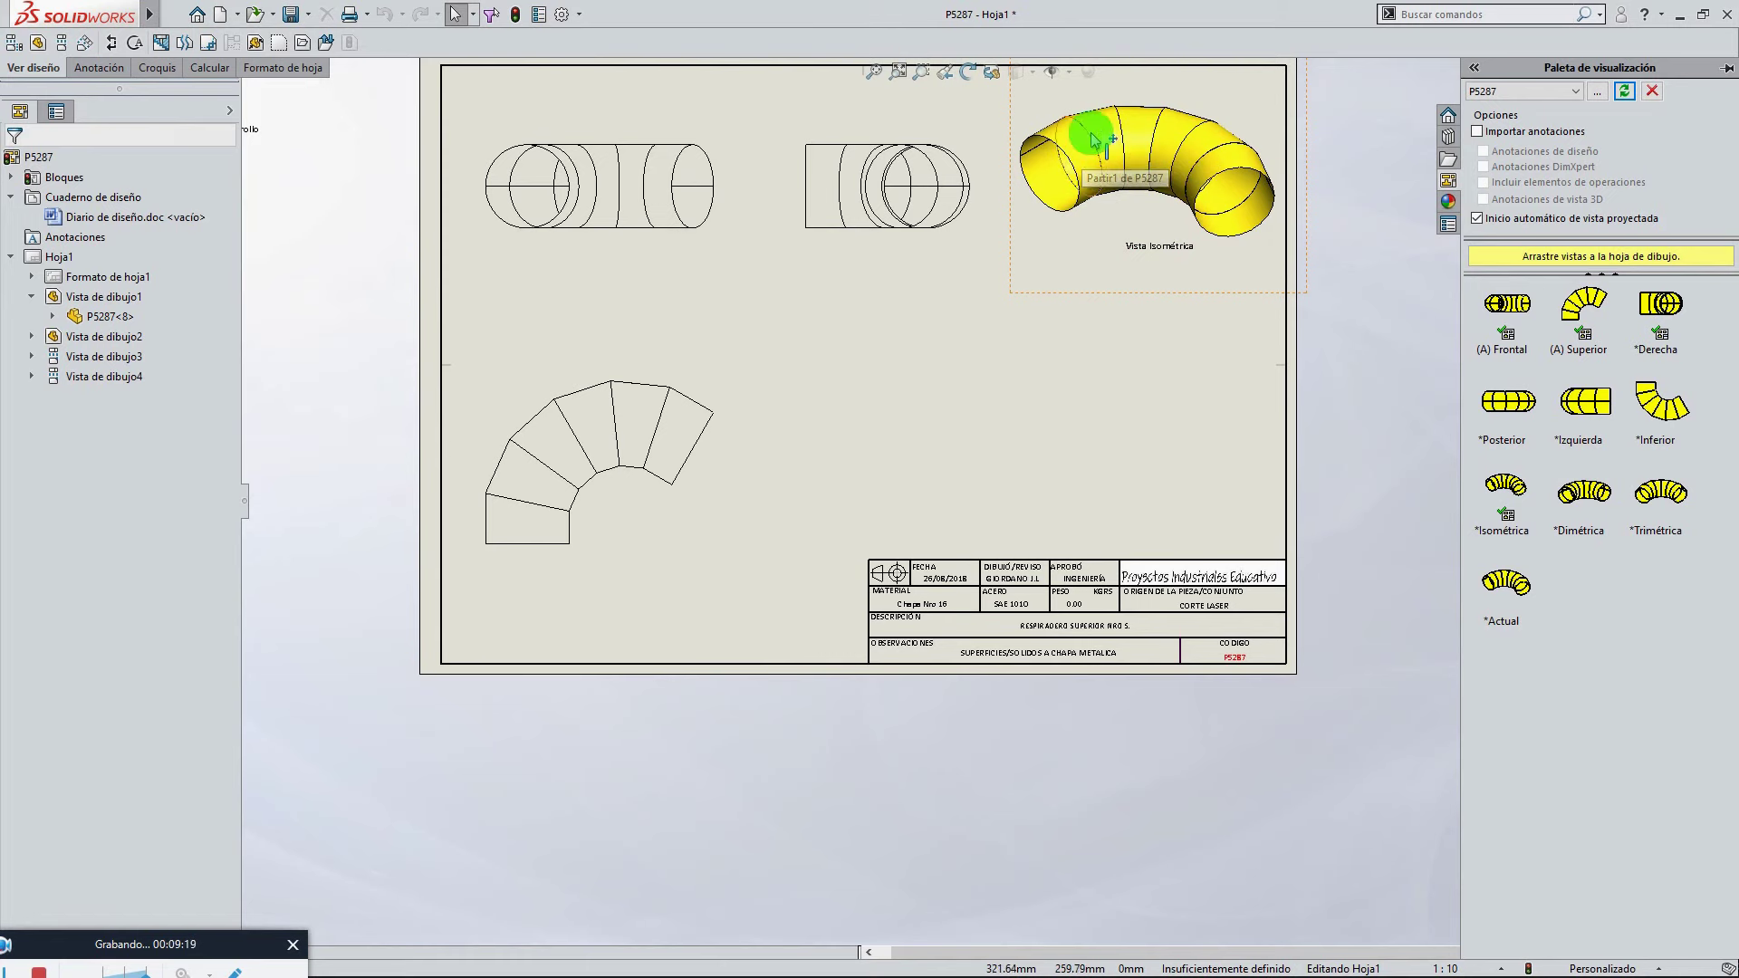
scroll(1178, 480, "down", 2)
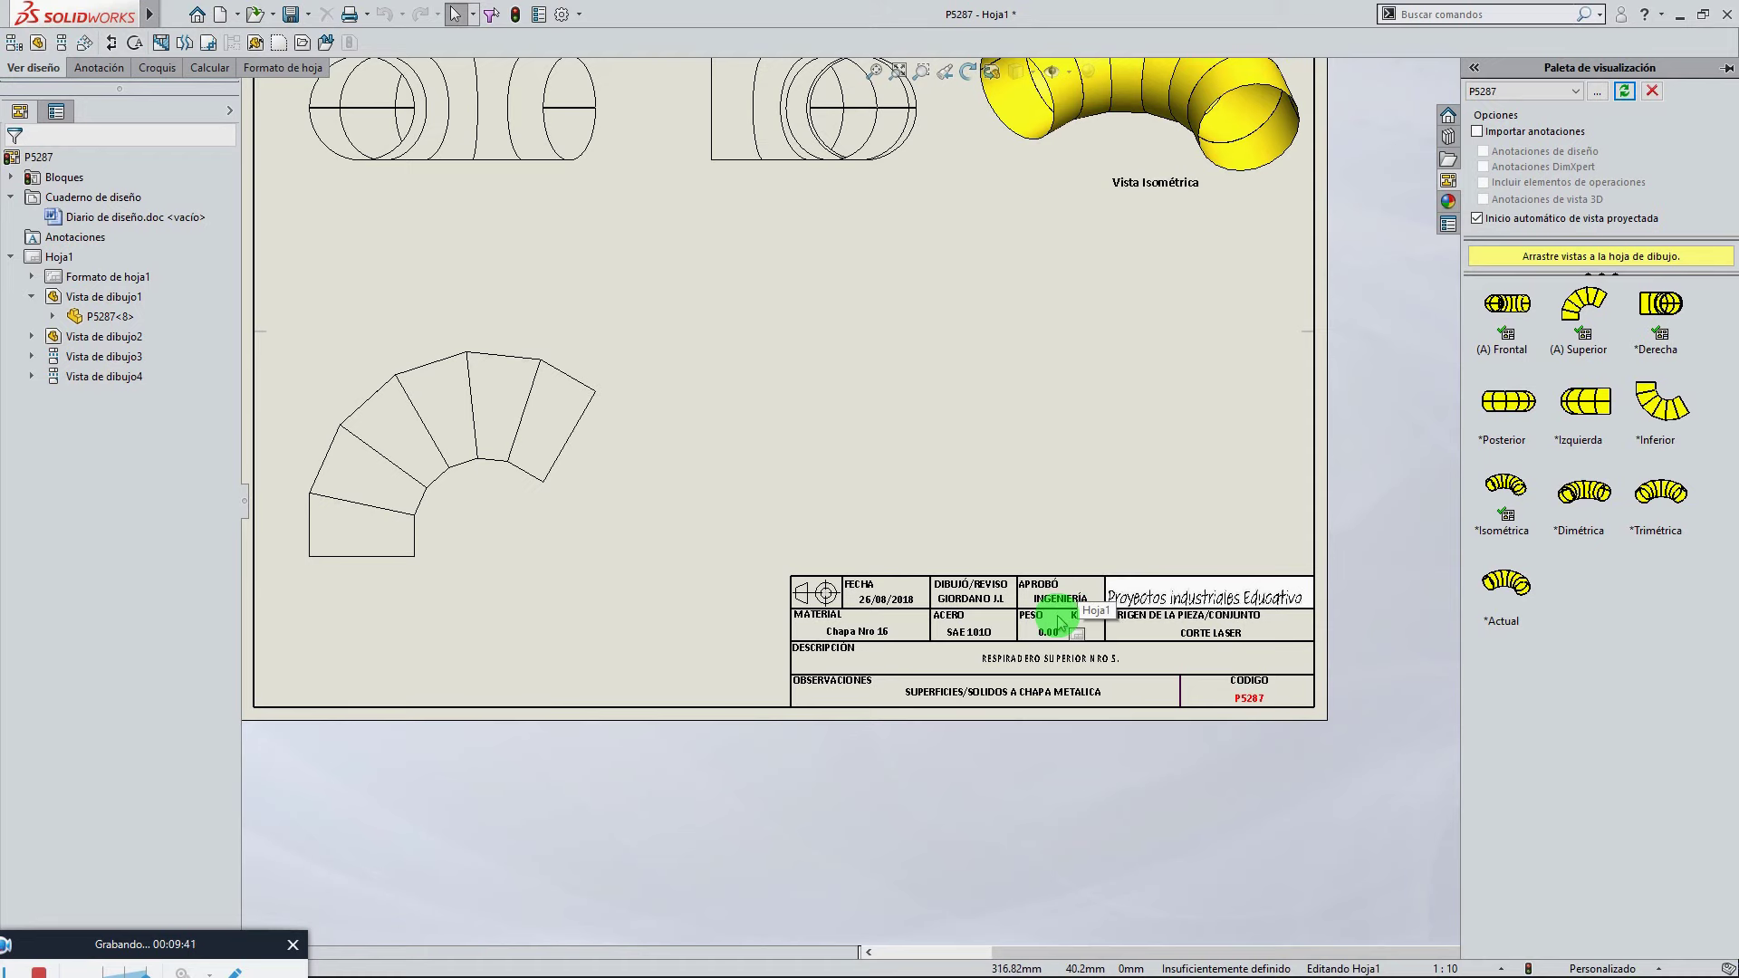
scroll(1050, 625, "down", 2)
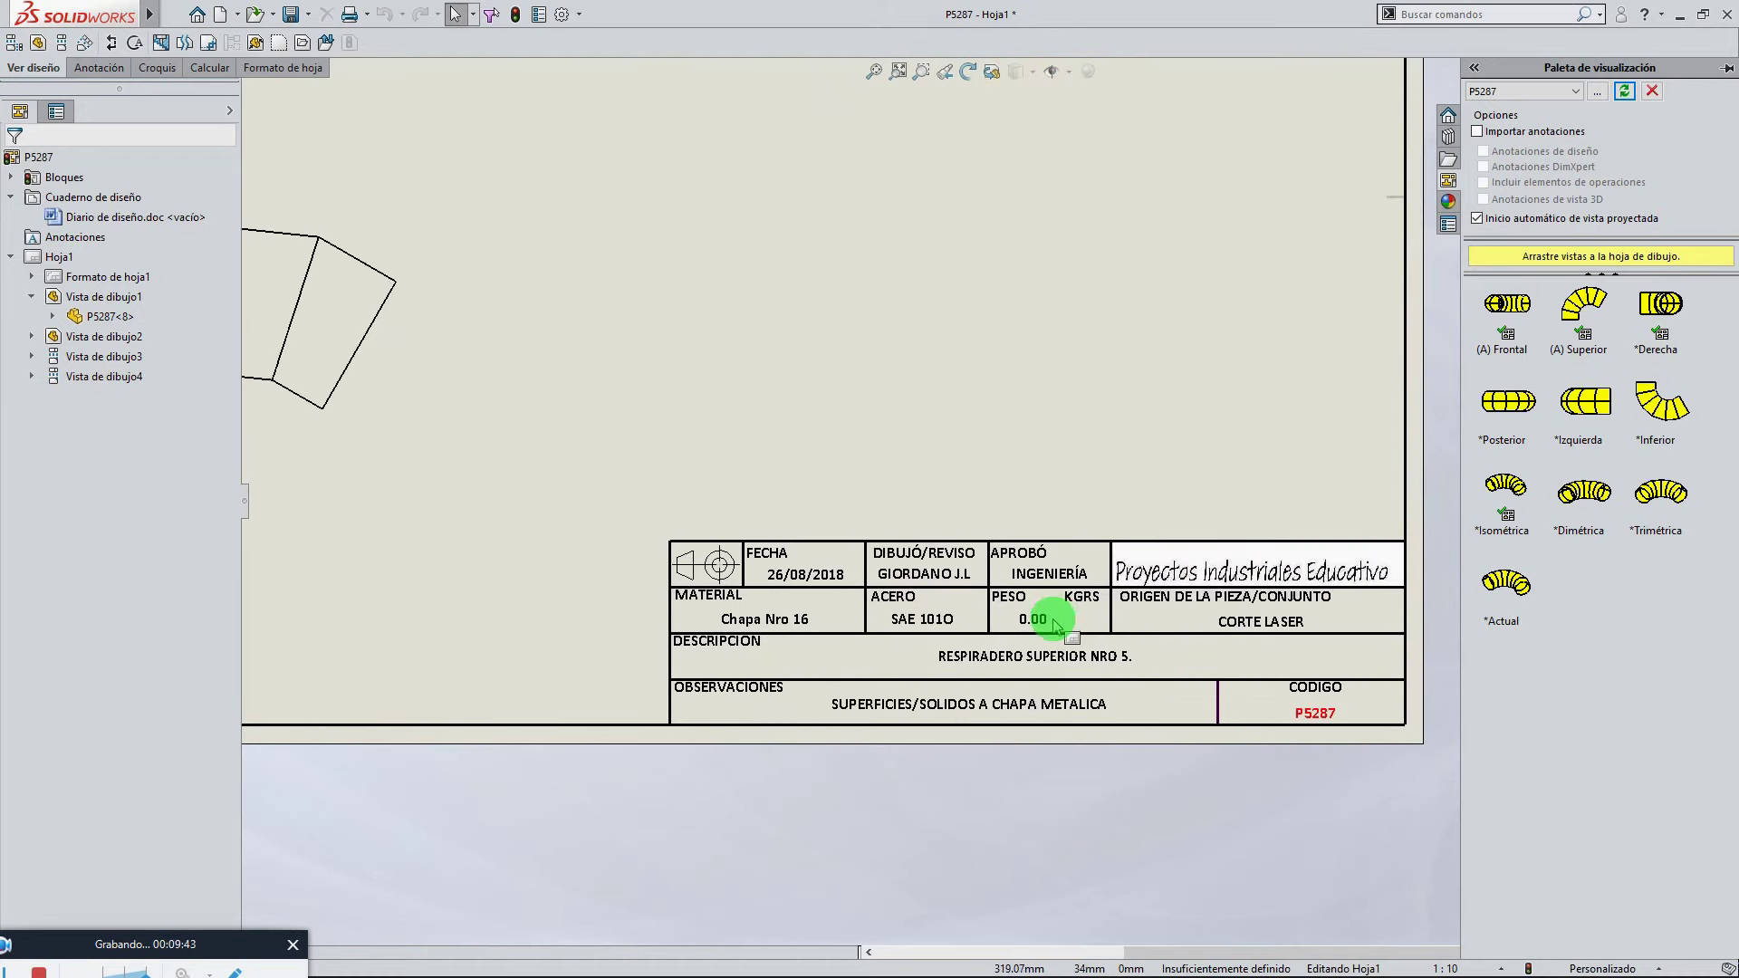
scroll(1075, 613, "up", 3)
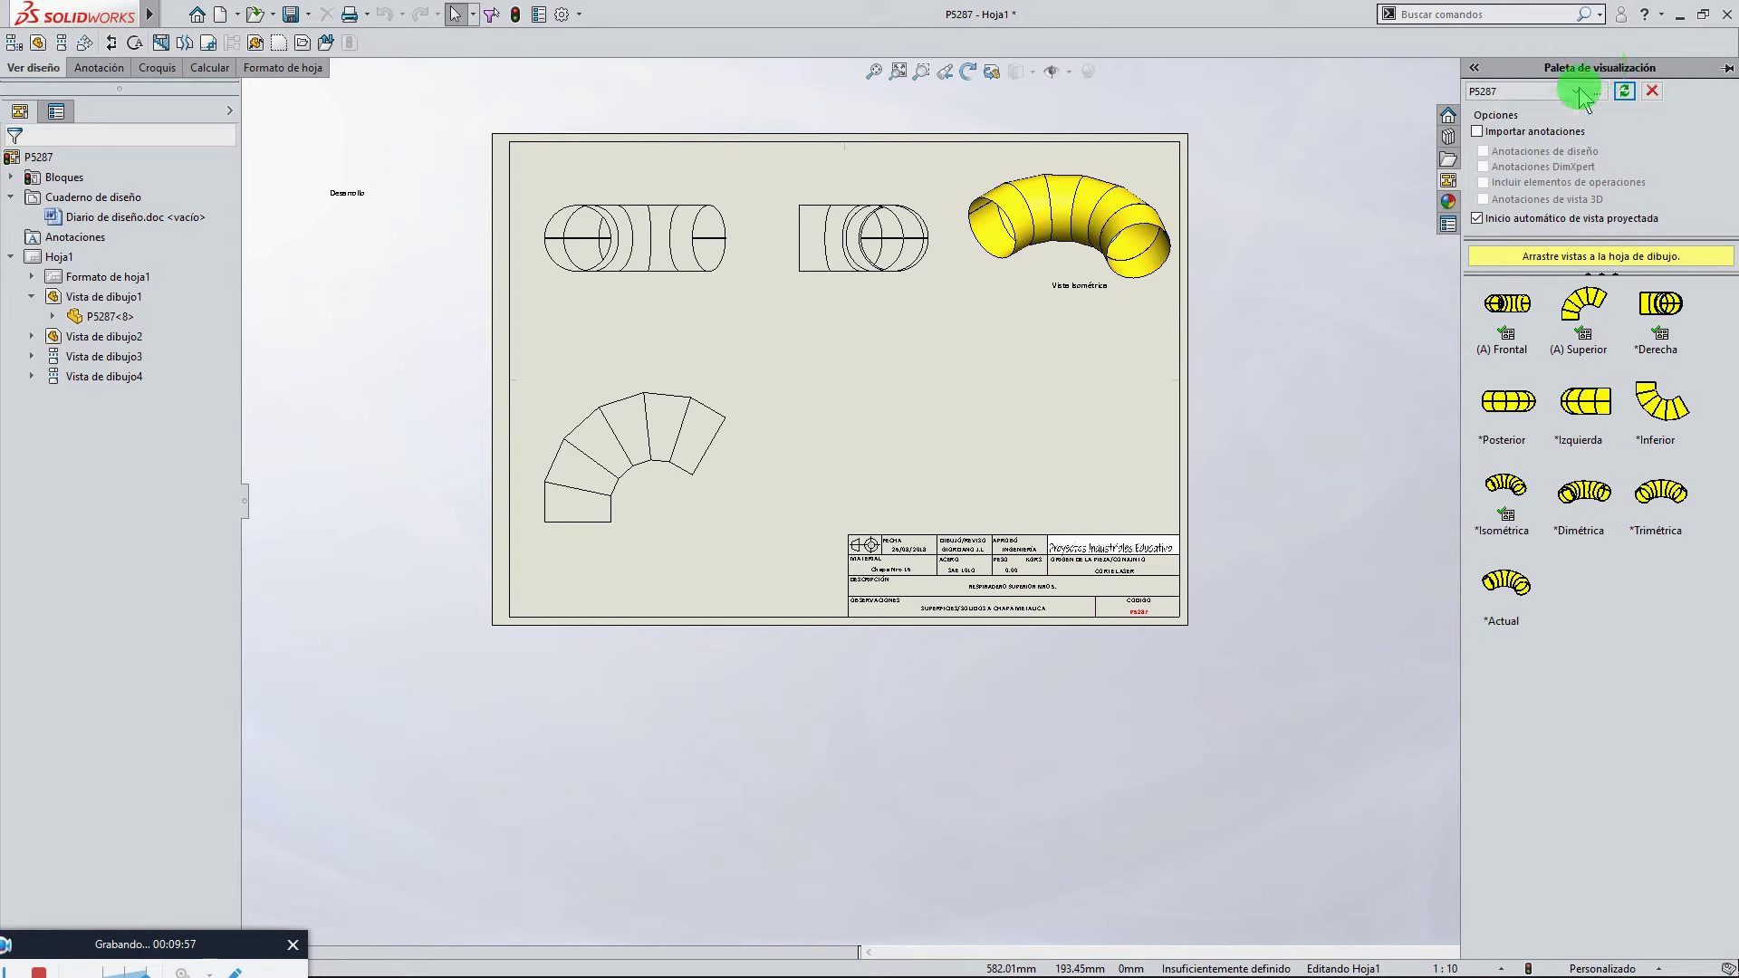
Minimize the drawing window and switch to the FONDO SIDERAR image in the Fotos app
key("alt+Tab")
key("alt+Tab")
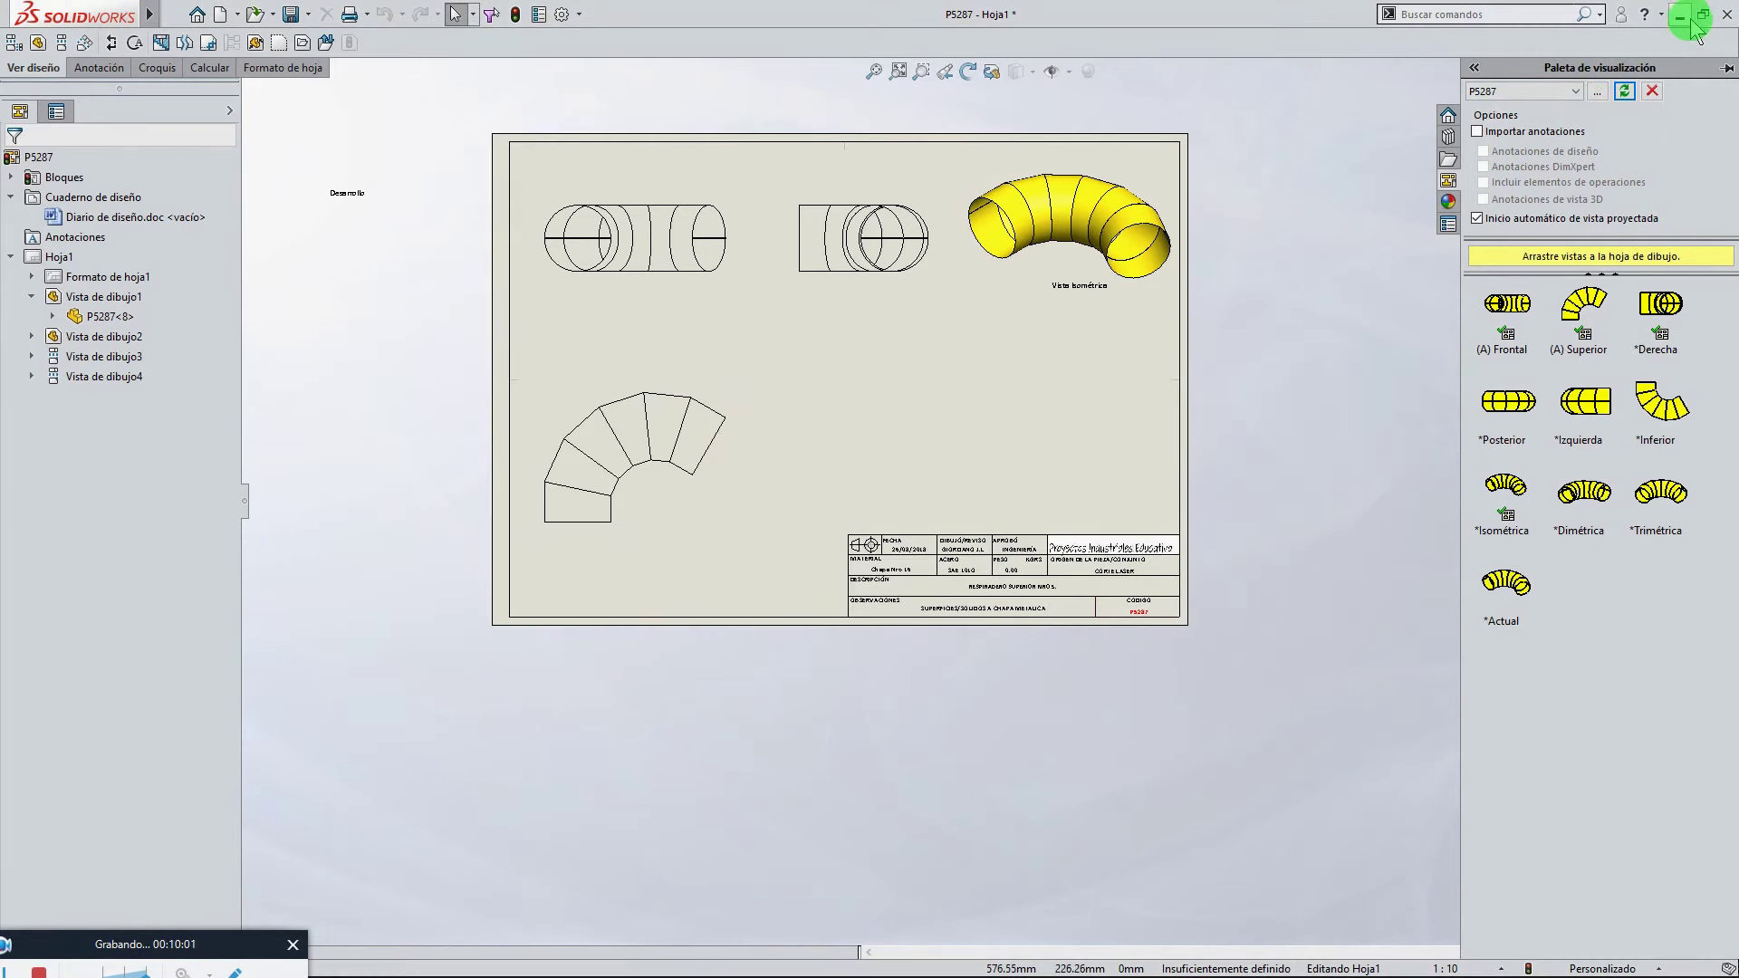
left_click(1683, 17)
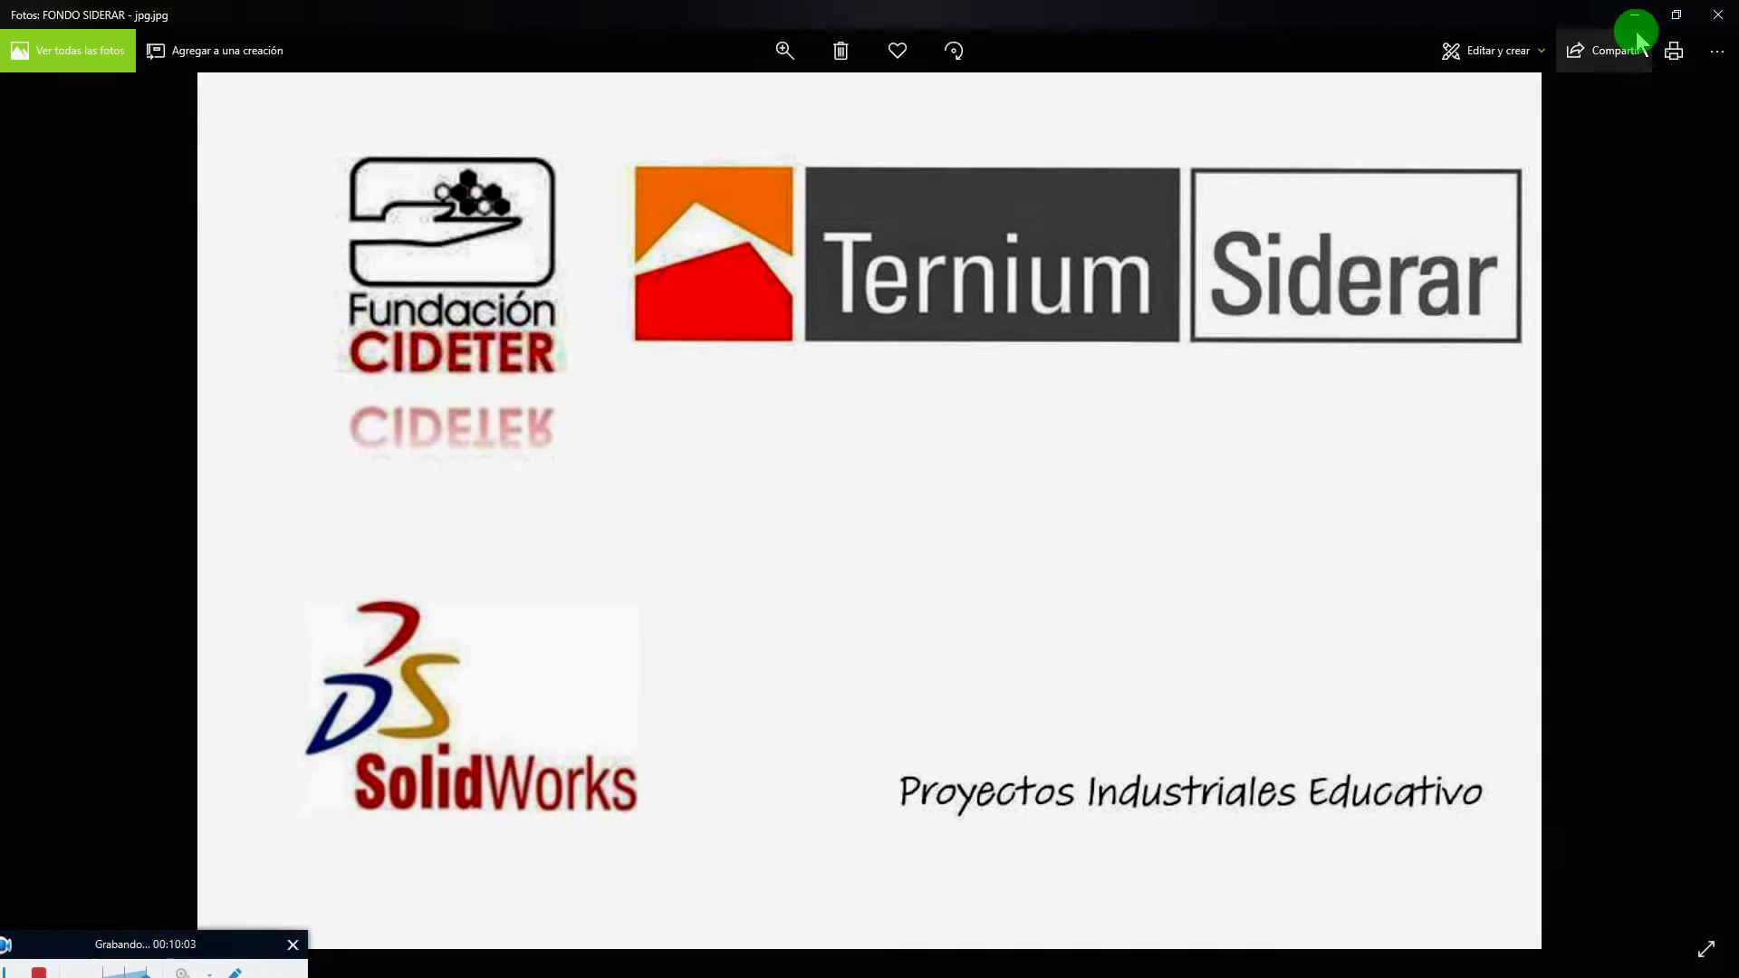